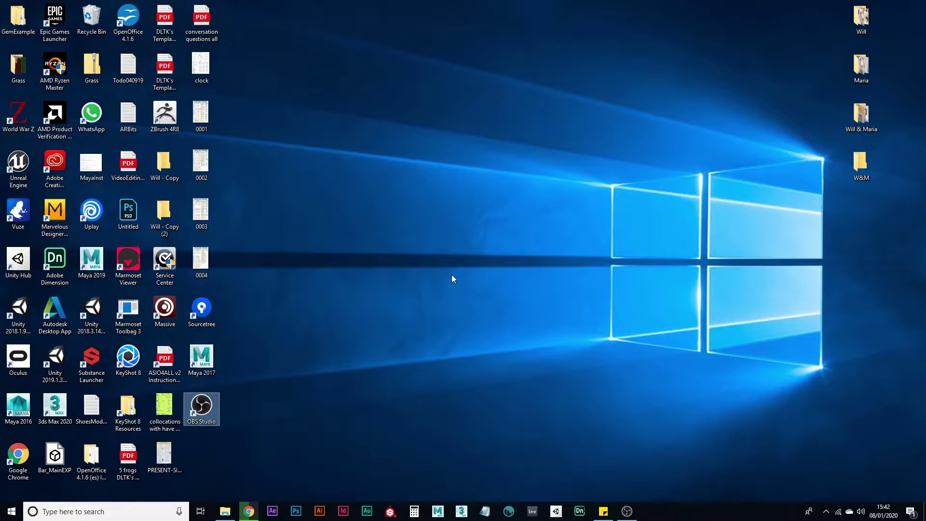
# Launch Unity Hub and view the installed Unity versions.
pyautogui.click(532, 439)
pyautogui.click(556, 511)
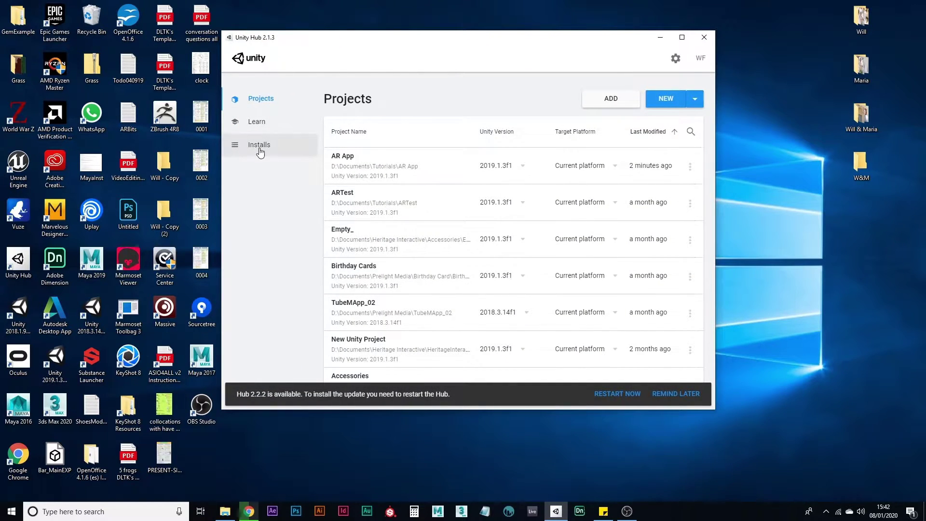
pyautogui.click(260, 151)
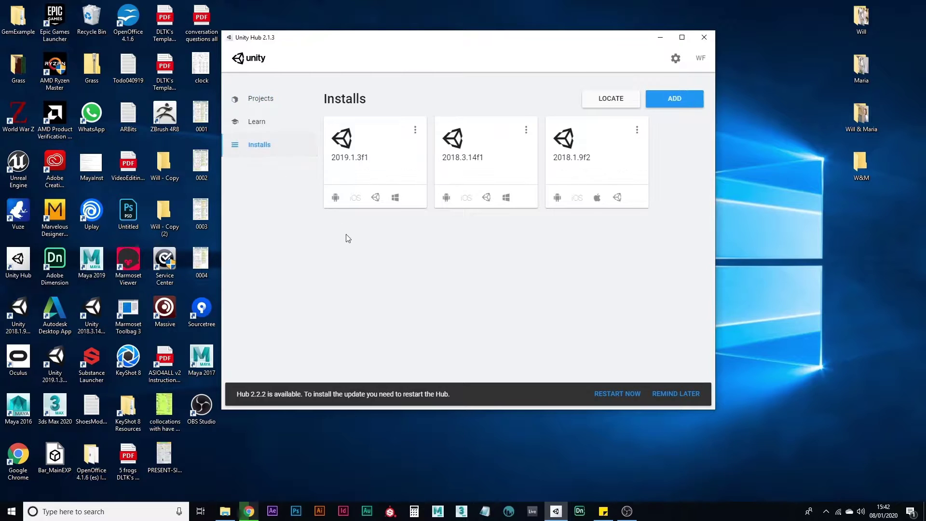
# Verify Unity 2019.1.3f1 has Android Build Support with SDK & NDK Tools, then return to Projects.
pyautogui.click(415, 130)
pyautogui.click(362, 140)
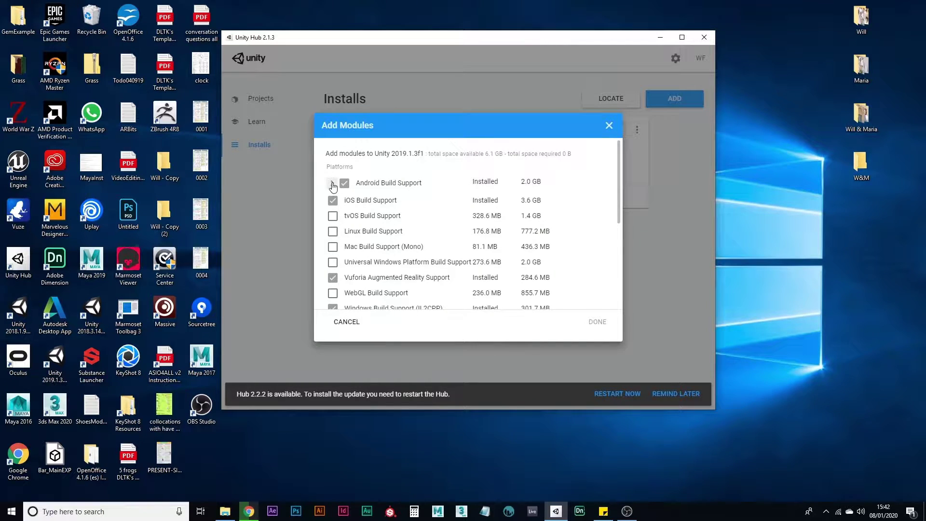
pyautogui.click(333, 183)
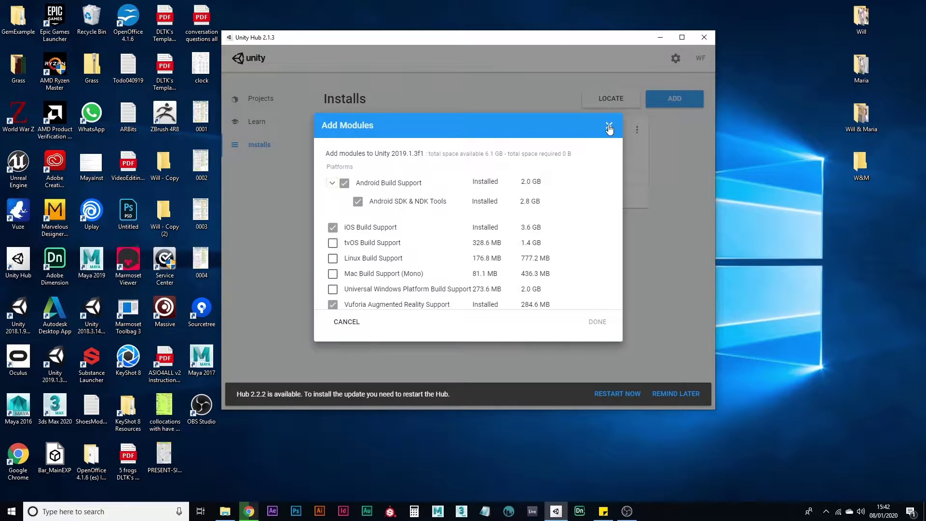
pyautogui.click(610, 127)
pyautogui.click(268, 100)
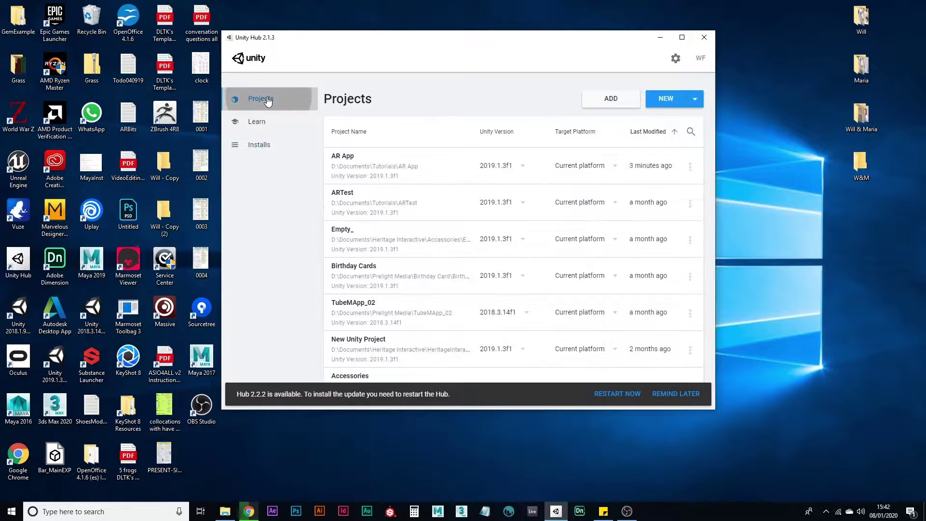
# Create a new 3D project named 'Ar Tutorial' in D:\Documents\Tutorials and open it.
pyautogui.click(668, 106)
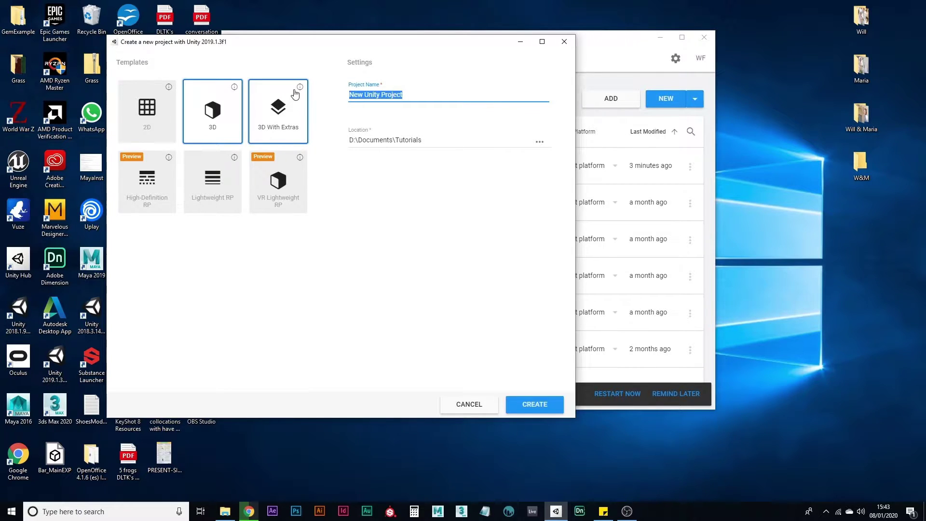
pyautogui.write('Ar Tu')
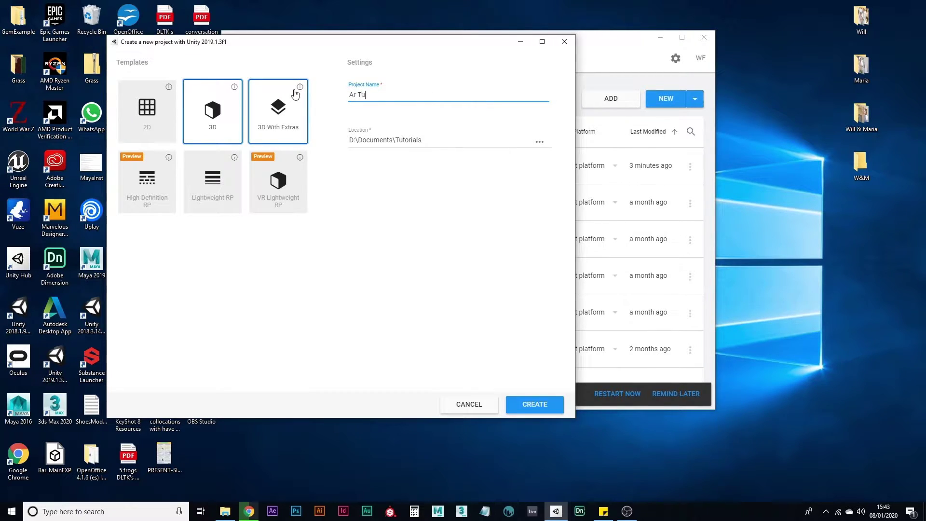
pyautogui.write('torial')
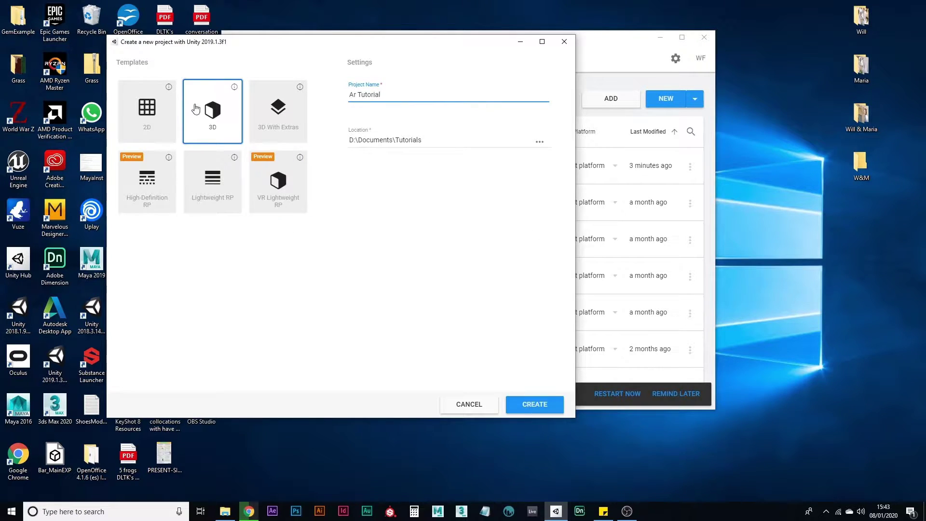
pyautogui.click(536, 408)
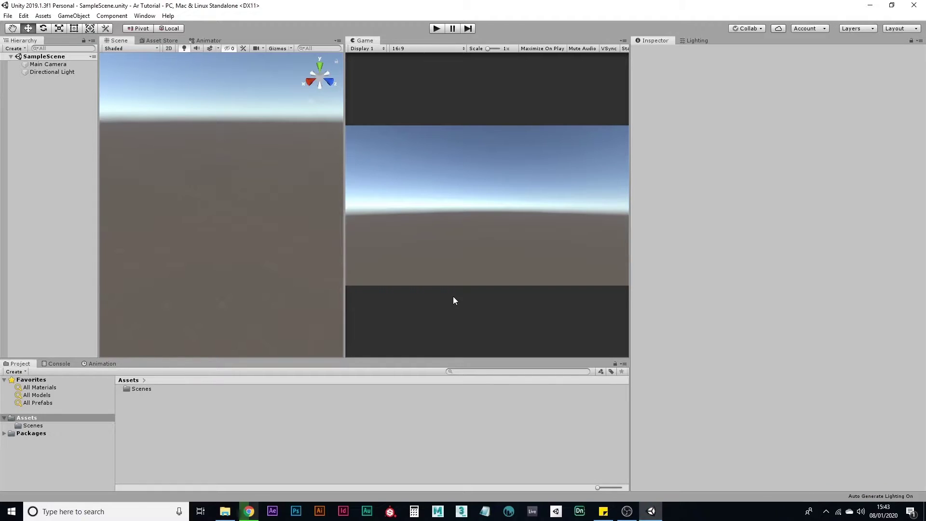
# In Build Settings, switch the target platform from PC, Mac & Linux Standalone to Android.
pyautogui.click(7, 16)
pyautogui.click(61, 111)
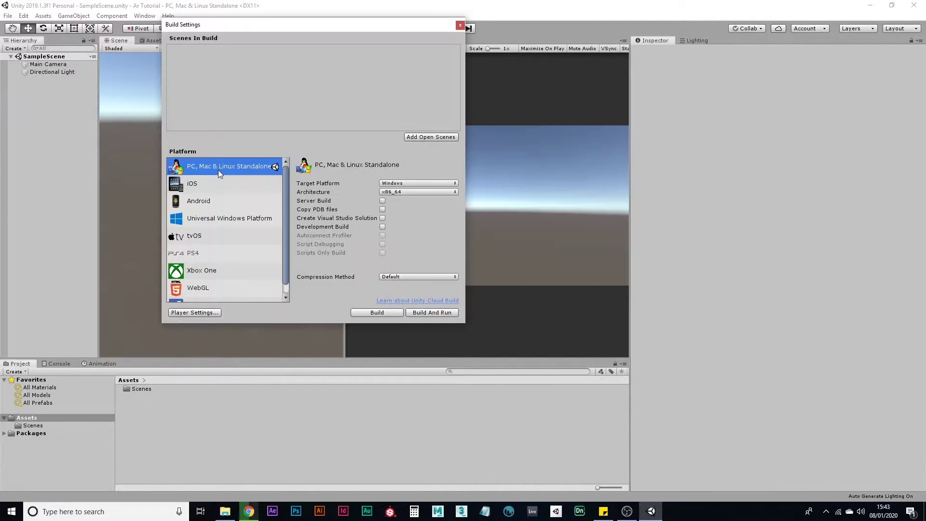
pyautogui.click(201, 203)
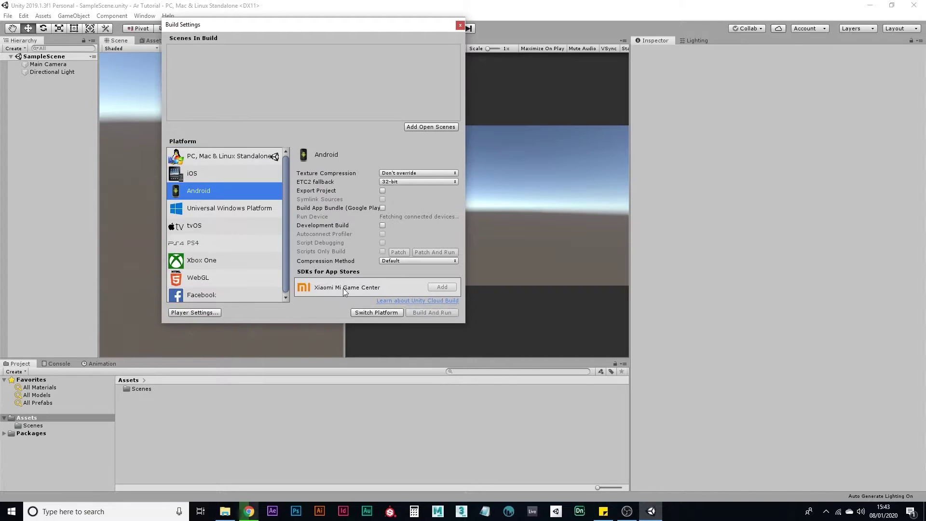
pyautogui.click(376, 313)
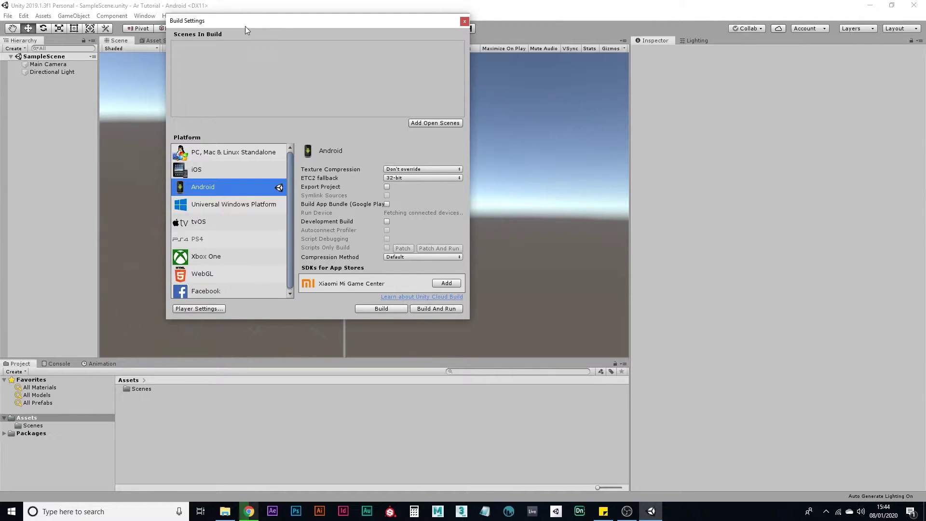
pyautogui.moveTo(245, 27); pyautogui.dragTo(235, 23)
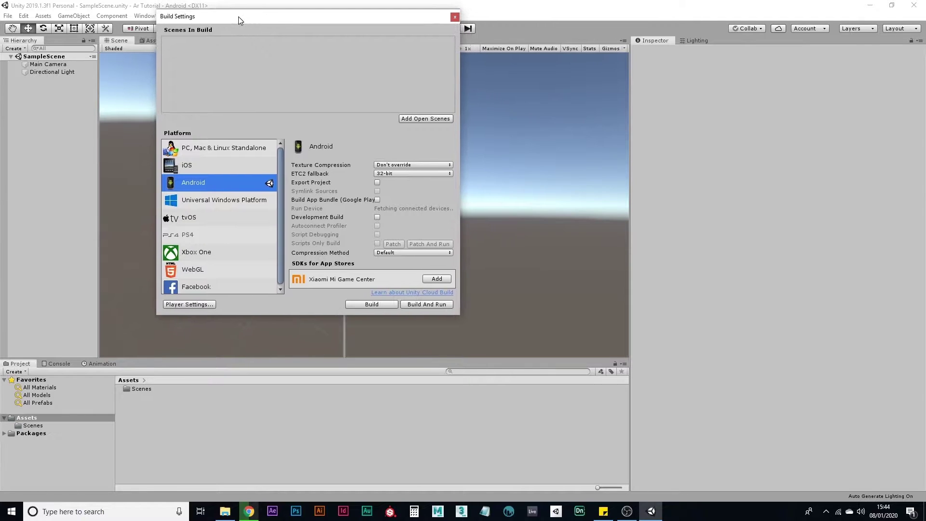
# Enable Vuforia Augmented Reality Supported in the Android Player settings.
pyautogui.click(195, 305)
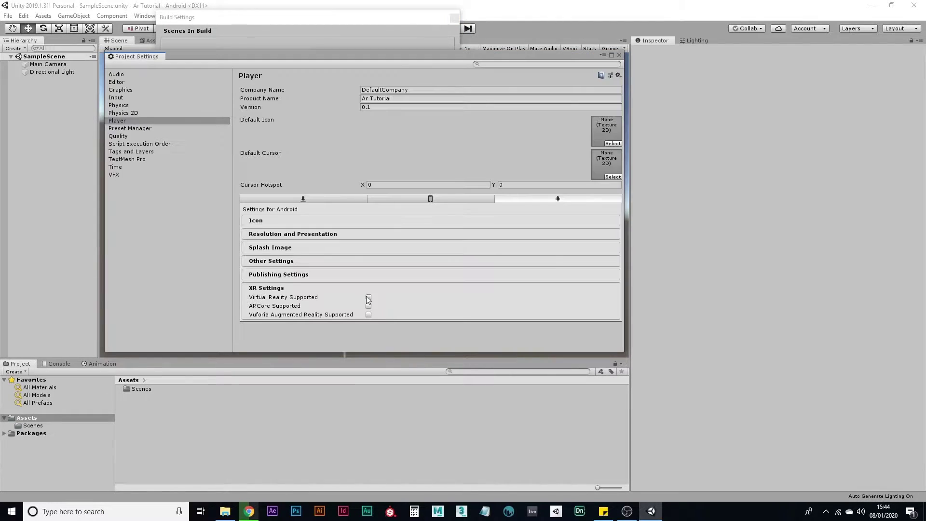
pyautogui.click(274, 290)
pyautogui.click(294, 287)
pyautogui.click(368, 315)
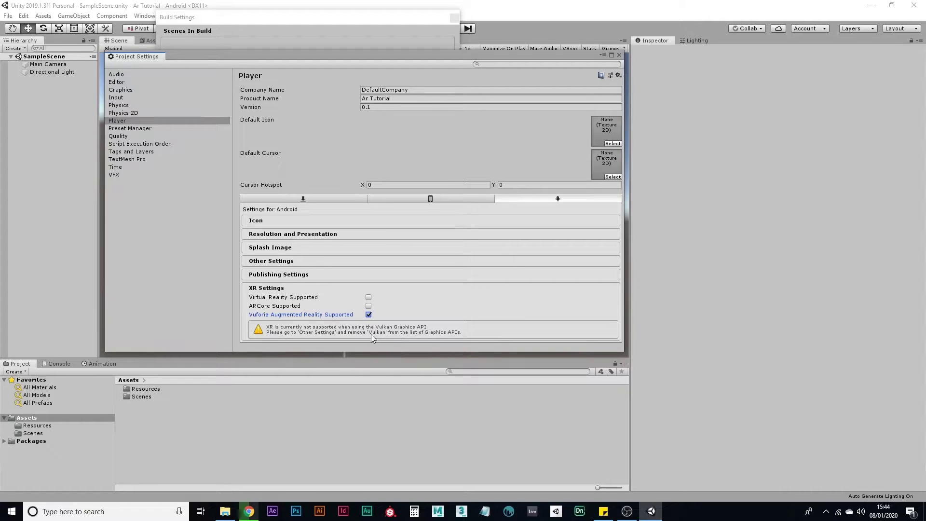
# Remove Vulkan from the Graphics APIs, leaving OpenGLES3 as the only API.
pyautogui.click(277, 264)
pyautogui.scroll(-3, 325, 258)
pyautogui.scroll(1, 312, 210)
pyautogui.scroll(1, 304, 224)
pyautogui.scroll(-5, 298, 238)
pyautogui.scroll(2, 299, 234)
pyautogui.scroll(-1, 299, 233)
pyautogui.click(275, 163)
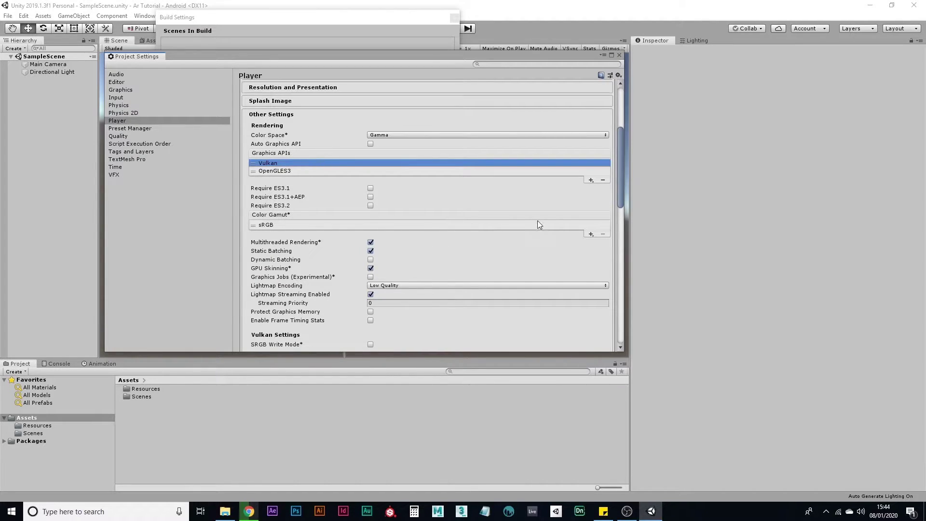
pyautogui.click(603, 181)
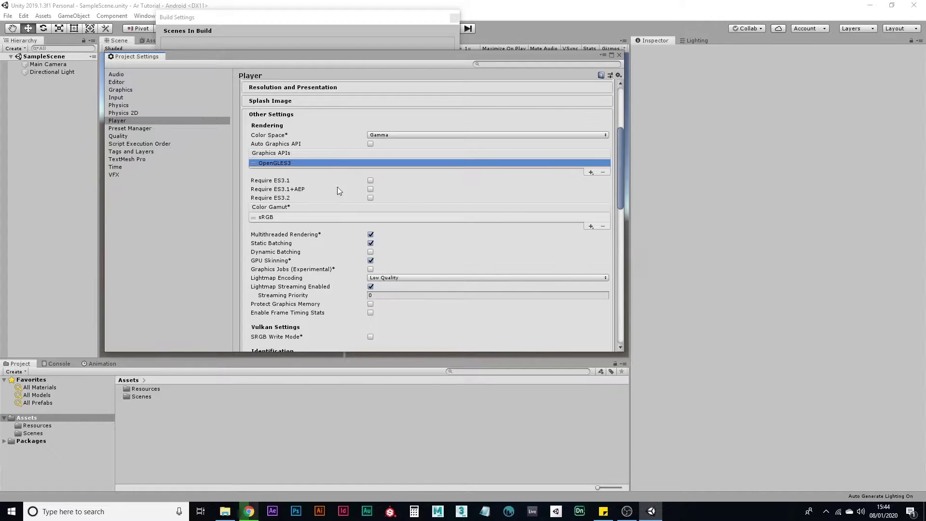
# Replace the Company Name DefaultCompany with 'Prelight Media'.
pyautogui.scroll(5, 330, 187)
pyautogui.scroll(-3, 333, 213)
pyautogui.scroll(3, 327, 207)
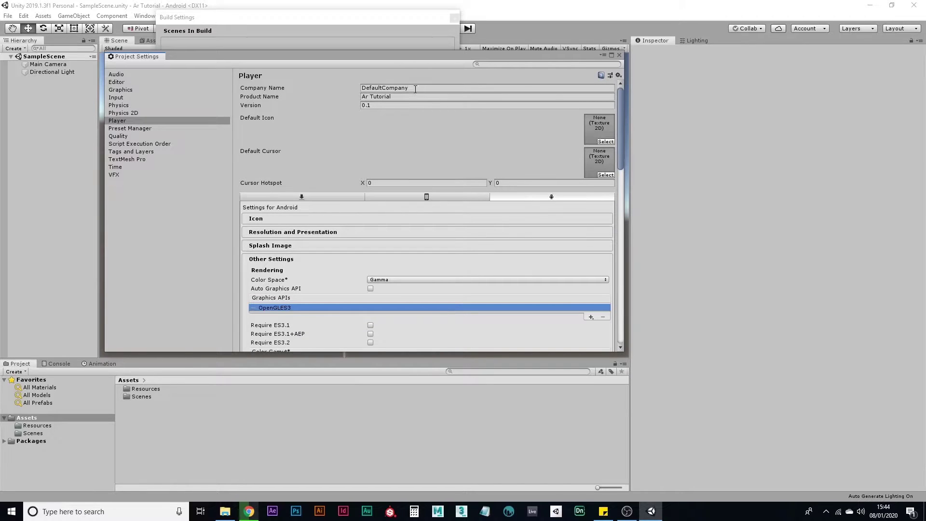
pyautogui.click(412, 92)
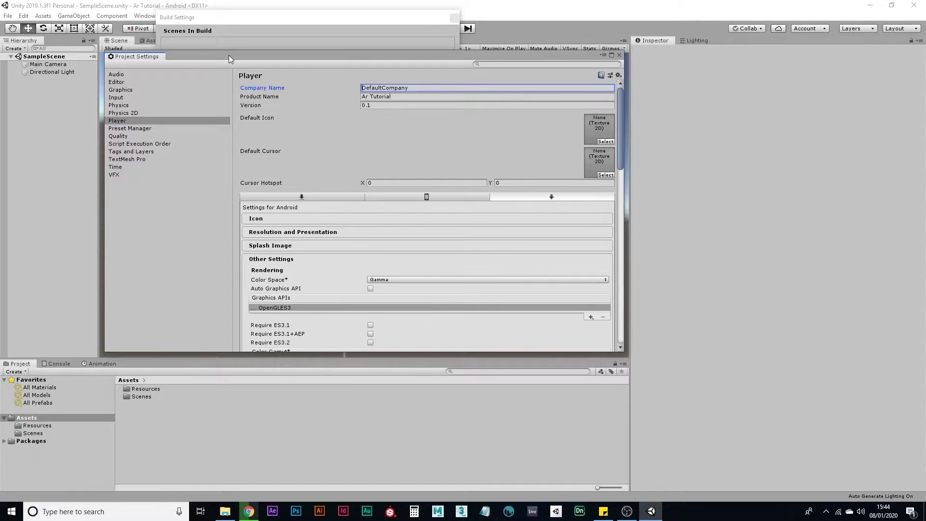
pyautogui.write('Prelight')
pyautogui.press('Delete')
pyautogui.press('Delete')
pyautogui.press('Delete')
pyautogui.press('Delete')
pyautogui.press('Delete')
pyautogui.press('Delete')
pyautogui.press('Delete')
pyautogui.press('Delete')
pyautogui.press('Delete')
pyautogui.press('Delete')
pyautogui.press('Delete')
pyautogui.press('Delete')
pyautogui.press('Delete')
pyautogui.press('Delete')
pyautogui.write('Media')
# Set the Android Package Name to com.prelight.arTutorial.
pyautogui.scroll(-5, 382, 215)
pyautogui.scroll(-2, 391, 260)
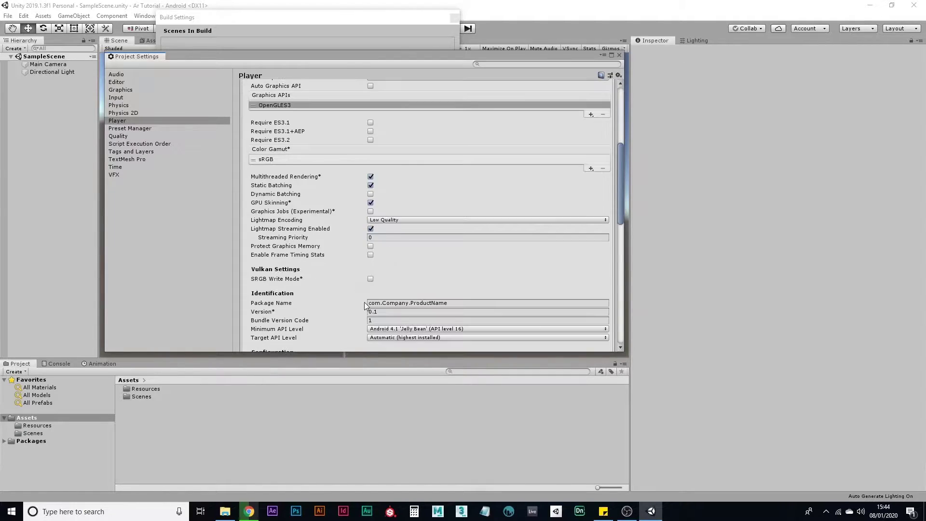
pyautogui.click(383, 303)
pyautogui.click(383, 303)
pyautogui.moveTo(382, 303); pyautogui.dragTo(471, 307)
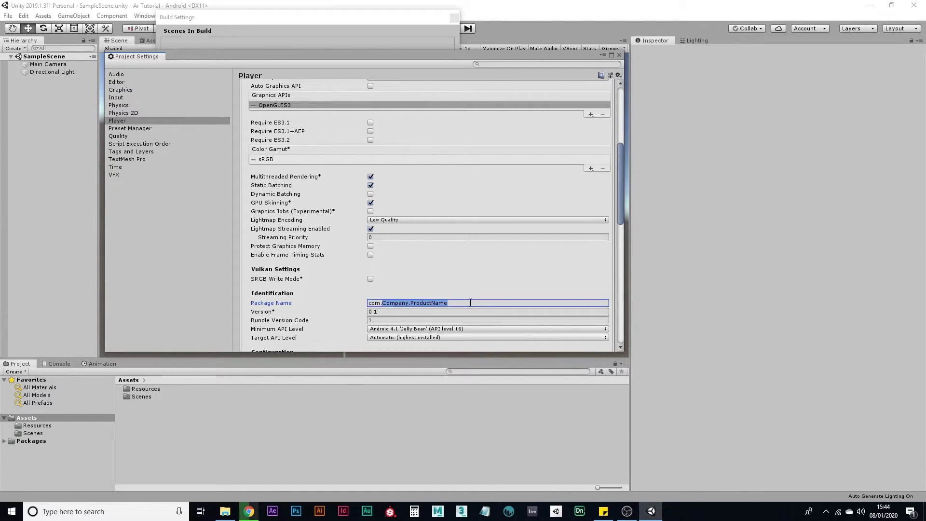
pyautogui.write('prelight.arTutorial')
pyautogui.click(411, 302)
pyautogui.scroll(-1, 354, 259)
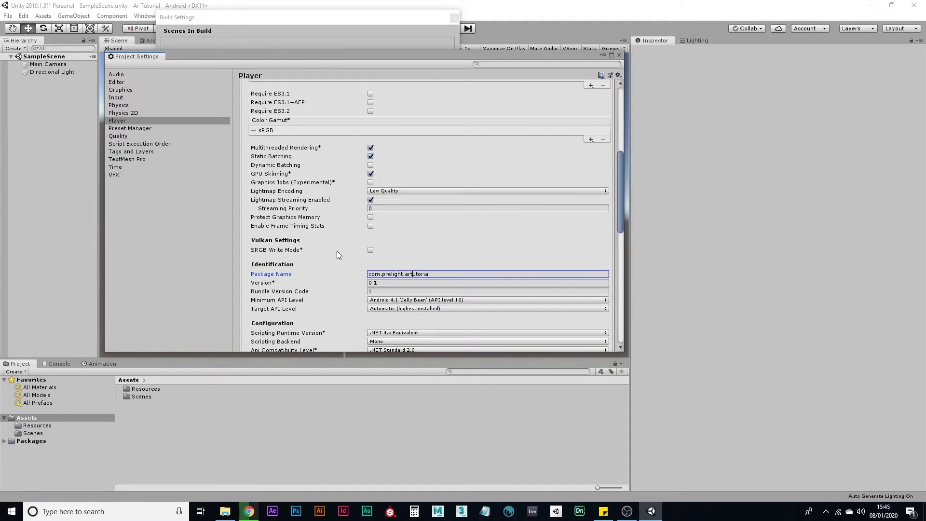
pyautogui.scroll(1, 343, 261)
pyautogui.scroll(1, 355, 194)
pyautogui.click(371, 206)
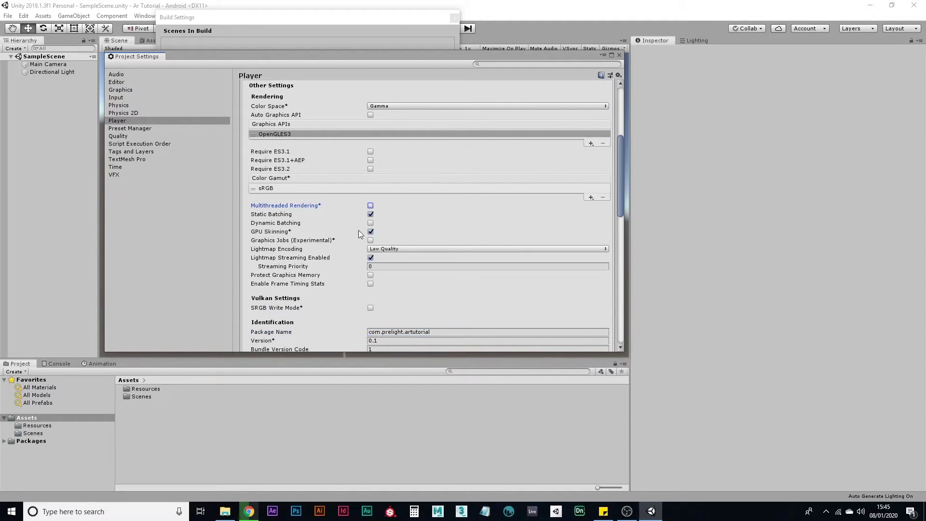
pyautogui.scroll(-3, 338, 248)
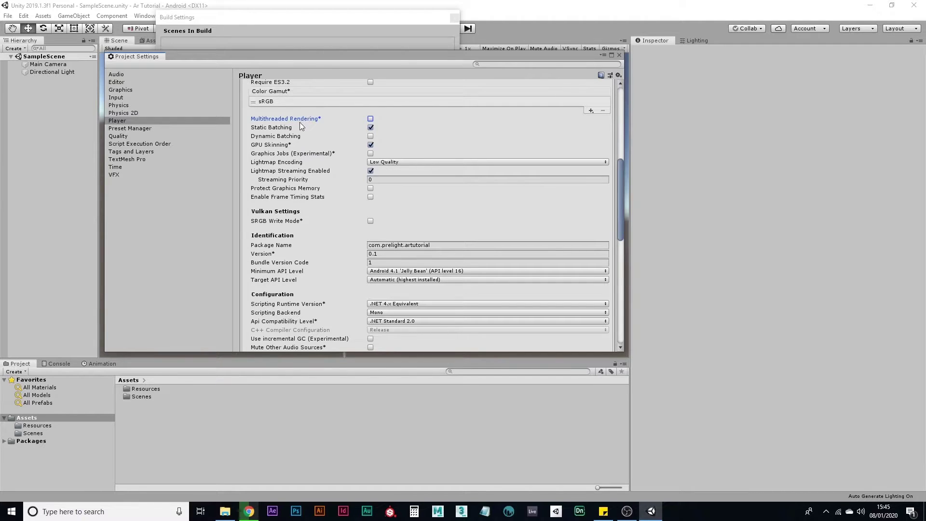
pyautogui.click(301, 273)
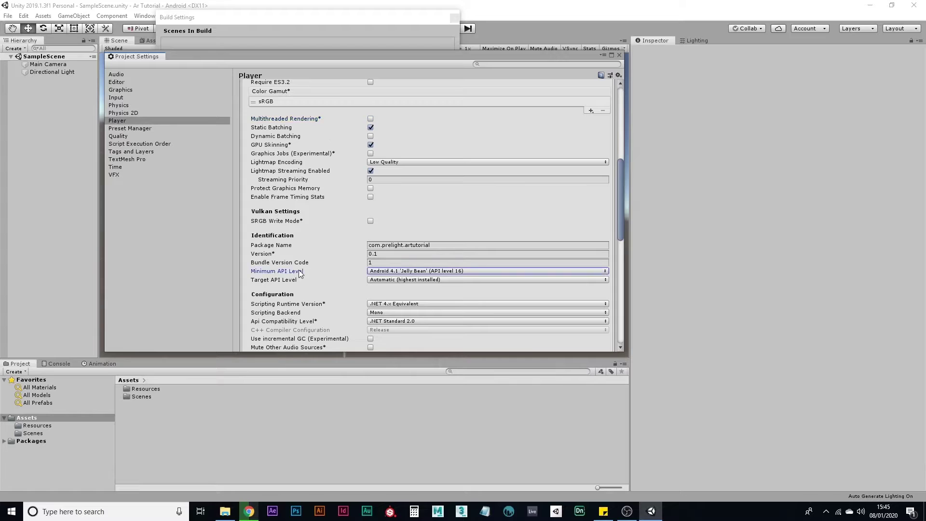
pyautogui.click(393, 273)
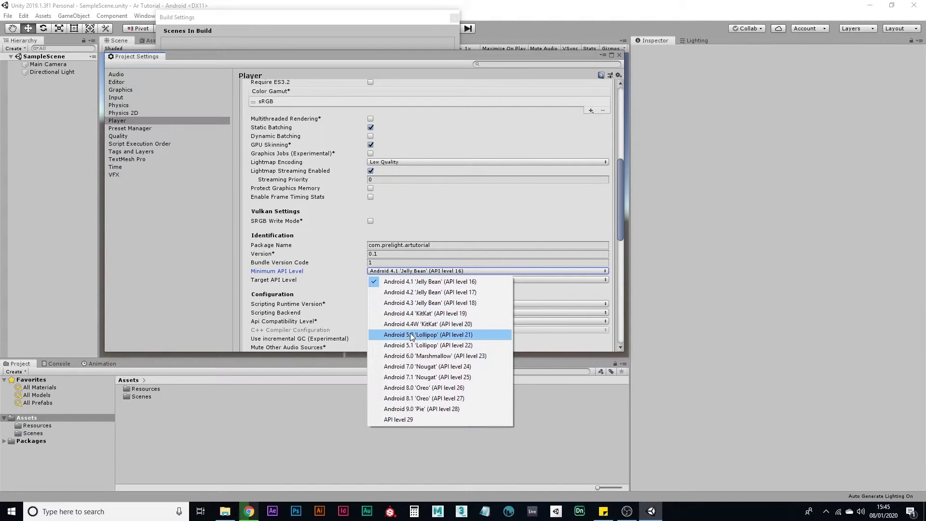
pyautogui.click(418, 367)
pyautogui.scroll(-3, 338, 239)
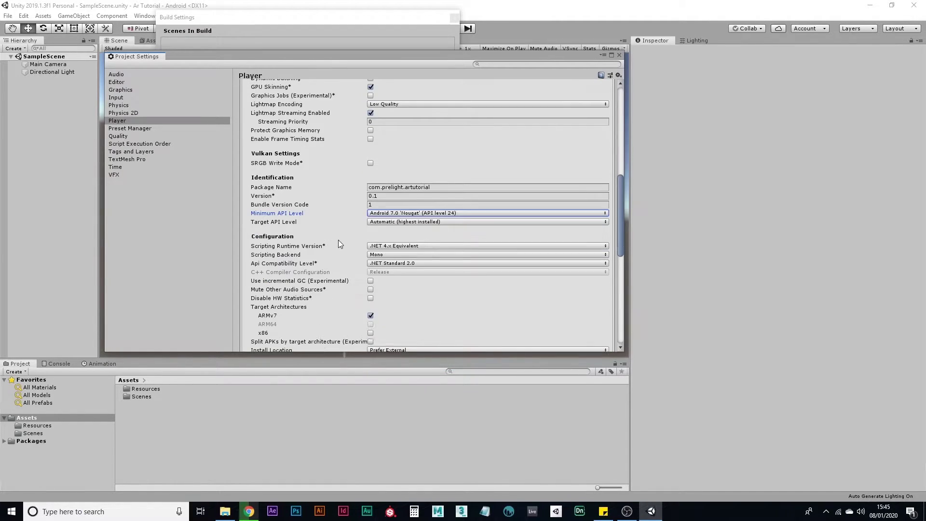
pyautogui.scroll(-8, 337, 244)
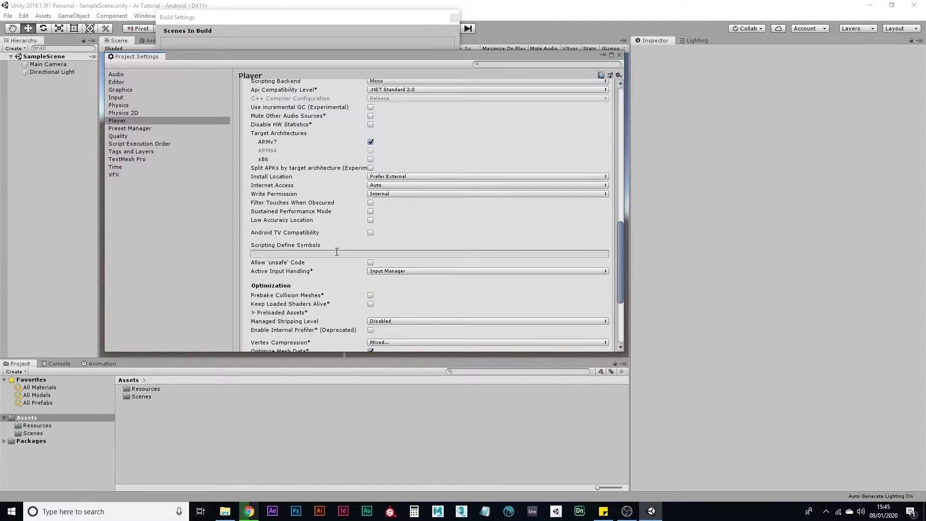
pyautogui.scroll(-6, 335, 248)
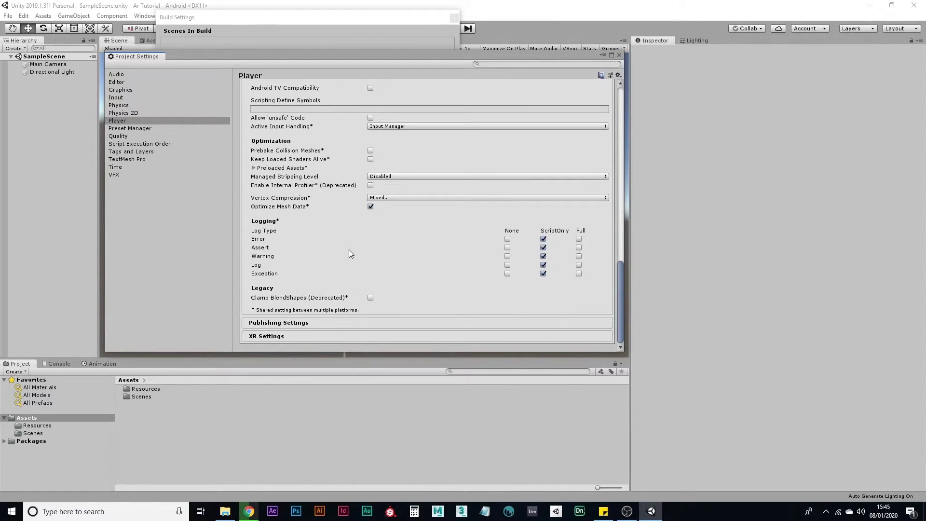
pyautogui.scroll(20, 347, 241)
pyautogui.scroll(5, 346, 220)
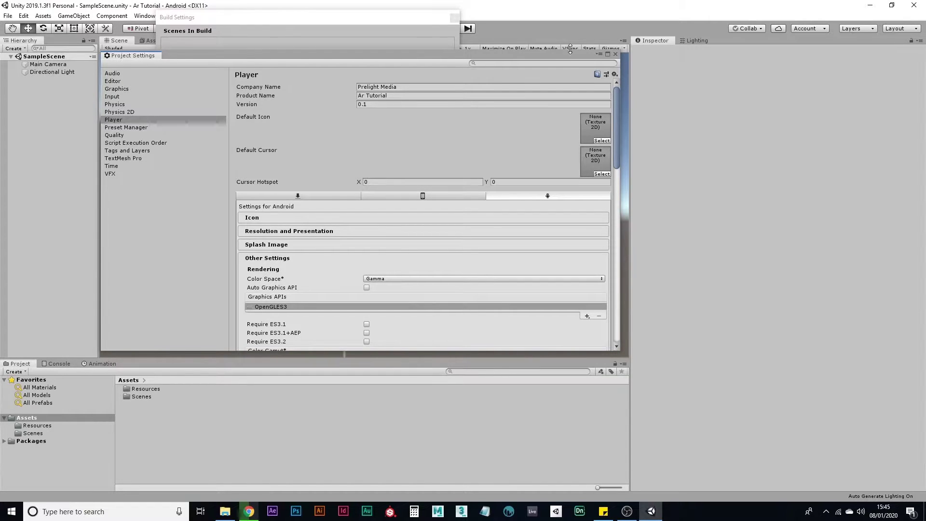
# Close both settings windows, then add a Vuforia ARCamera and import the Vuforia Engine assets.
pyautogui.click(615, 54)
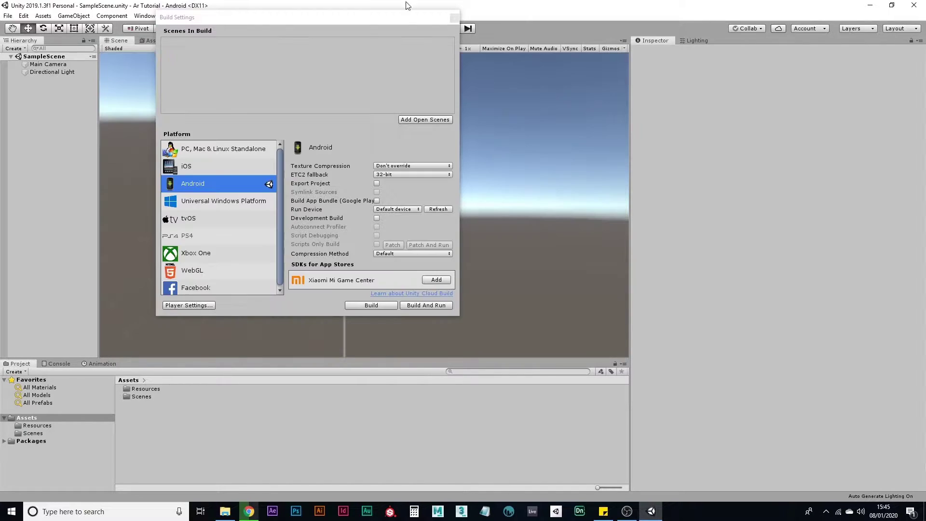
pyautogui.click(454, 18)
pyautogui.click(14, 48)
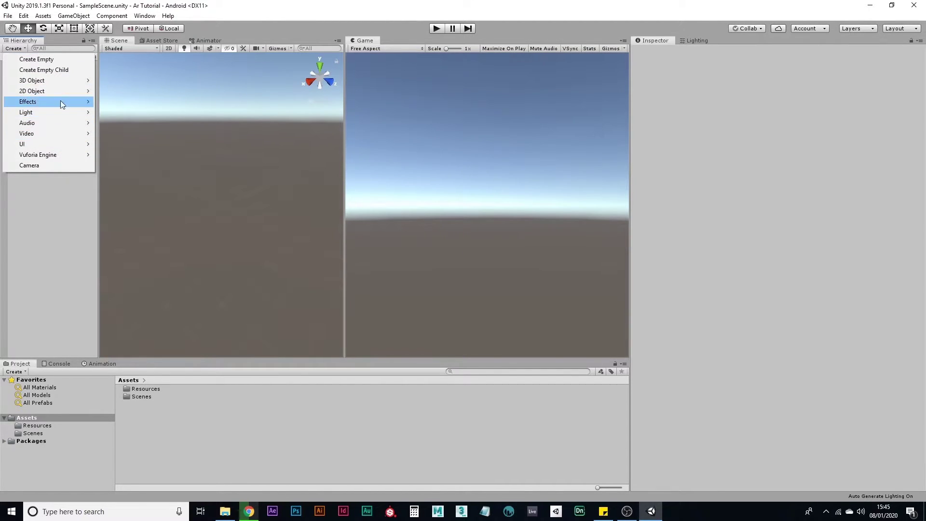
pyautogui.moveTo(77, 154)
pyautogui.click(120, 155)
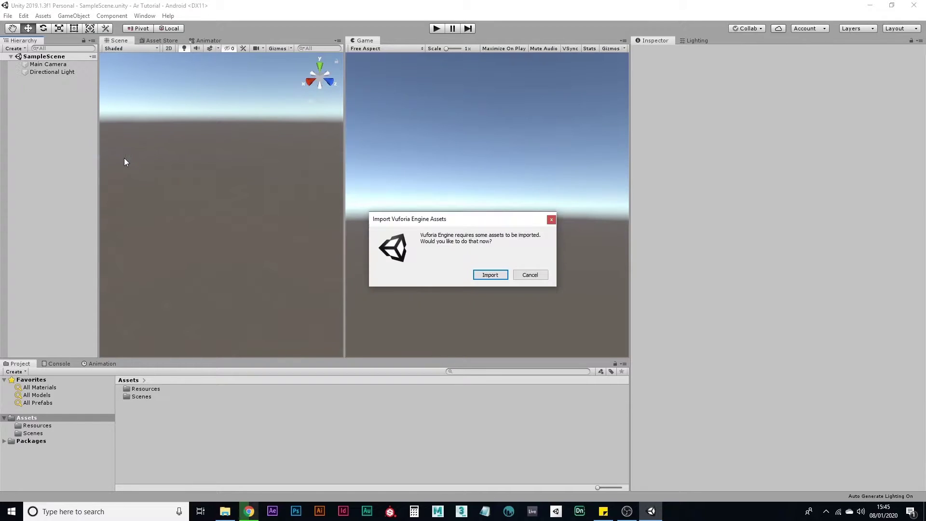
pyautogui.moveTo(425, 223); pyautogui.dragTo(368, 197)
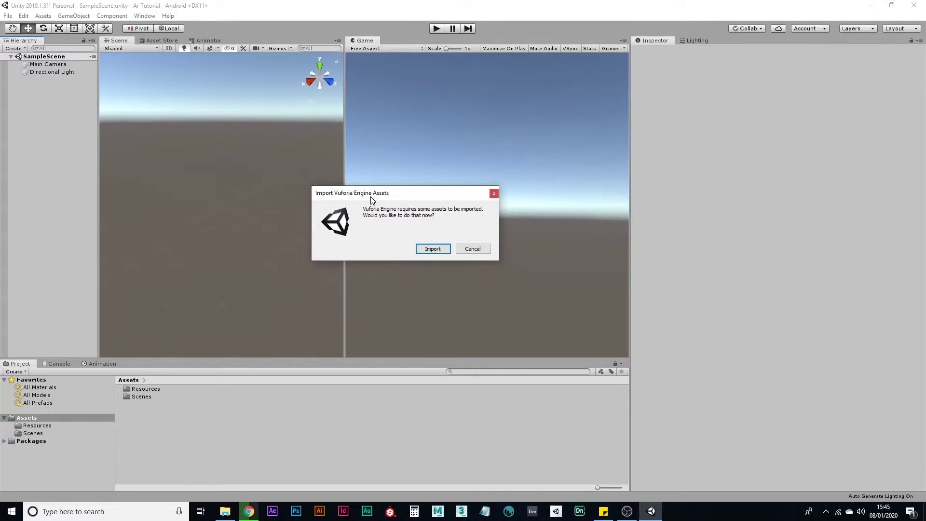
pyautogui.click(431, 249)
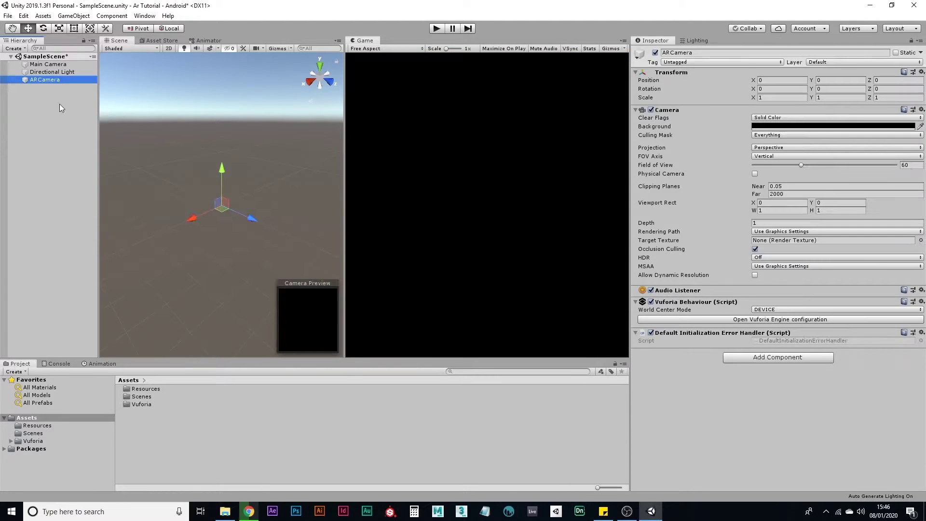
pyautogui.click(56, 81)
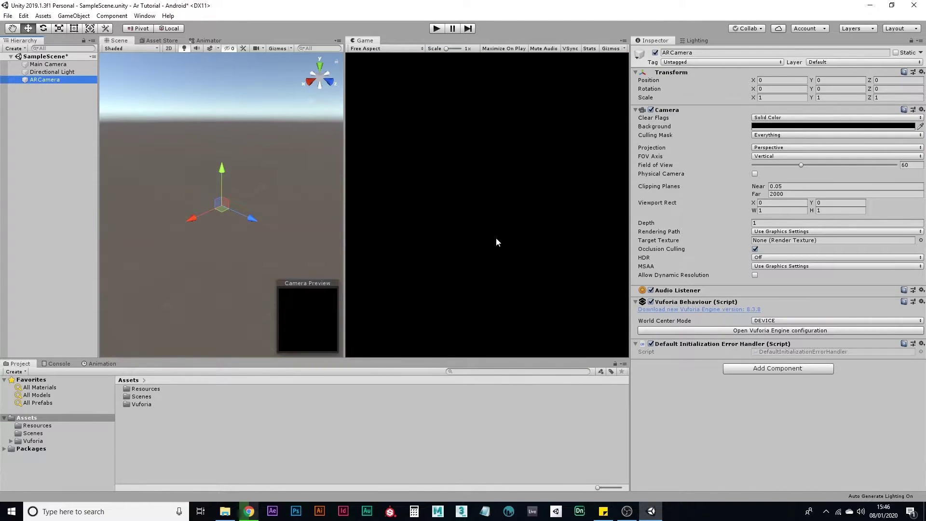
# Add a Vuforia Image target to SampleScene, bringing up the Import Default Image Database prompt.
pyautogui.click(14, 48)
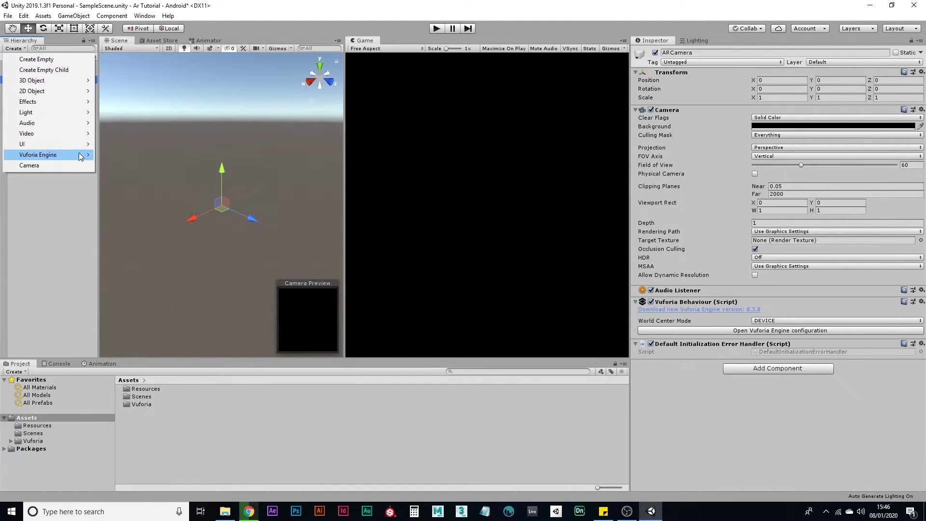
pyautogui.moveTo(78, 152)
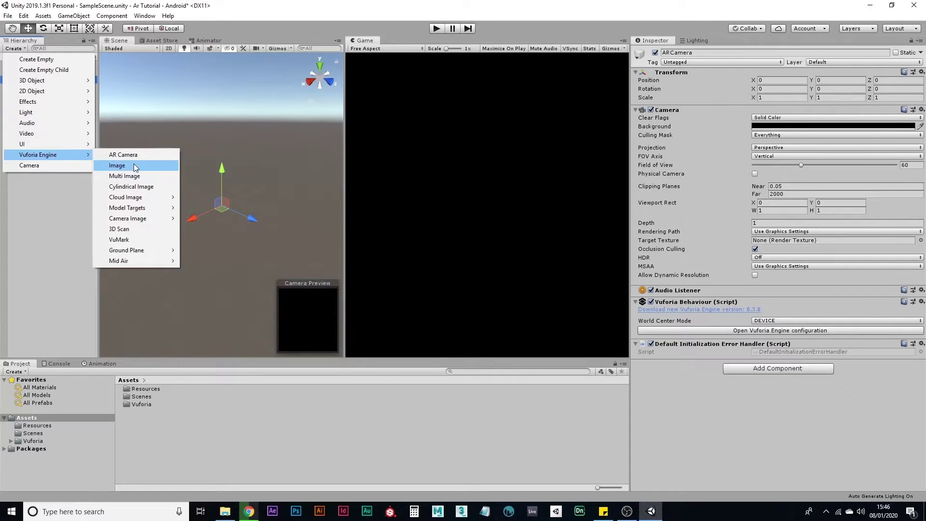
pyautogui.click(82, 157)
pyautogui.moveTo(82, 157)
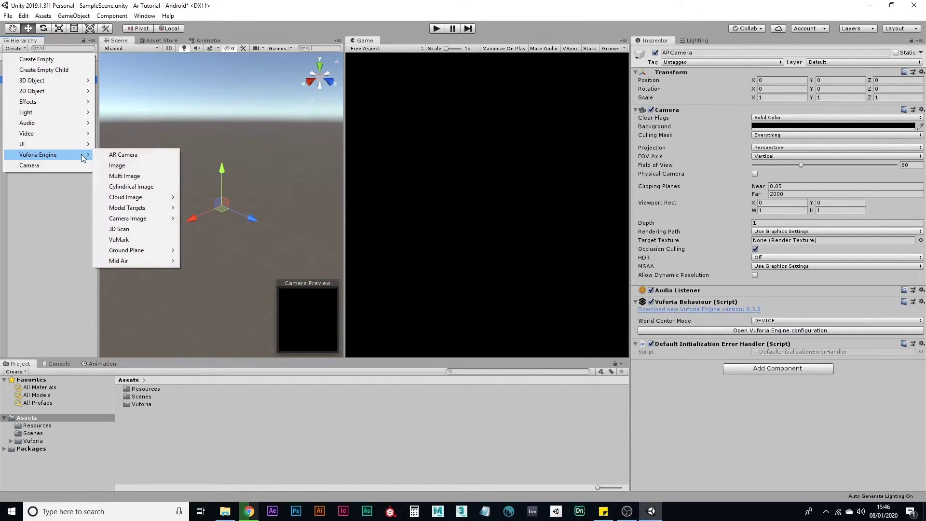
pyautogui.click(131, 166)
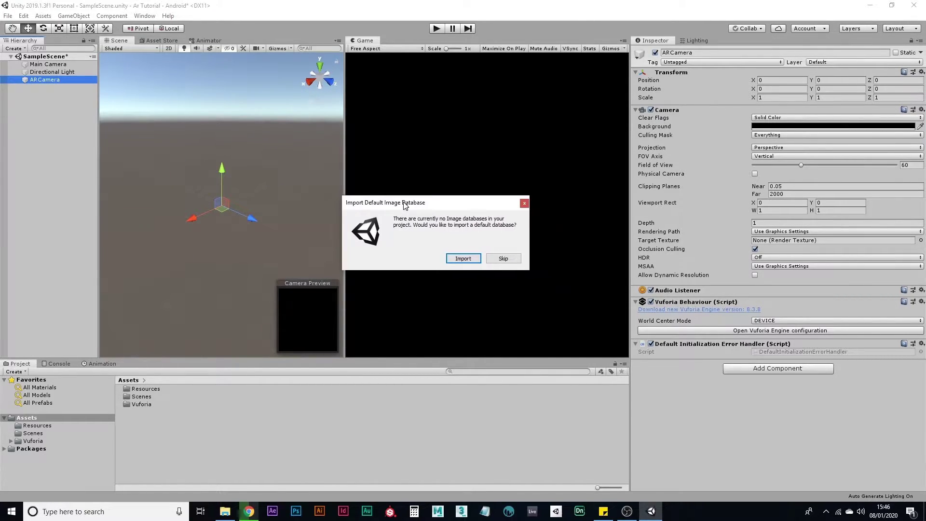
pyautogui.moveTo(432, 222); pyautogui.dragTo(405, 205)
pyautogui.moveTo(462, 206); pyautogui.dragTo(452, 192)
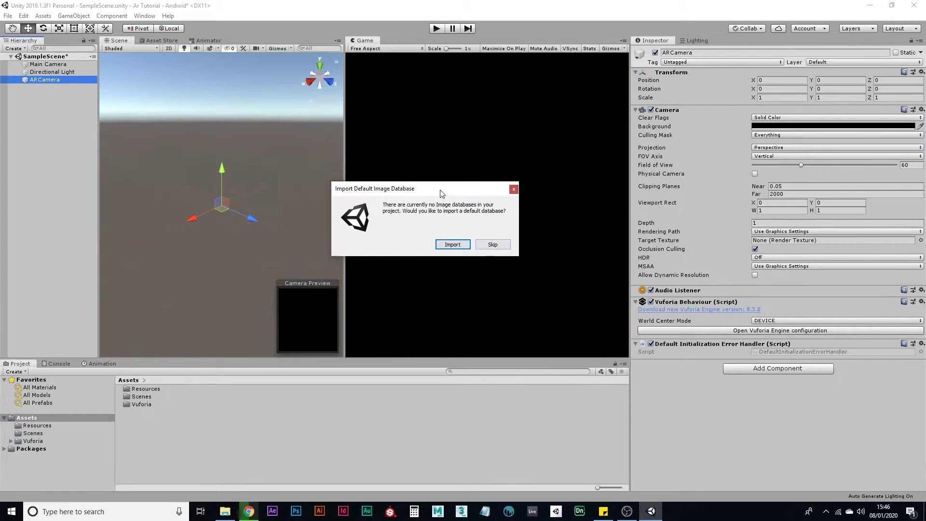
# Skip the default image database import and inspect the ImageTarget and ARCamera components.
pyautogui.click(488, 240)
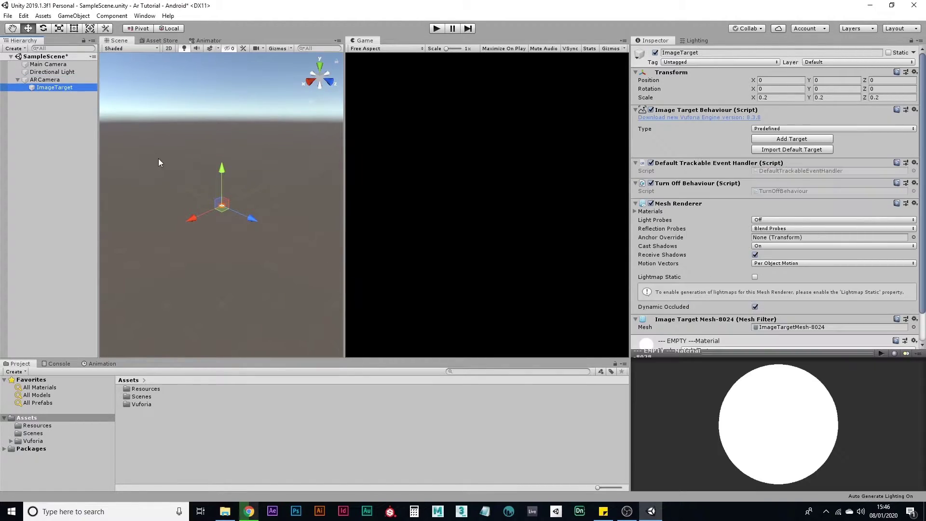
pyautogui.click(57, 102)
pyautogui.click(56, 88)
pyautogui.click(53, 84)
pyautogui.click(53, 87)
pyautogui.click(48, 80)
pyautogui.click(50, 87)
# Move ImageTarget out from under ARCamera to the Hierarchy root.
pyautogui.moveTo(48, 86); pyautogui.dragTo(47, 114)
pyautogui.click(48, 80)
pyautogui.click(48, 87)
pyautogui.click(49, 80)
pyautogui.click(50, 86)
pyautogui.click(49, 80)
pyautogui.click(52, 87)
pyautogui.click(49, 81)
pyautogui.click(51, 85)
pyautogui.click(52, 133)
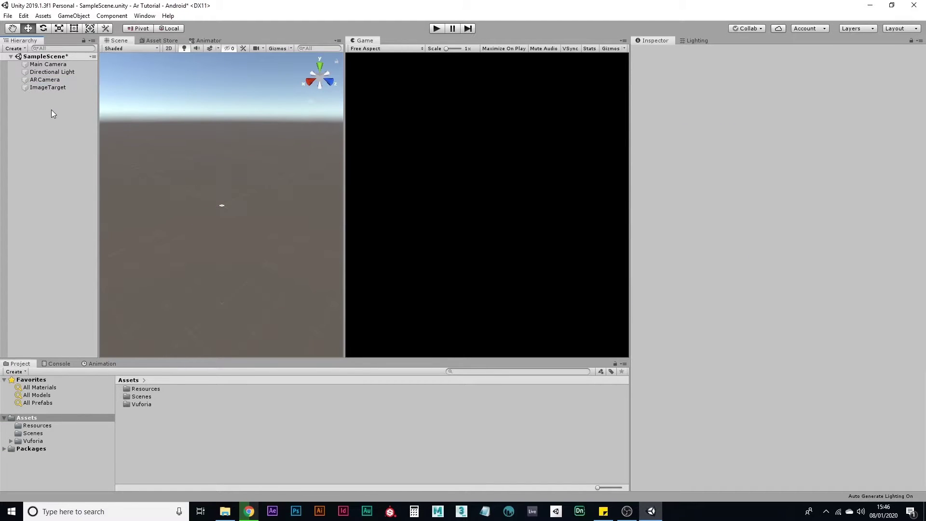
# Orbit the Scene view to look down on the image target.
pyautogui.click(222, 206)
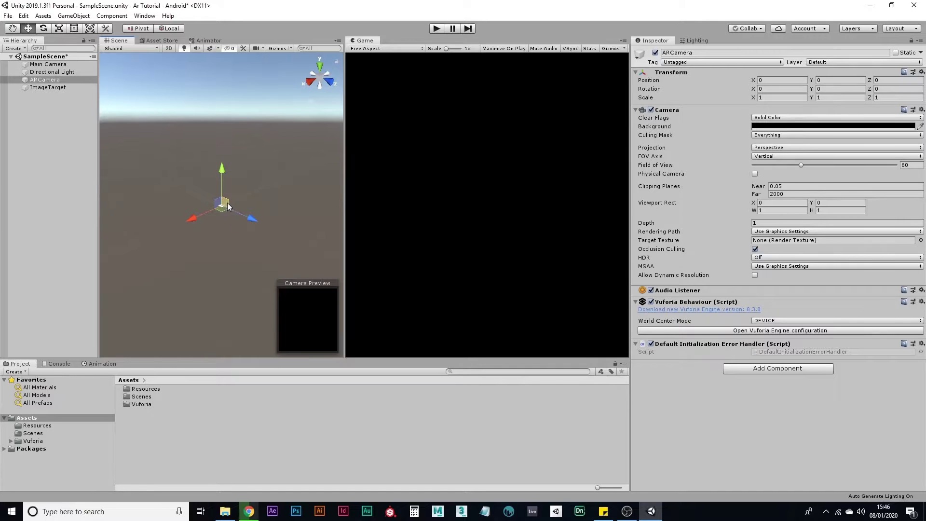
pyautogui.scroll(5, 224, 201)
pyautogui.scroll(-3, 224, 200)
pyautogui.press('alt')
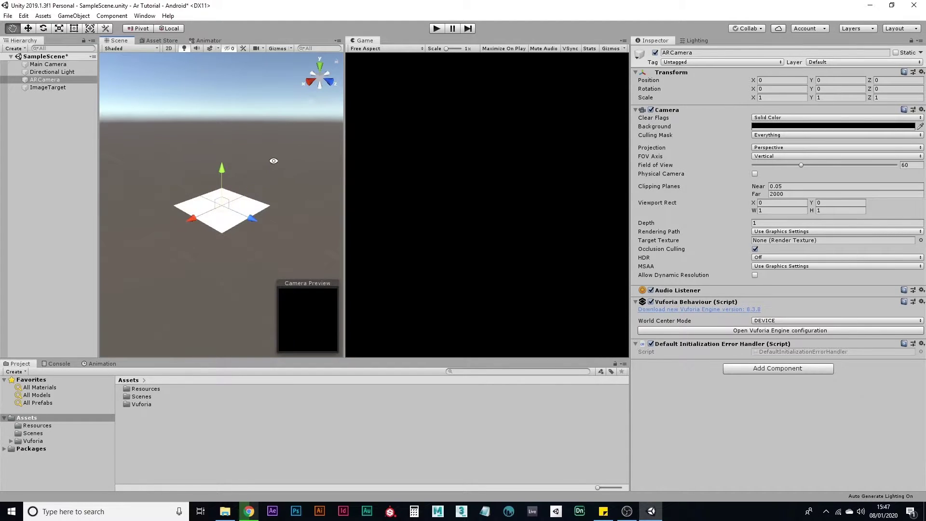
pyautogui.keyDown('alt'); pyautogui.moveTo(274, 160); pyautogui.dragTo(261, 211); pyautogui.keyUp('alt')
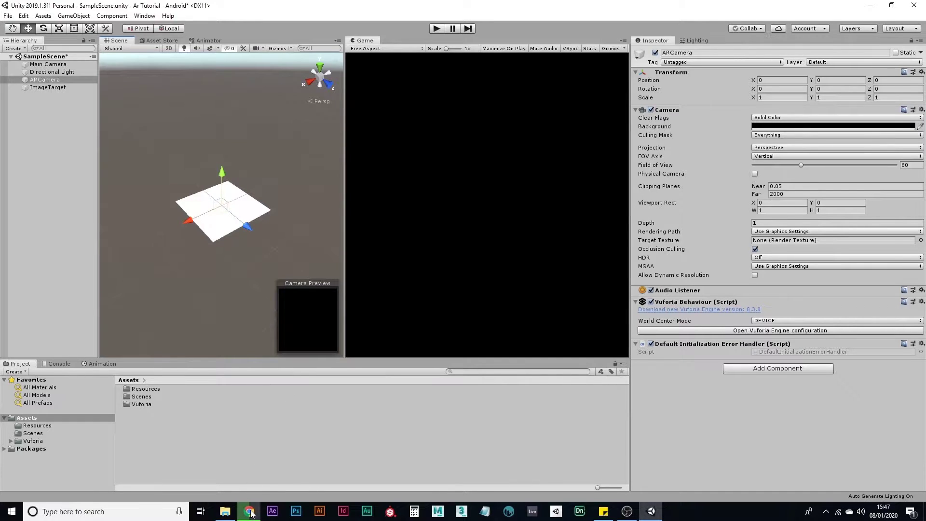
# Open developer.vuforia.com in a new maximized browser tab.
pyautogui.moveTo(250, 510)
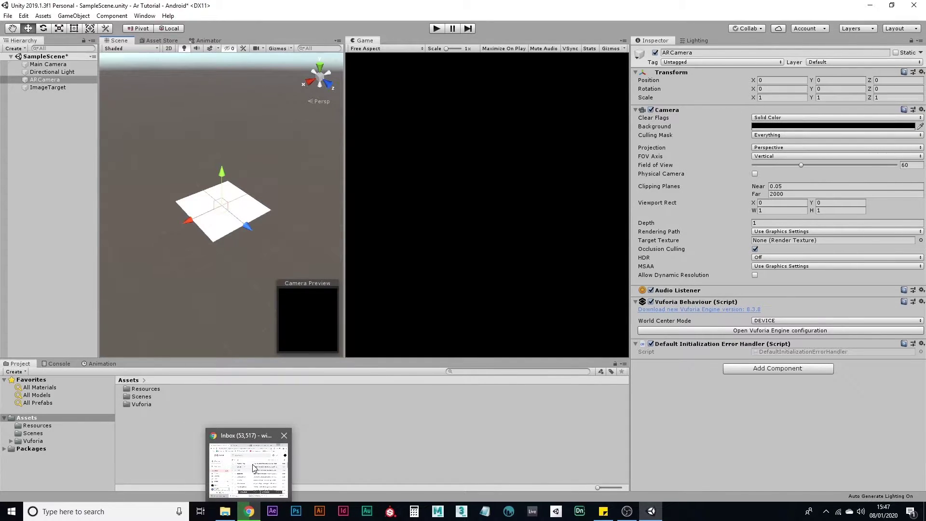
pyautogui.click(251, 510)
pyautogui.click(471, 67)
pyautogui.doubleClick(494, 65)
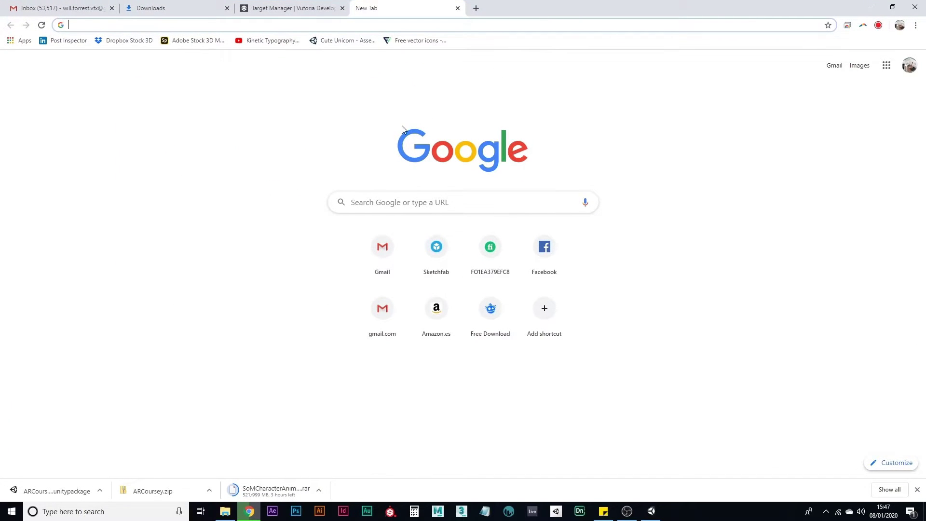
pyautogui.write('vu')
pyautogui.click(372, 171)
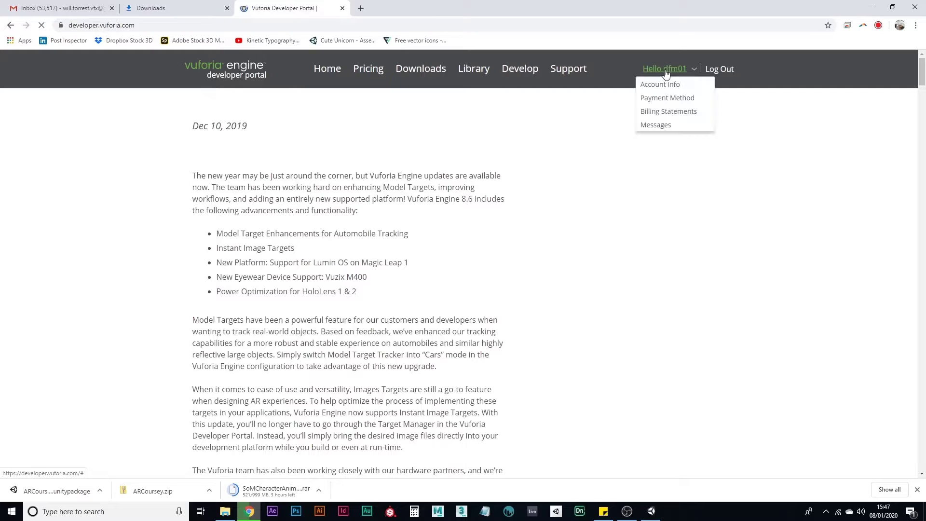
# Log out and sign back in to the Vuforia developer account with saved credentials.
pyautogui.click(720, 71)
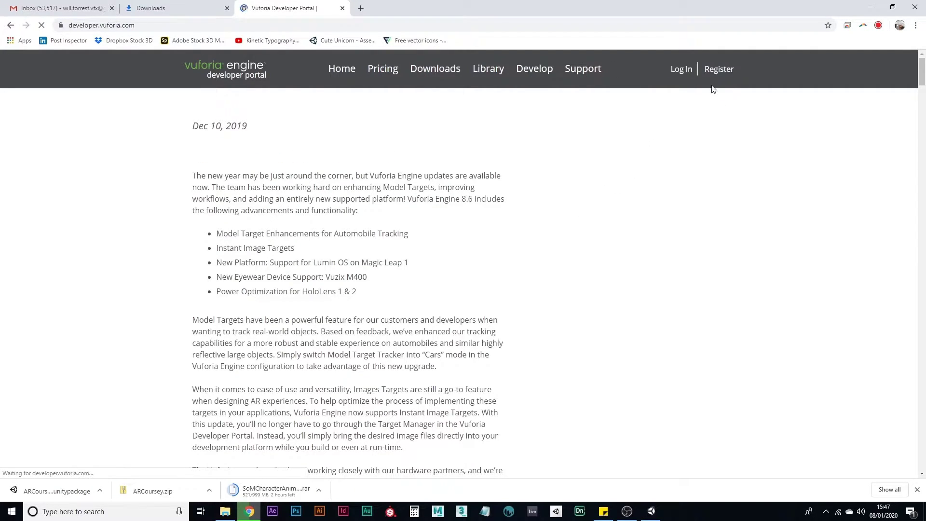
pyautogui.click(681, 69)
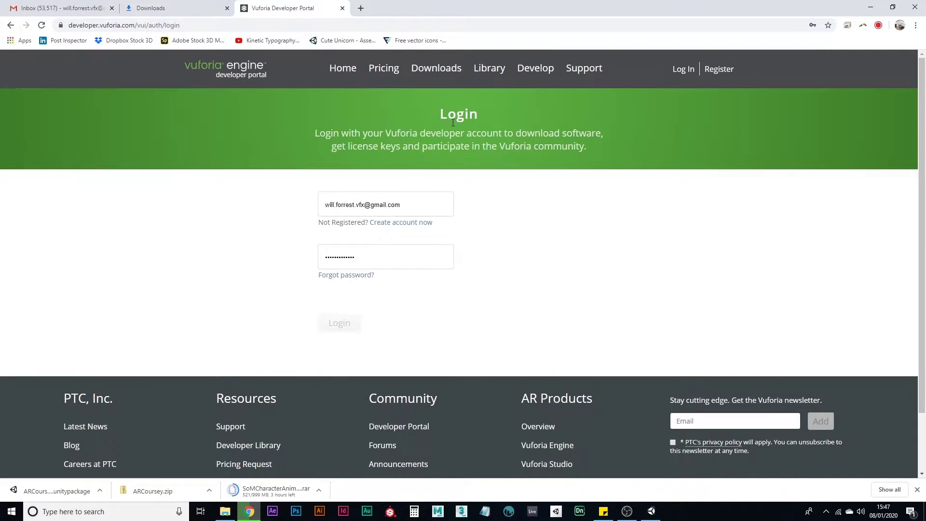
pyautogui.click(389, 257)
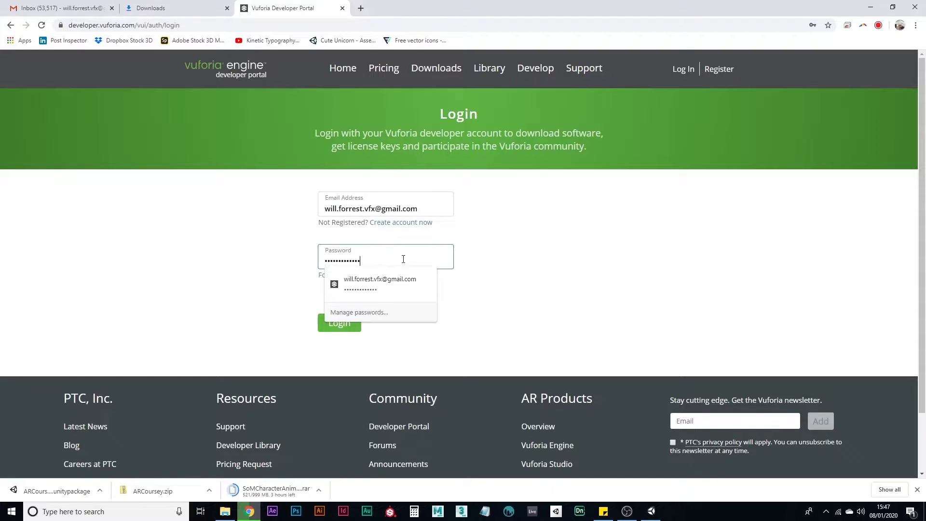
pyautogui.click(342, 327)
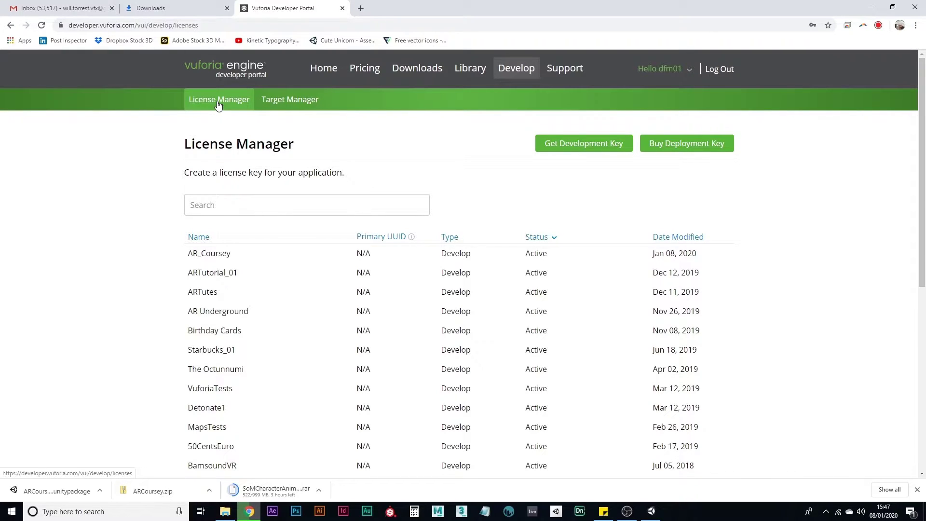
# Look over the License Manager page and its license search box.
pyautogui.click(193, 9)
pyautogui.click(290, 9)
pyautogui.tripleClick(239, 176)
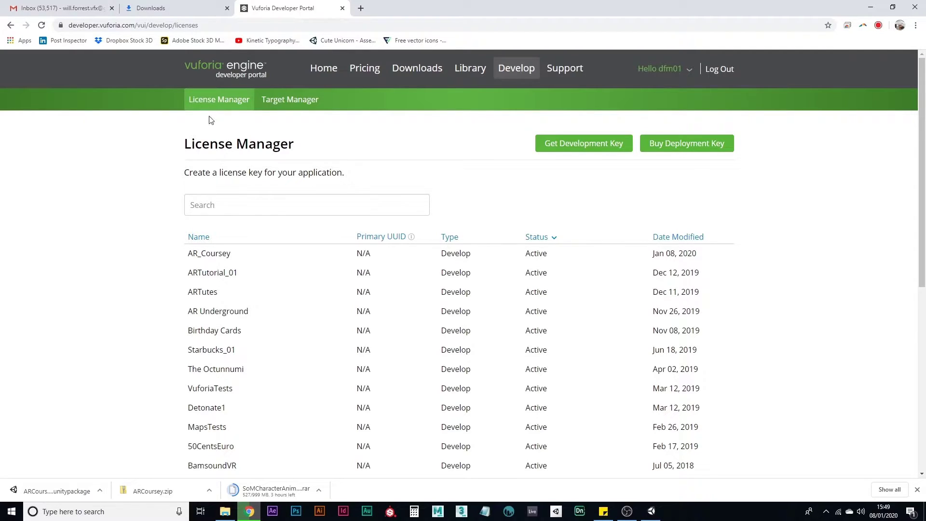
pyautogui.click(241, 205)
pyautogui.click(163, 207)
# Create a development license key named 'AR Tutes1', accepting the license agreement.
pyautogui.click(568, 146)
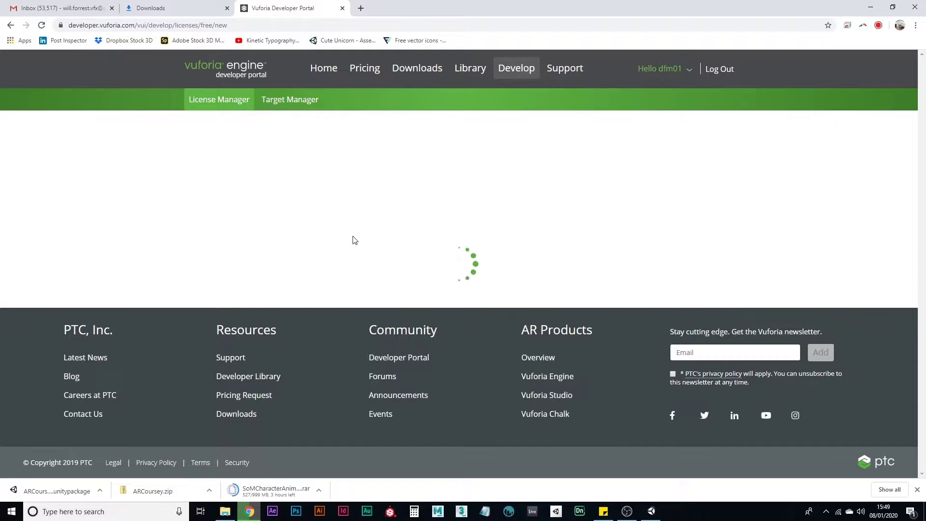
pyautogui.click(265, 191)
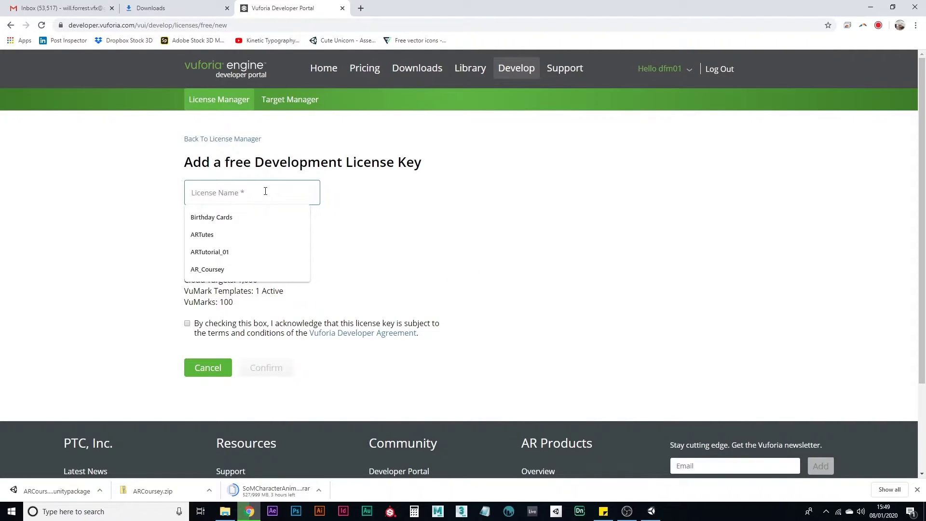
pyautogui.write('AR Tutes1')
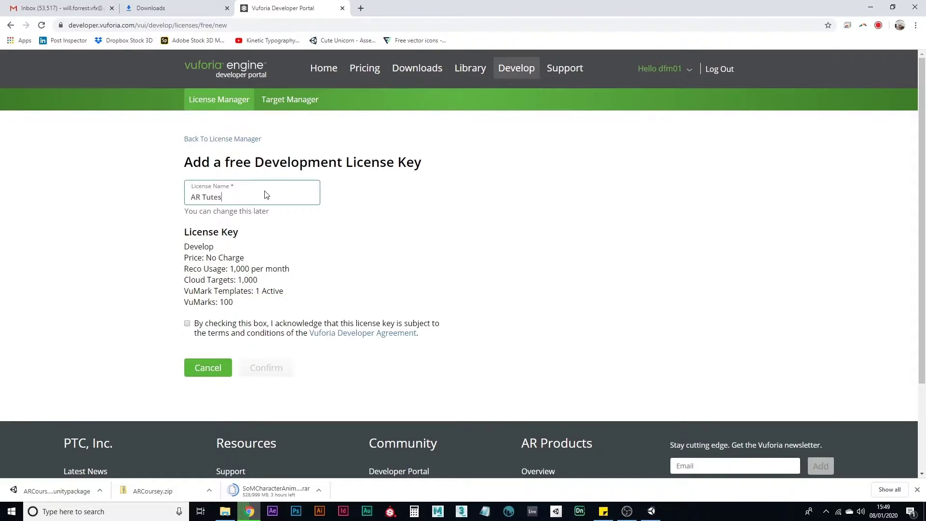
pyautogui.click(187, 324)
pyautogui.click(282, 378)
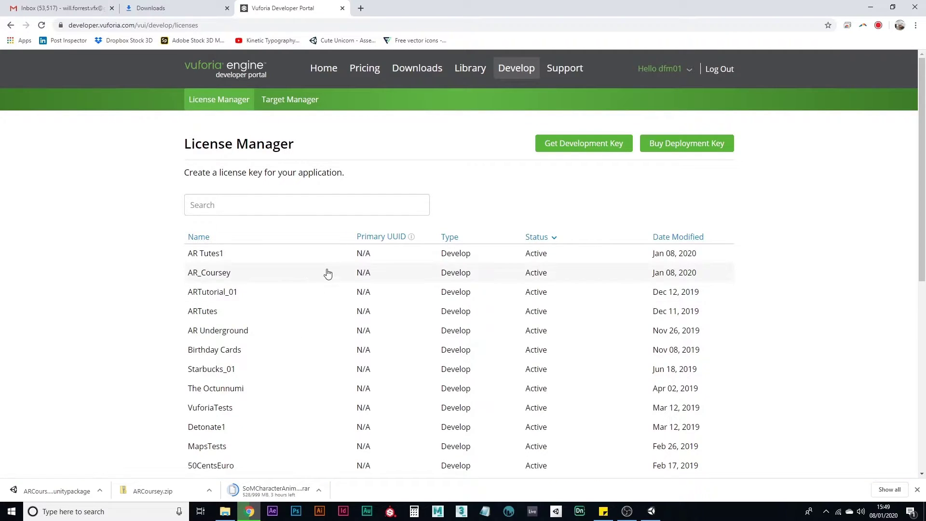
# Highlight words in the License Manager heading and subtitle while reading the page.
pyautogui.doubleClick(318, 174)
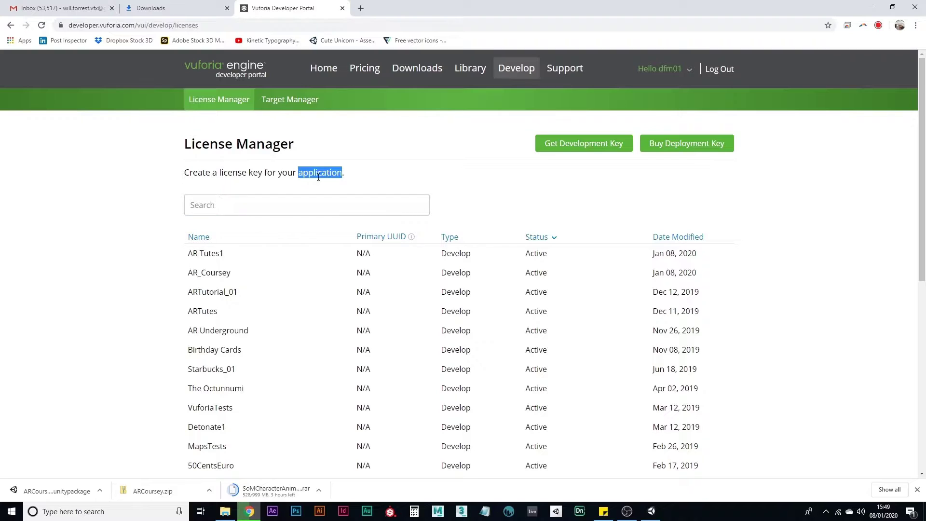
pyautogui.doubleClick(257, 172)
pyautogui.tripleClick(288, 172)
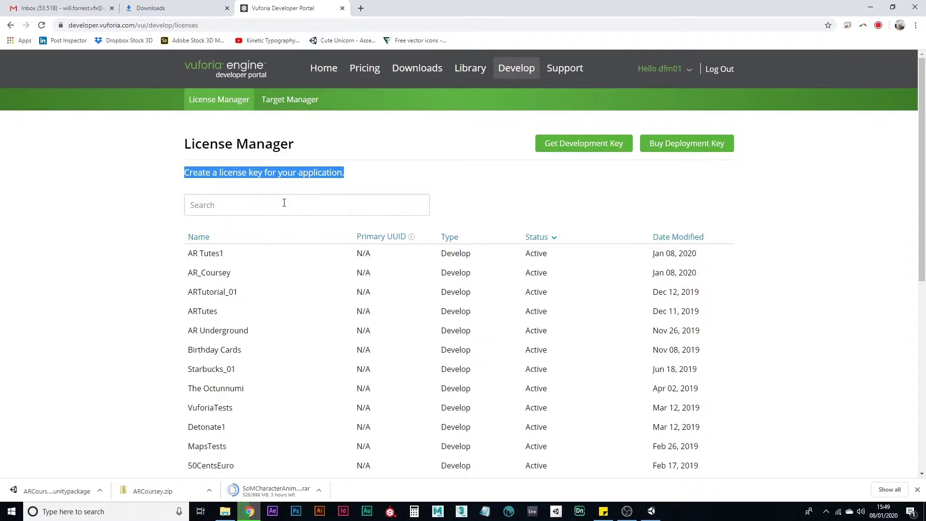
pyautogui.click(262, 175)
pyautogui.doubleClick(256, 173)
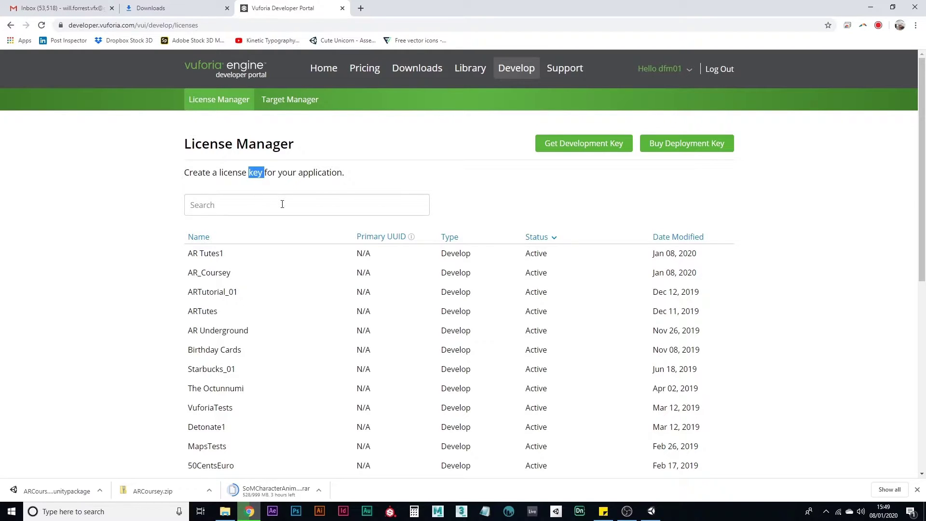
pyautogui.tripleClick(206, 145)
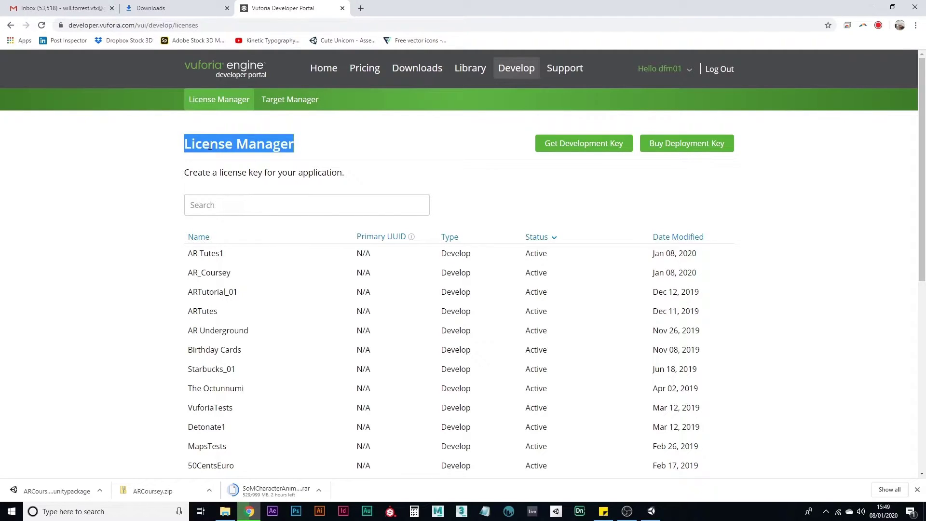
pyautogui.doubleClick(249, 146)
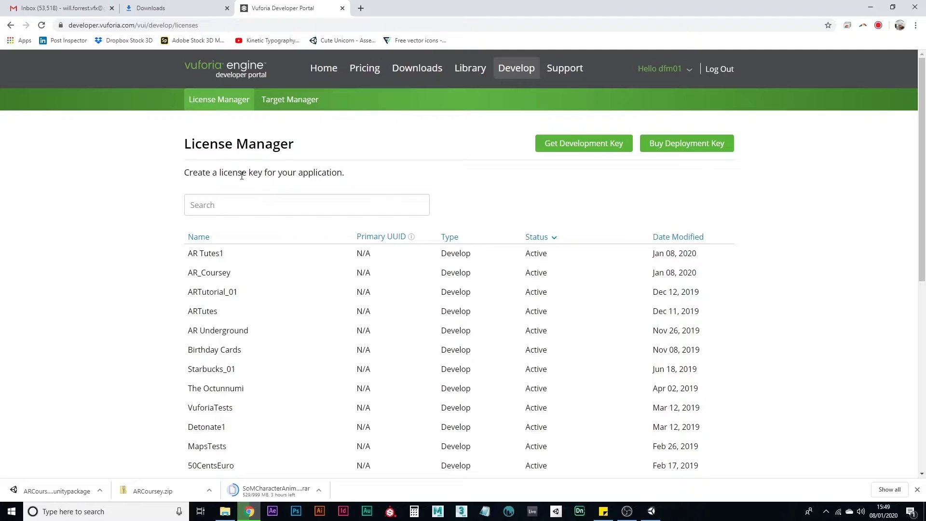
pyautogui.doubleClick(241, 173)
pyautogui.click(281, 175)
pyautogui.doubleClick(316, 176)
pyautogui.doubleClick(268, 174)
pyautogui.doubleClick(290, 172)
pyautogui.doubleClick(309, 173)
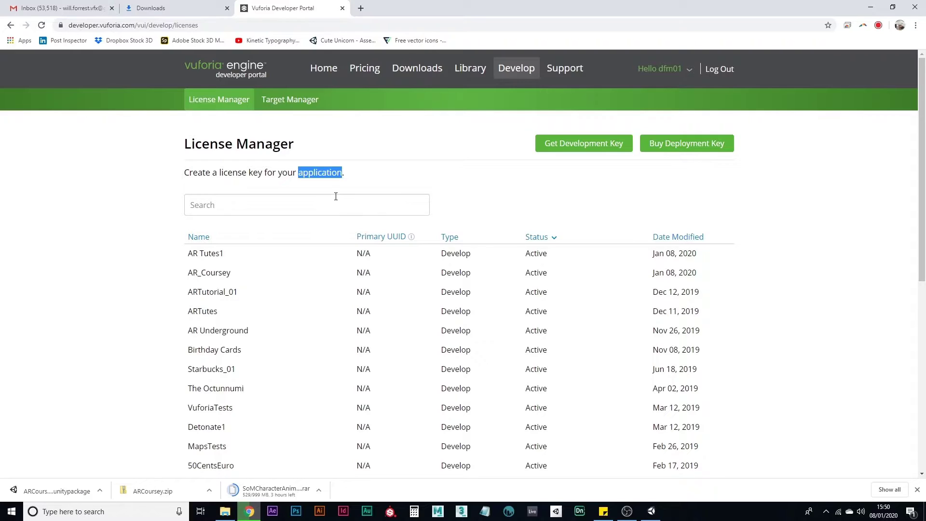
pyautogui.click(361, 179)
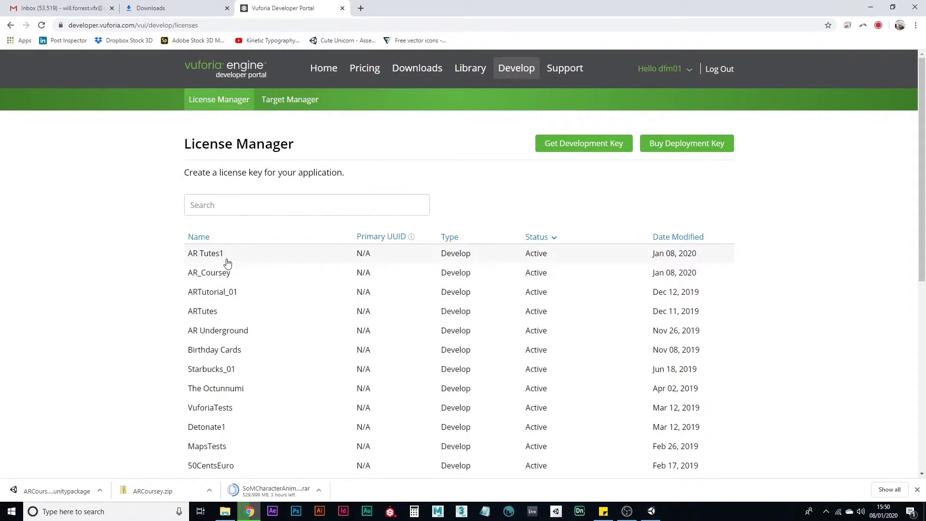
# Open the AR Tutes1 license, copy its key and return to Unity.
pyautogui.click(265, 254)
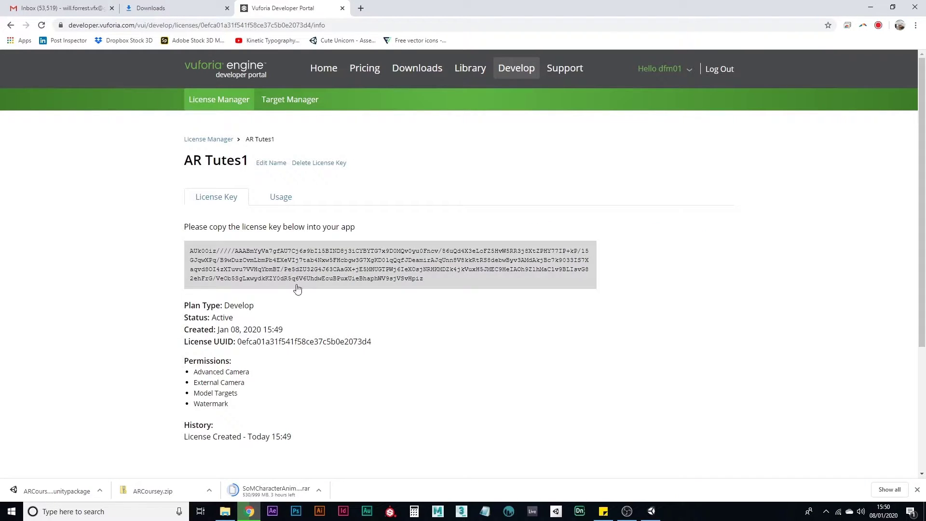
pyautogui.click(367, 264)
pyautogui.hotkey('alt', 'Tab')
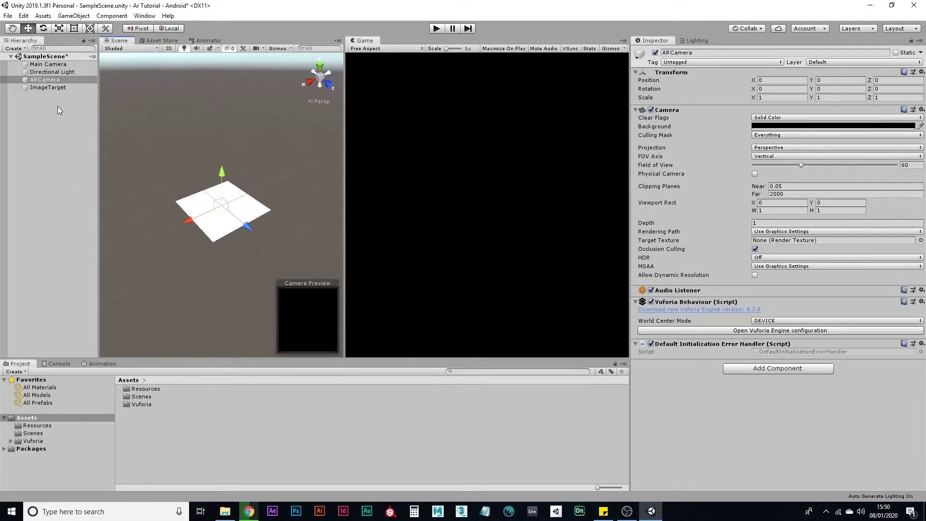
# Paste the AR Tutes1 key into App License Key in ARCamera's Vuforia Engine configuration.
pyautogui.click(66, 86)
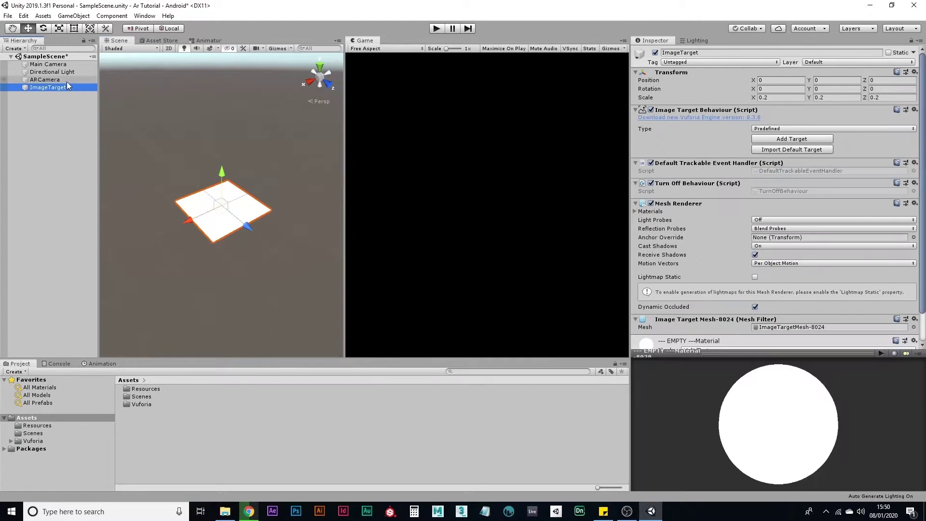
pyautogui.scroll(-2, 739, 294)
pyautogui.scroll(2, 699, 298)
pyautogui.click(42, 79)
pyautogui.click(713, 331)
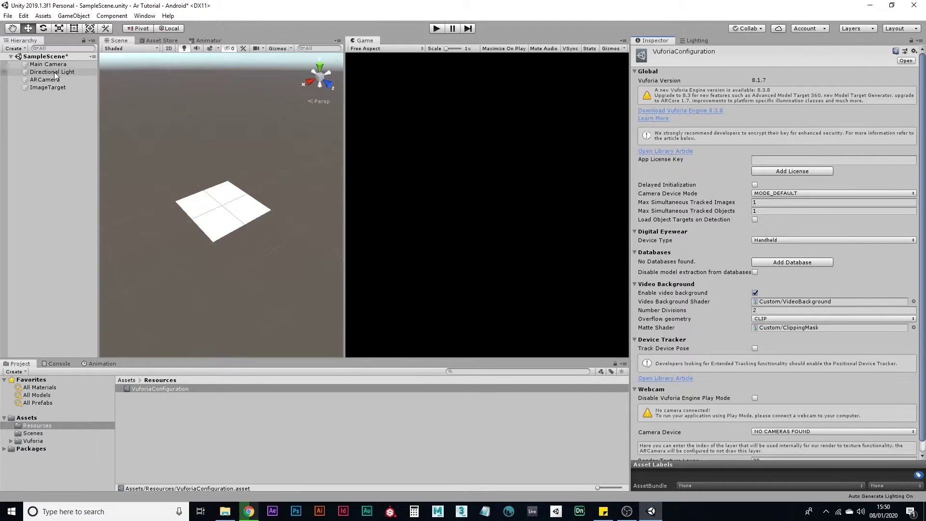
pyautogui.click(45, 79)
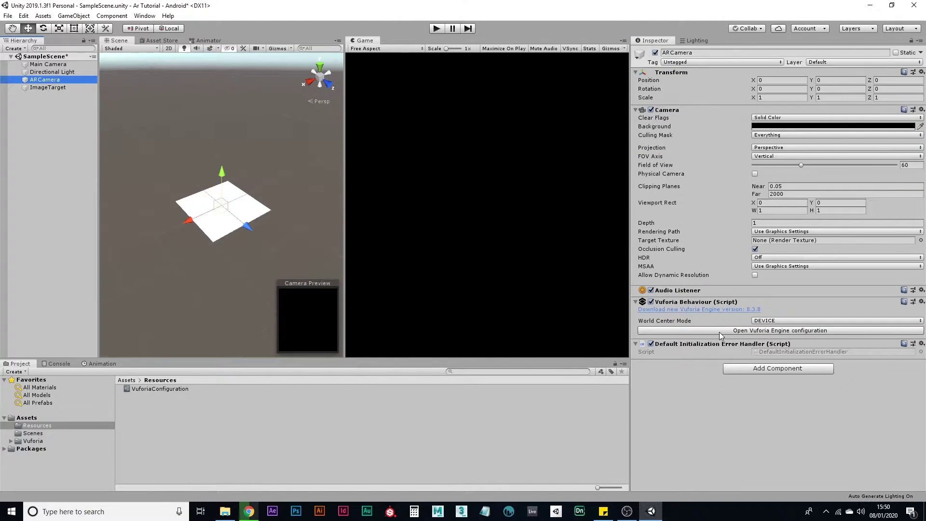
pyautogui.click(720, 332)
pyautogui.click(787, 159)
pyautogui.hotkey('ctrl', 'v')
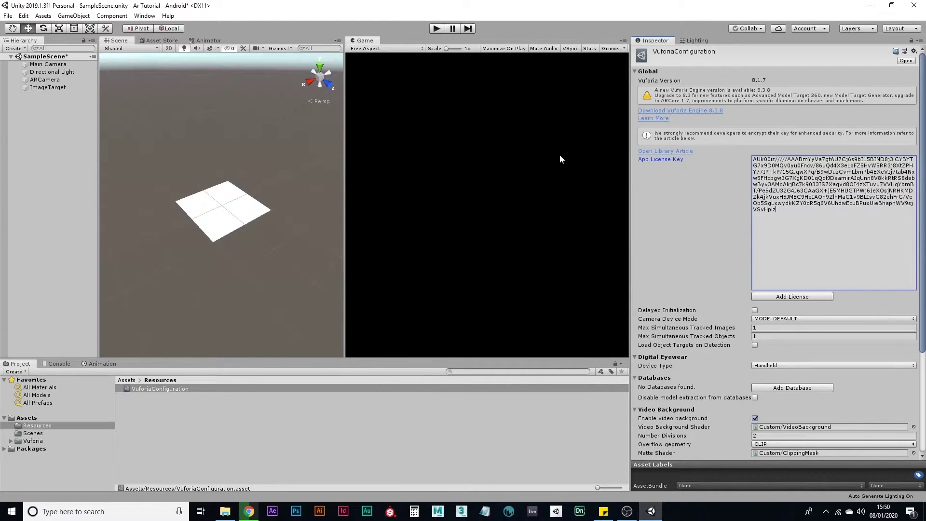
pyautogui.click(223, 209)
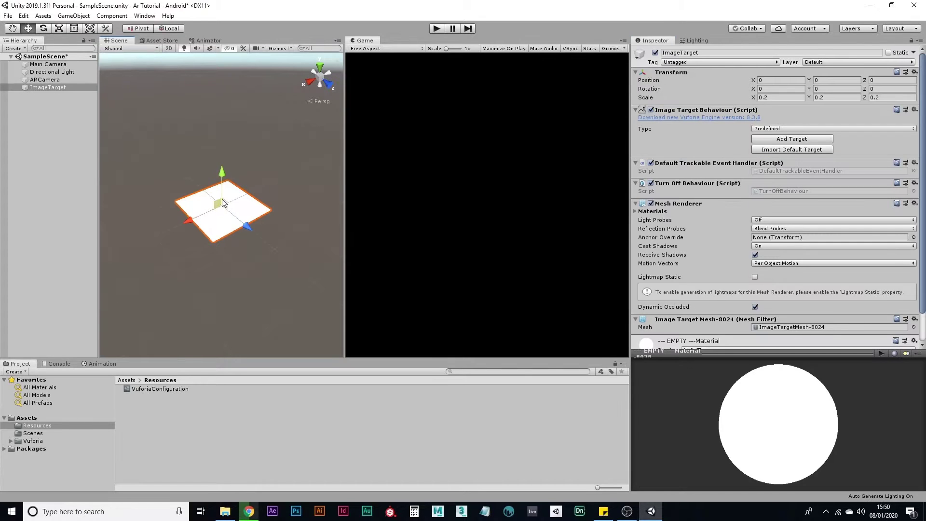
pyautogui.click(38, 80)
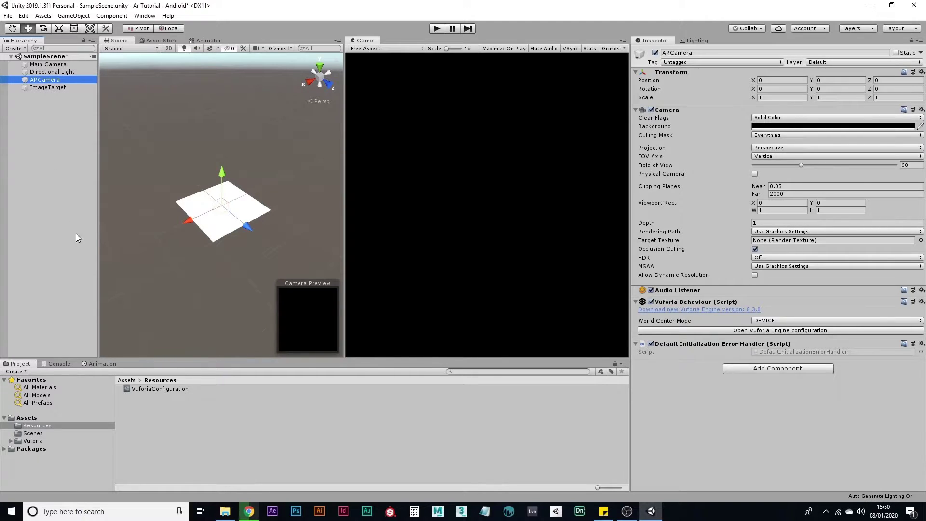
# Create the Device database AR_Tute1 in Target Manager and open it from the newest-first list.
pyautogui.click(249, 511)
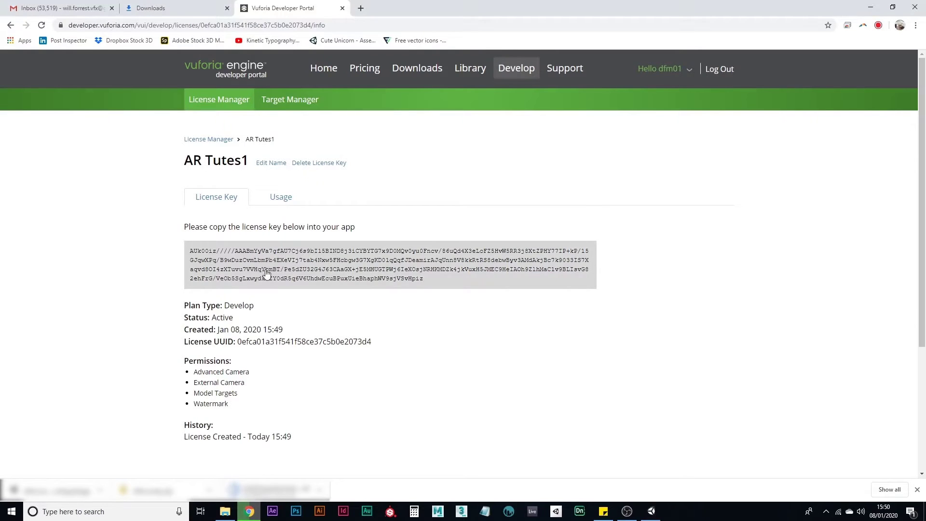
pyautogui.click(271, 100)
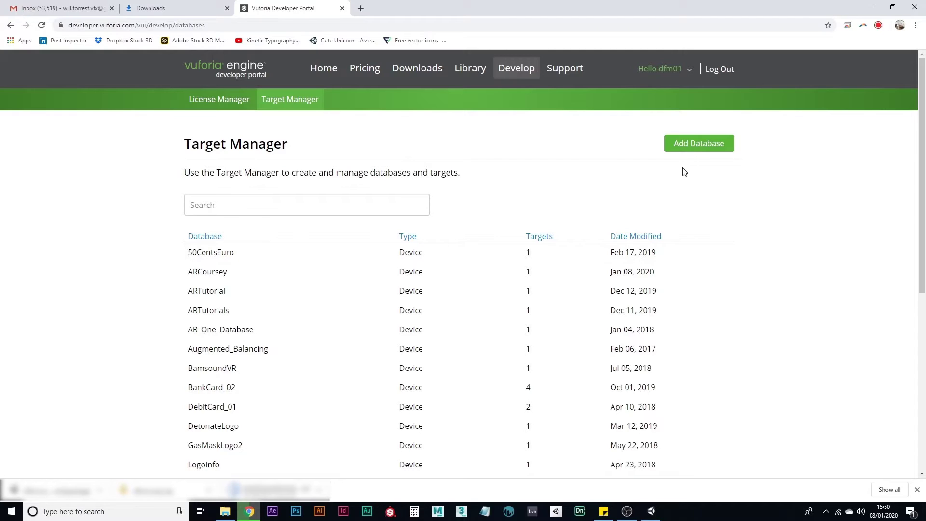
pyautogui.click(695, 146)
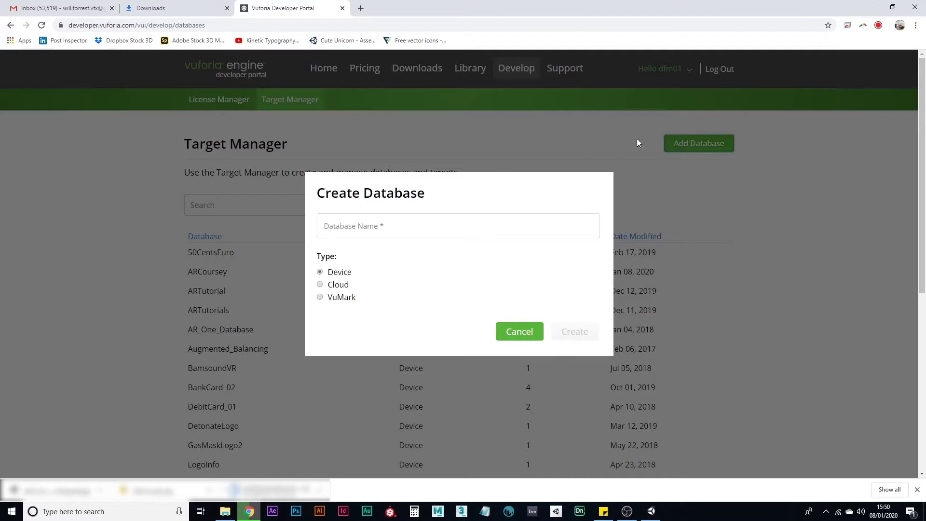
pyautogui.click(409, 224)
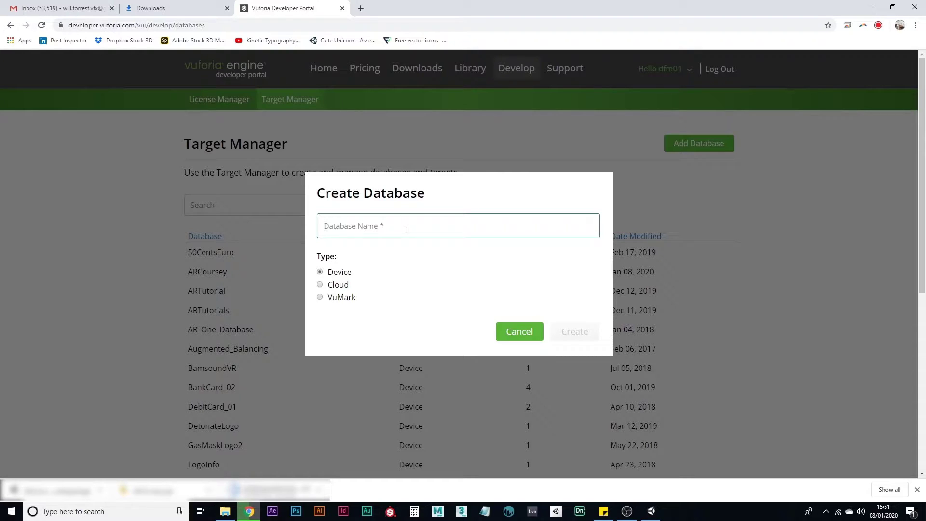
pyautogui.write('AR_Tute1')
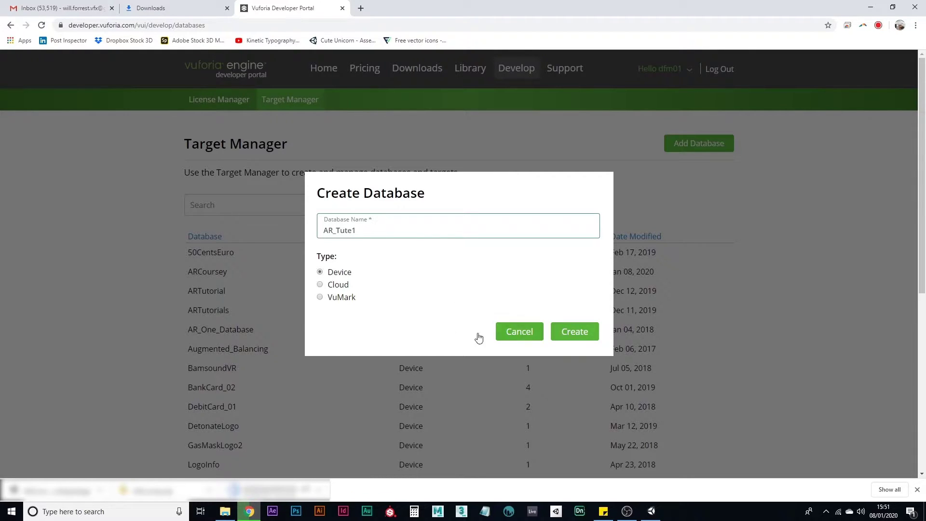
pyautogui.click(579, 337)
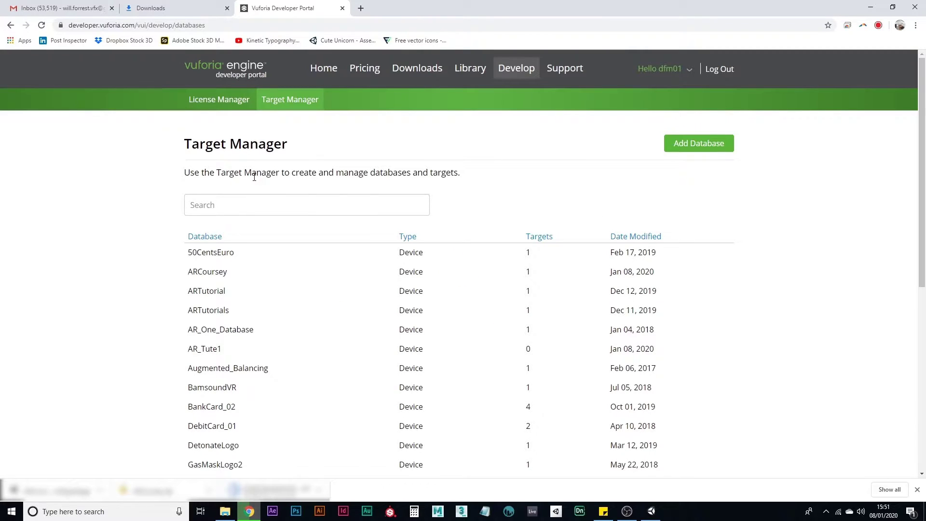
pyautogui.click(639, 241)
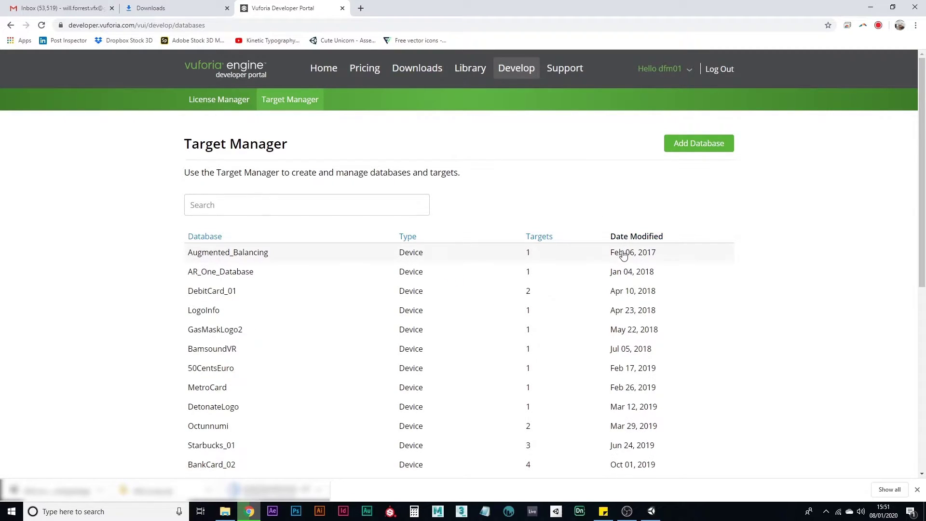
pyautogui.click(639, 241)
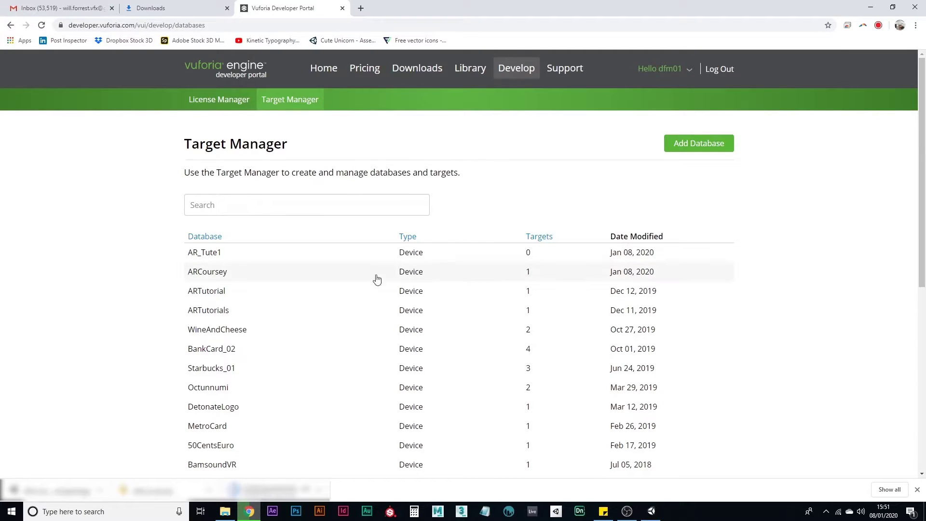
pyautogui.click(232, 259)
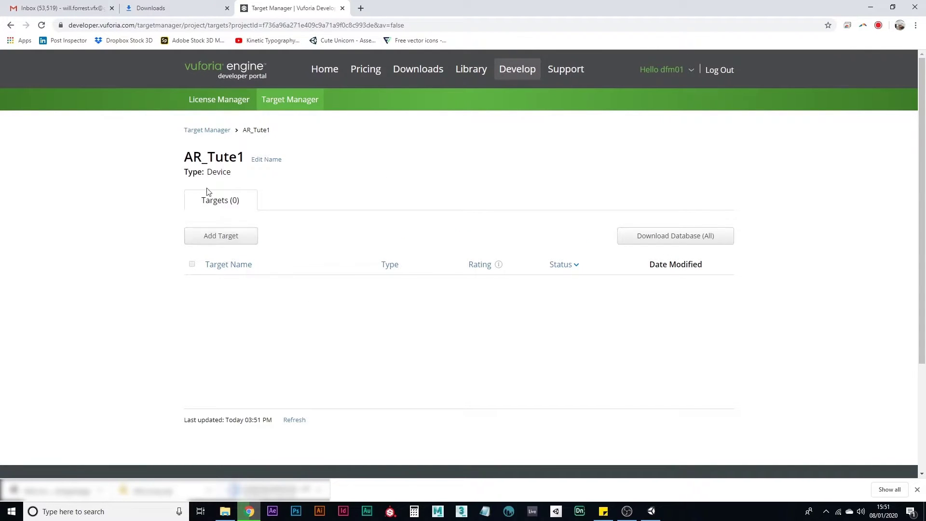
# Start a new target and load Oyster_02_scaled.jpg as its image.
pyautogui.click(226, 240)
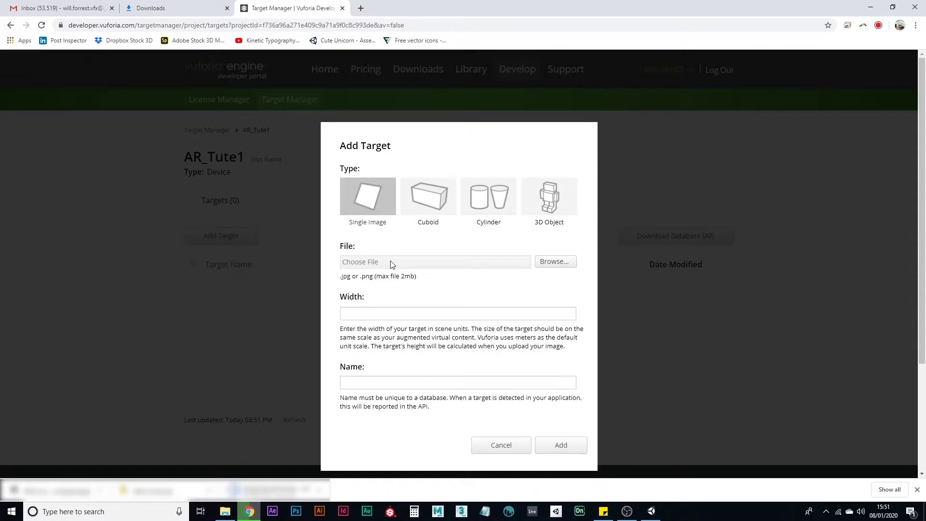
pyautogui.click(556, 262)
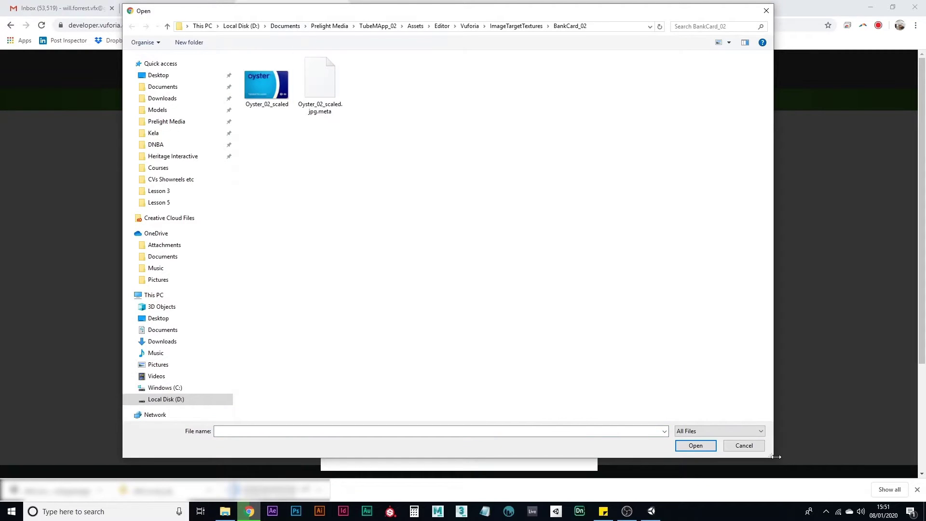
pyautogui.moveTo(773, 458); pyautogui.dragTo(558, 350)
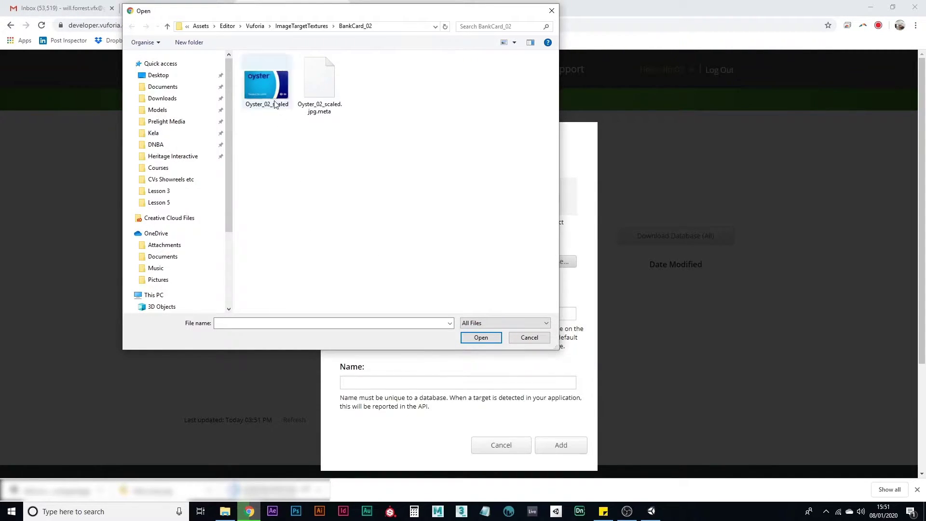
pyautogui.click(269, 88)
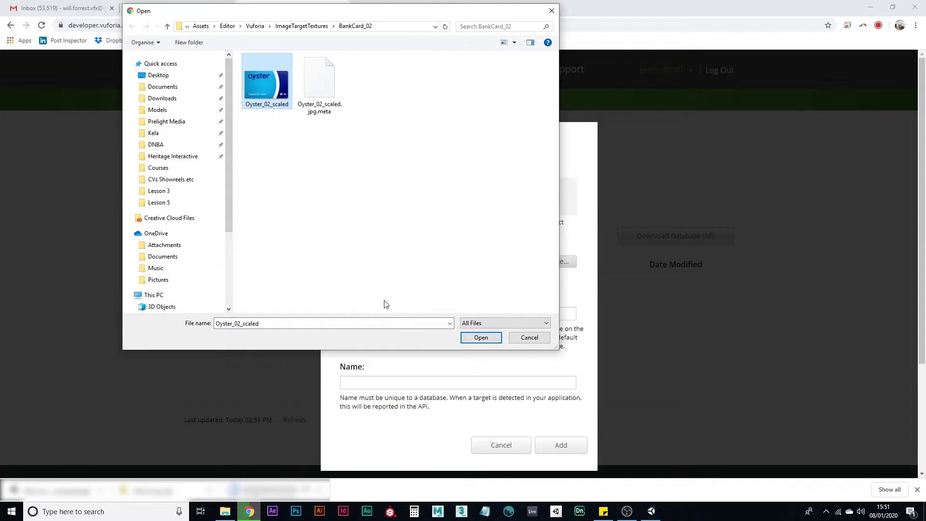
pyautogui.click(288, 85)
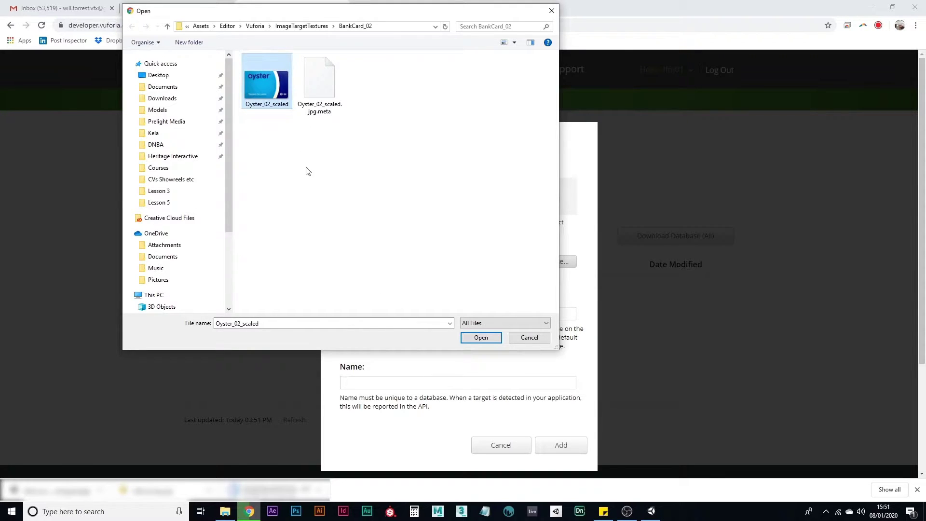
pyautogui.doubleClick(276, 89)
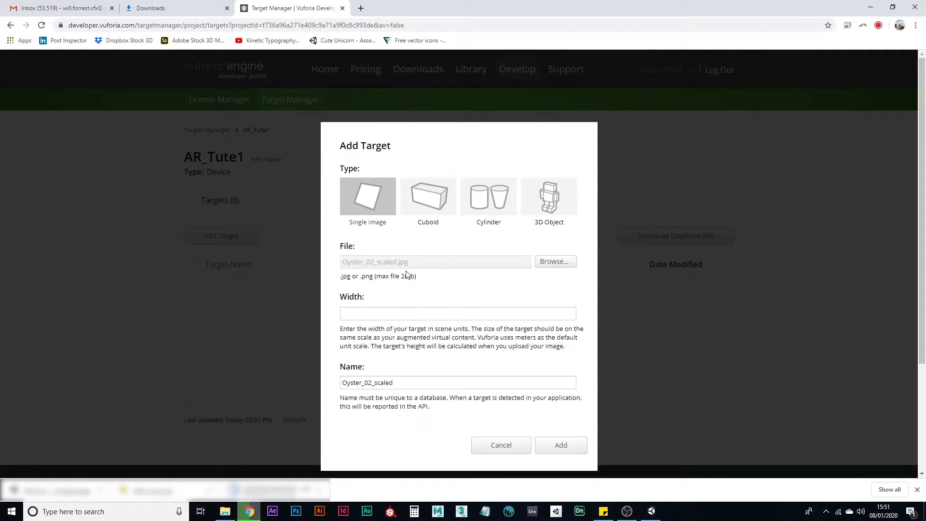
# Set the target width to .08, rename it Oyster_01 and add it.
pyautogui.moveTo(386, 278); pyautogui.dragTo(414, 277)
pyautogui.click(399, 313)
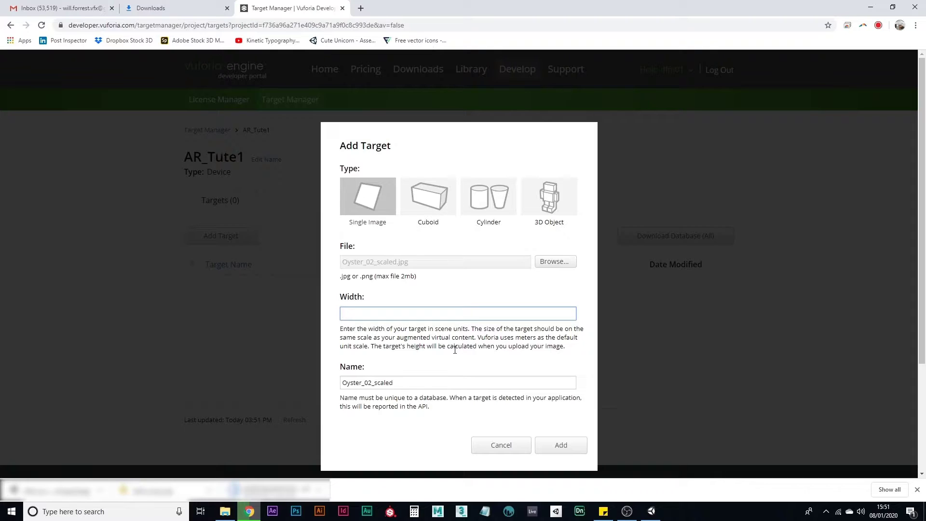
pyautogui.write('.08')
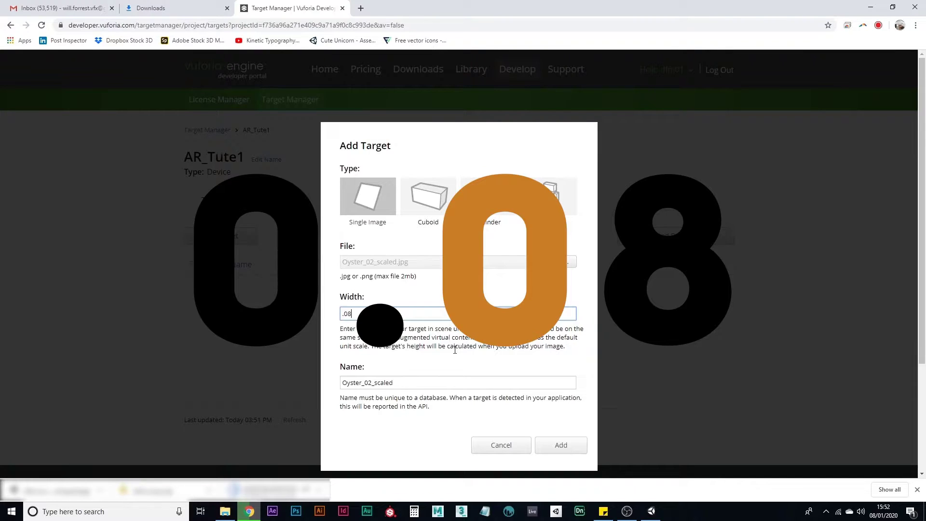
pyautogui.click(455, 350)
pyautogui.click(438, 314)
pyautogui.moveTo(368, 384); pyautogui.dragTo(417, 379)
pyautogui.write('1')
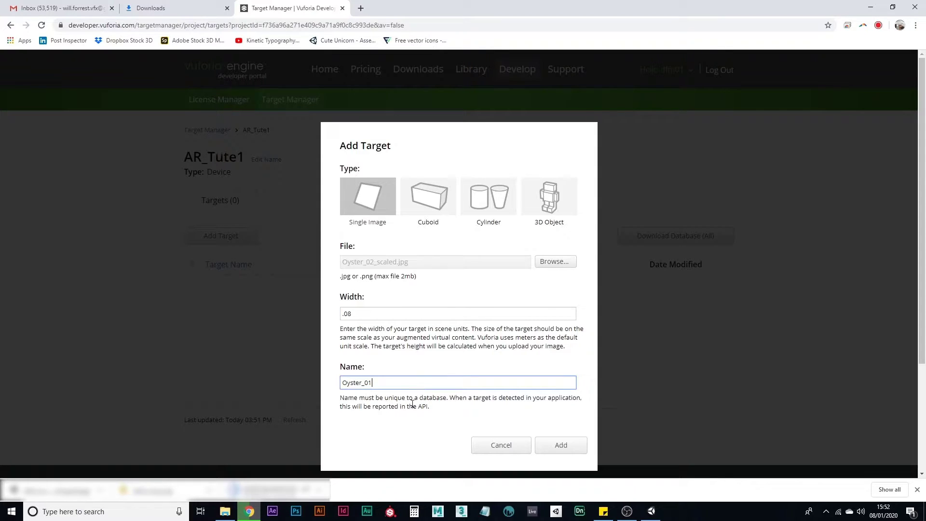
pyautogui.click(559, 449)
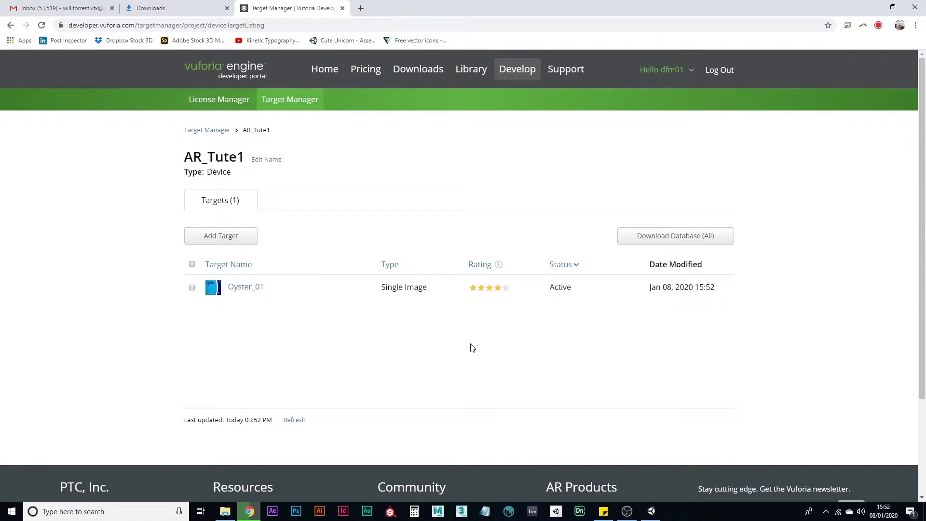
# Open the Oyster_01 target's details page.
pyautogui.click(253, 288)
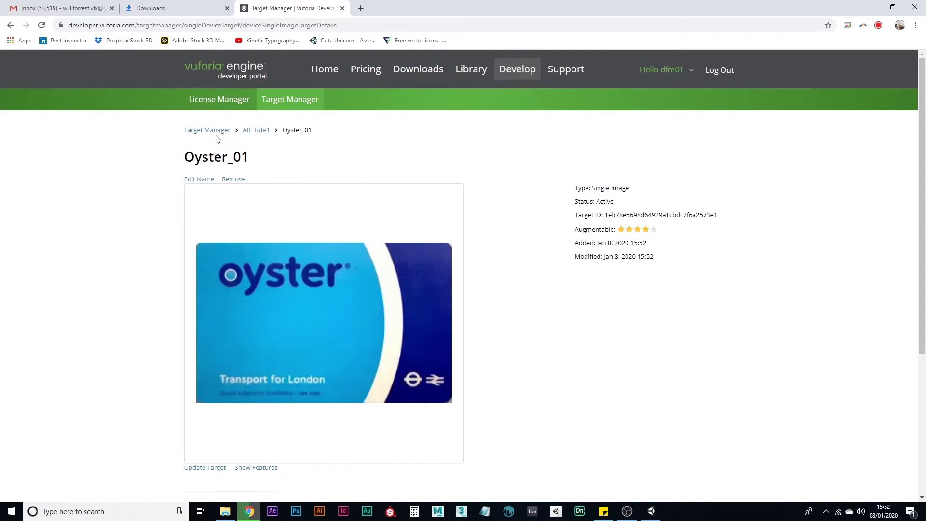
pyautogui.click(263, 130)
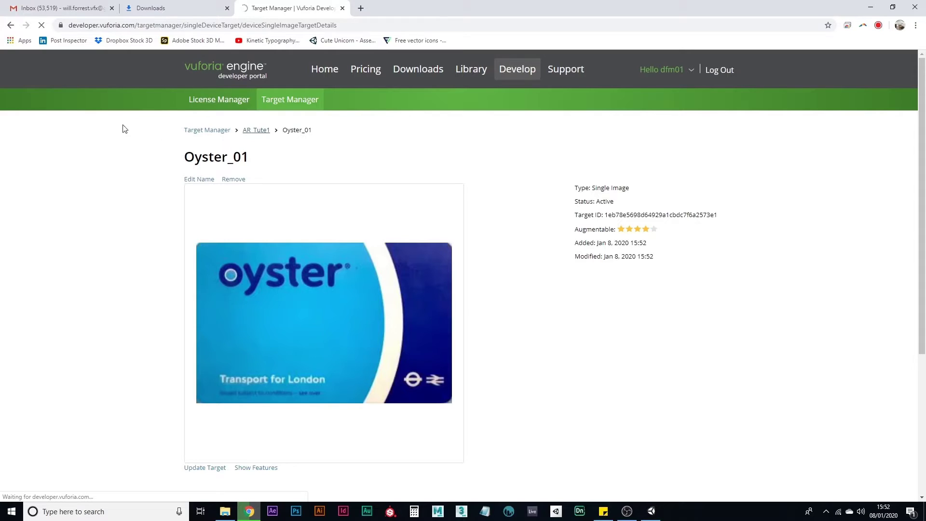
pyautogui.click(244, 294)
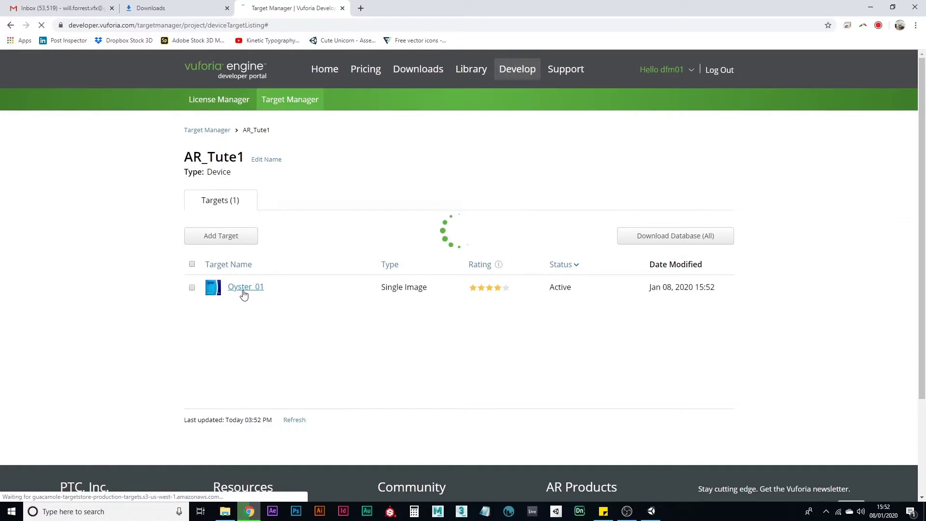
pyautogui.scroll(-1, 236, 337)
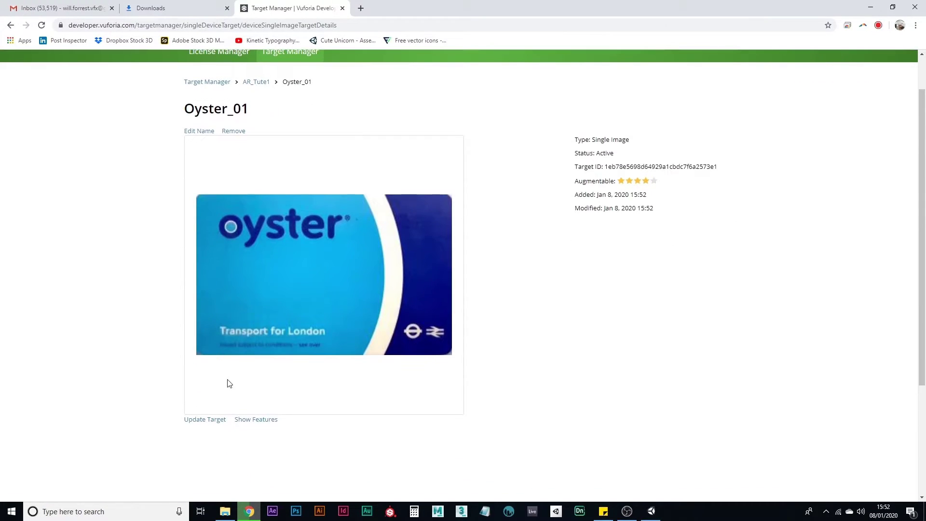
# Toggle the feature points overlay on and off to inspect Oyster_01's tracking features.
pyautogui.click(259, 421)
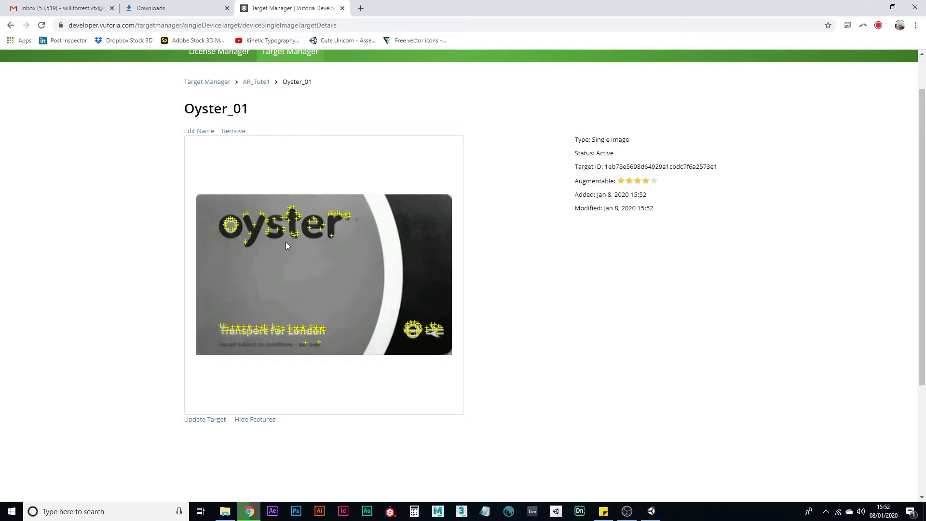
pyautogui.click(266, 420)
pyautogui.click(265, 421)
pyautogui.click(265, 421)
pyautogui.click(265, 421)
pyautogui.click(266, 422)
pyautogui.click(267, 424)
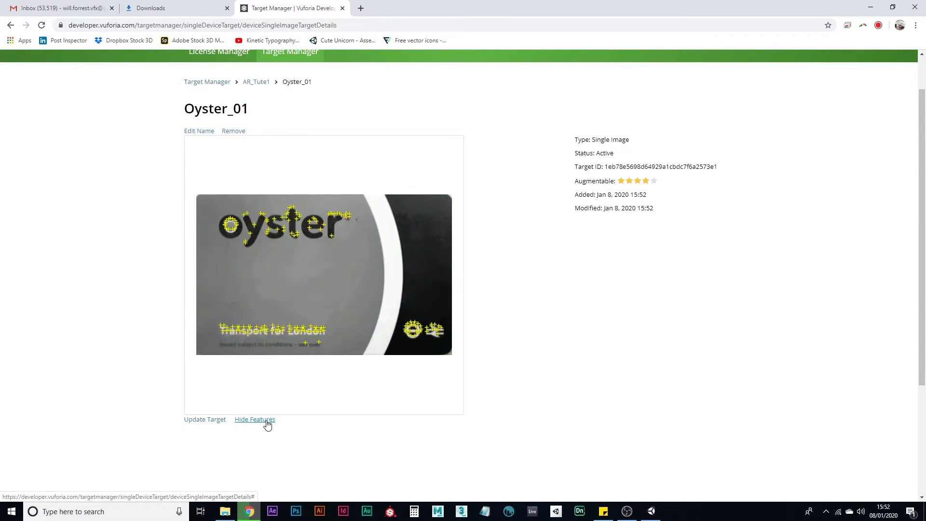
pyautogui.click(267, 424)
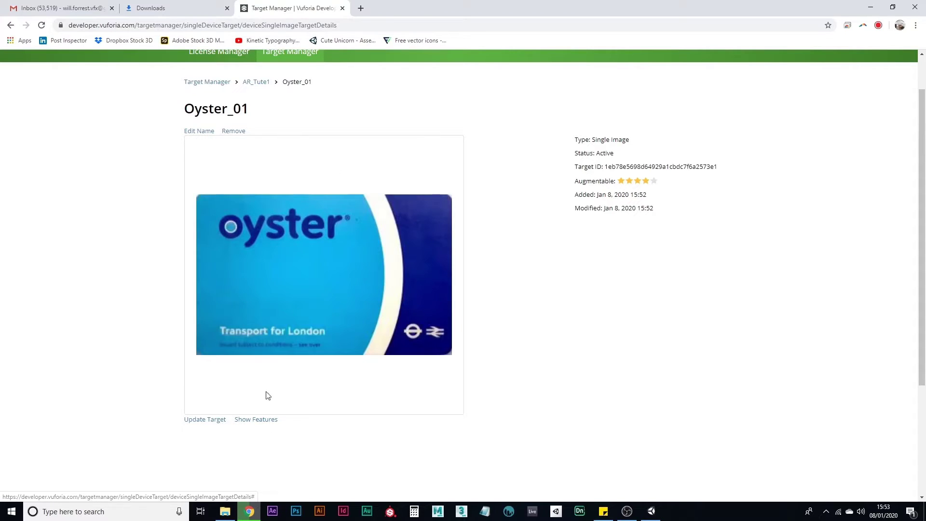
pyautogui.click(269, 422)
pyautogui.click(270, 422)
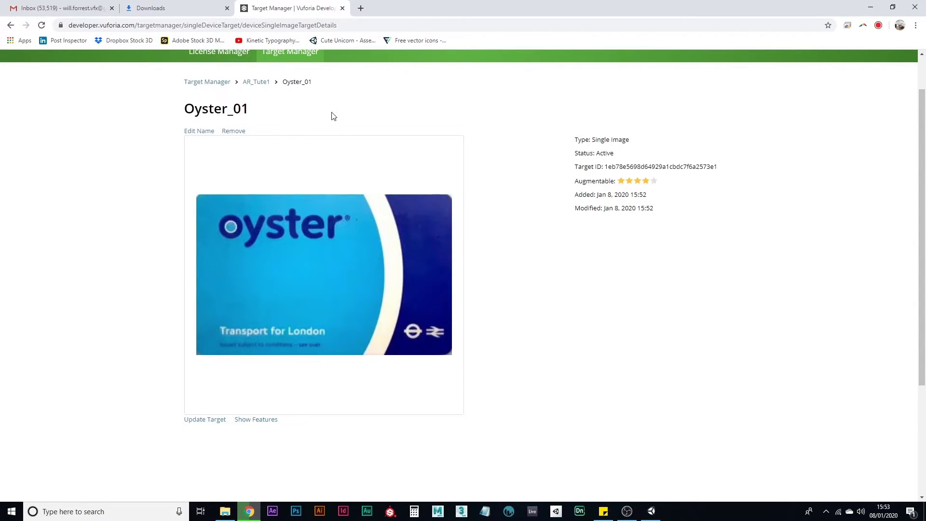
pyautogui.scroll(1, 333, 115)
pyautogui.scroll(-1, 325, 154)
pyautogui.scroll(1, 296, 124)
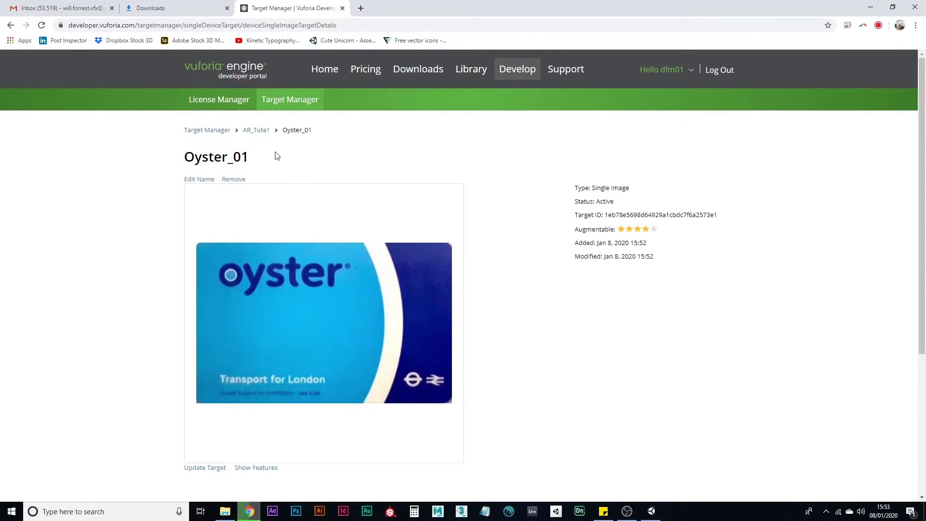
pyautogui.scroll(-1, 277, 157)
pyautogui.scroll(1, 275, 151)
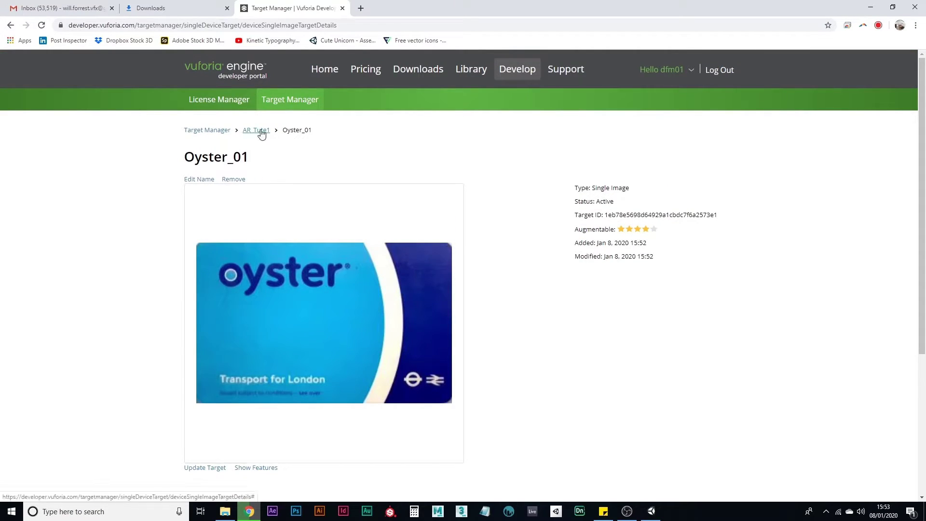
# Tick Oyster_01 and download AR_Tute1 as a Unity Editor package.
pyautogui.click(258, 131)
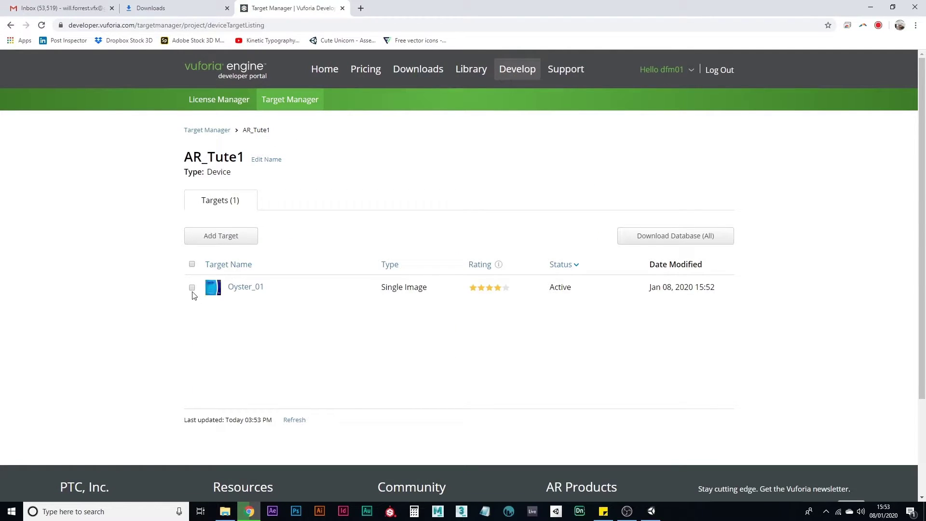
pyautogui.click(193, 288)
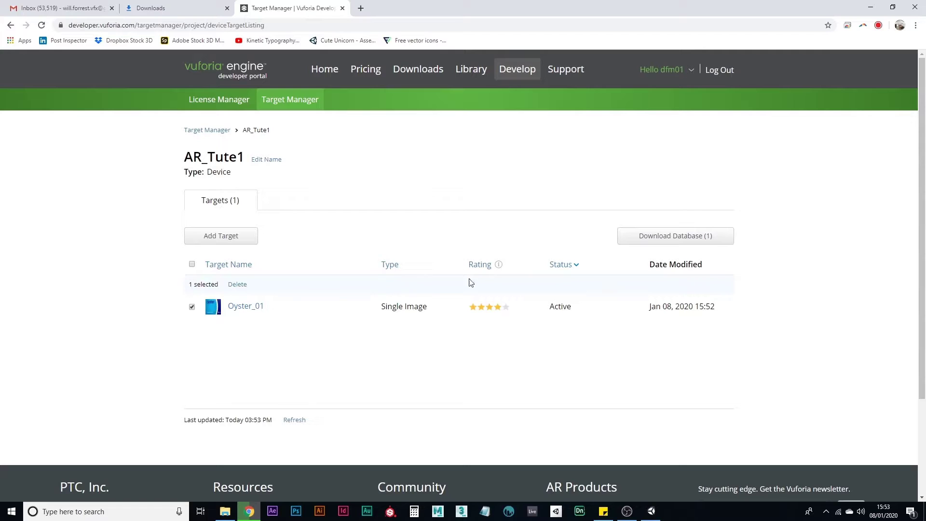
pyautogui.click(691, 236)
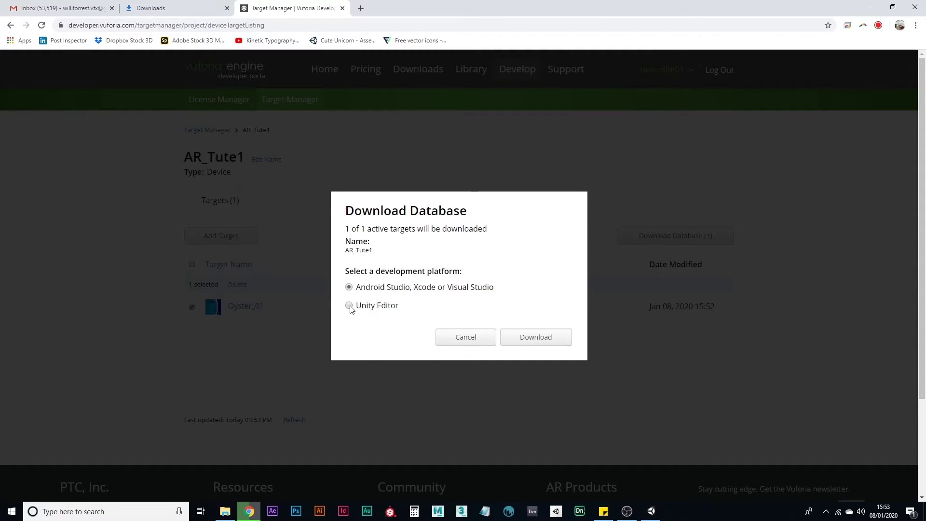
pyautogui.click(349, 306)
pyautogui.click(531, 338)
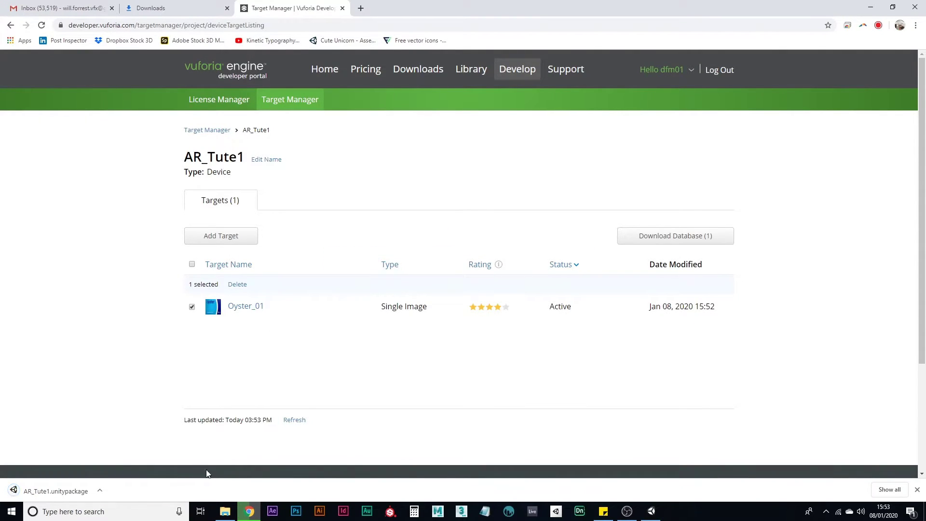
# Import AR_Tute1.unitypackage and assign the AR_Tute1 database to the ImageTarget.
pyautogui.click(54, 488)
pyautogui.moveTo(157, 34); pyautogui.dragTo(166, 20)
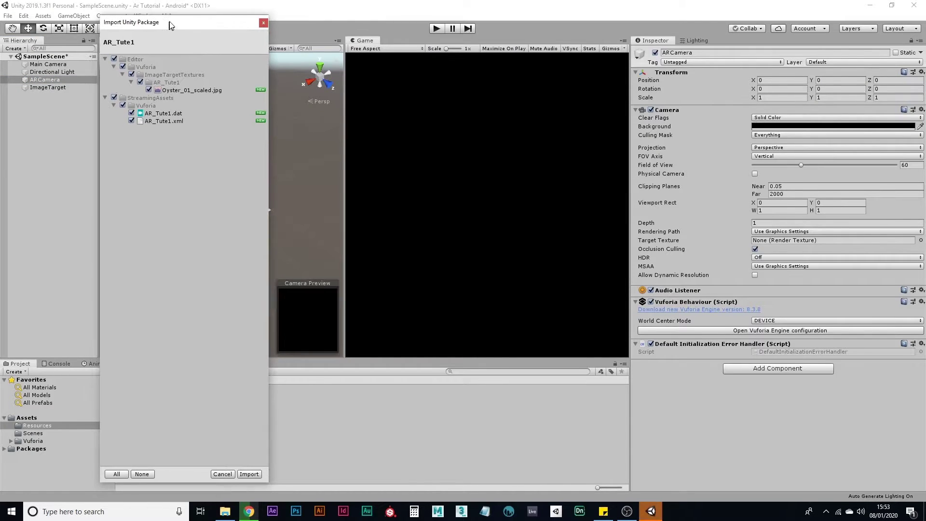
pyautogui.click(258, 474)
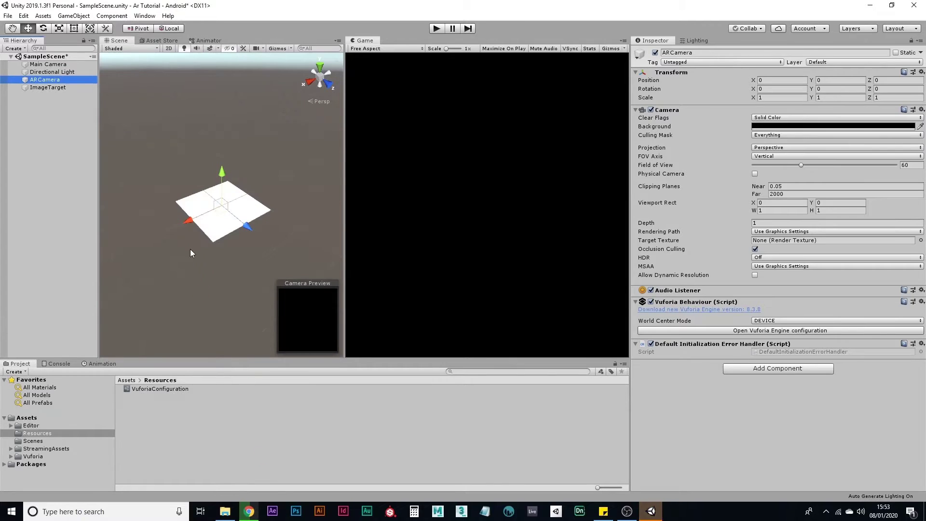
pyautogui.click(35, 87)
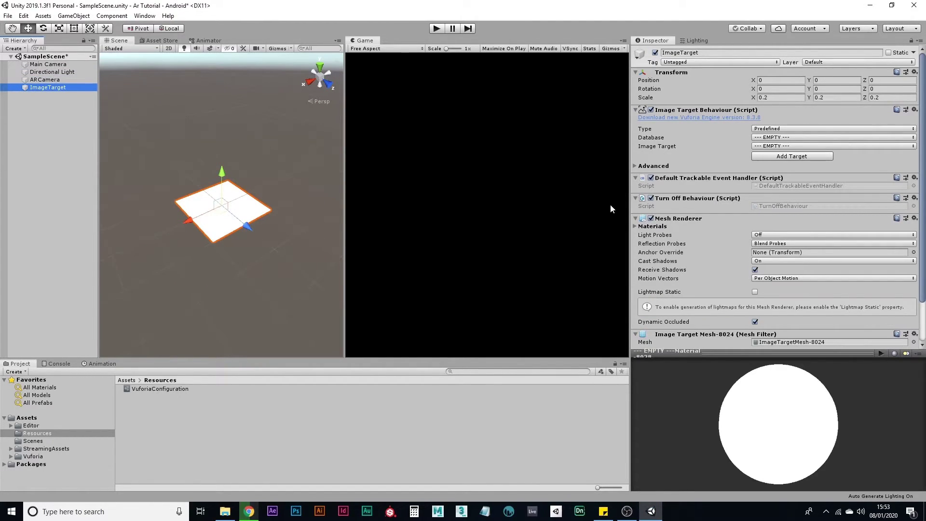
pyautogui.click(772, 138)
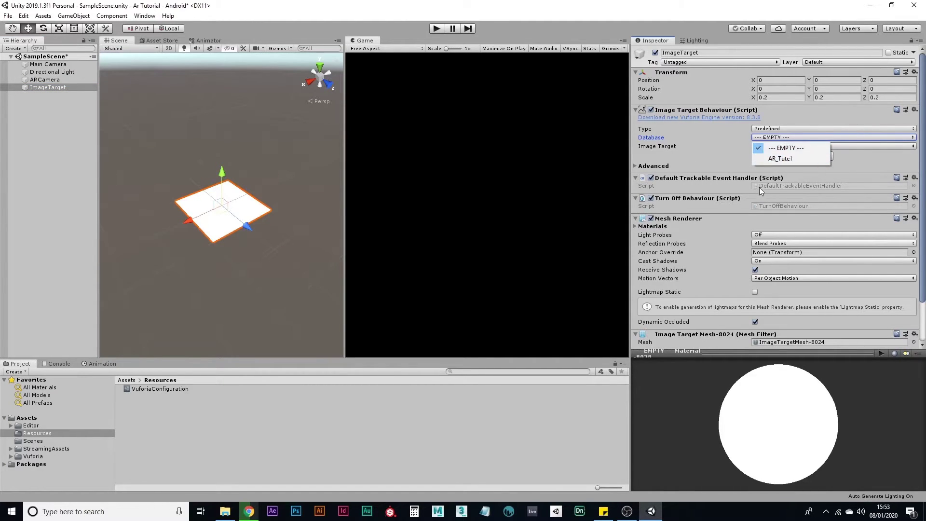
pyautogui.click(803, 161)
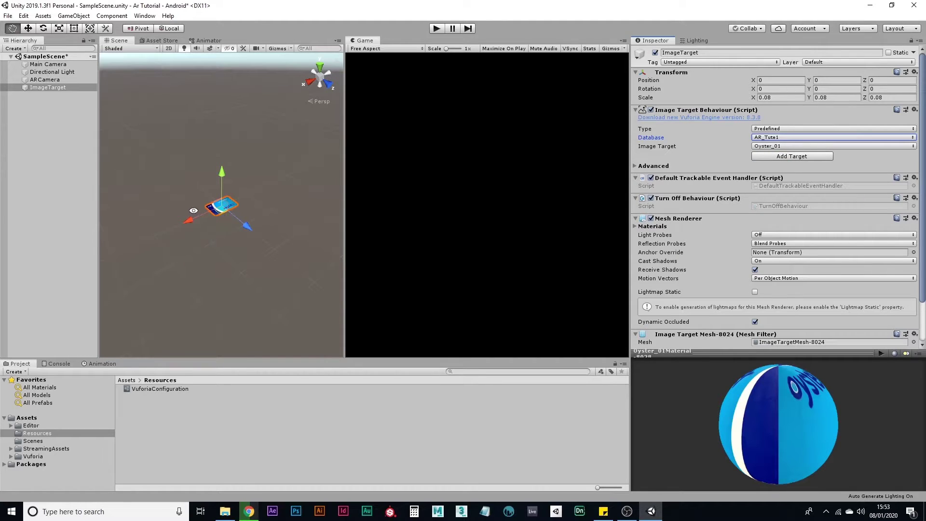
# Look over the Oyster card in the scene and show the top-level Assets folder.
pyautogui.keyDown('alt'); pyautogui.scroll(3, 304, 214); pyautogui.keyUp('alt')
pyautogui.keyDown('alt'); pyautogui.moveTo(303, 213); pyautogui.dragTo(263, 224); pyautogui.keyUp('alt')
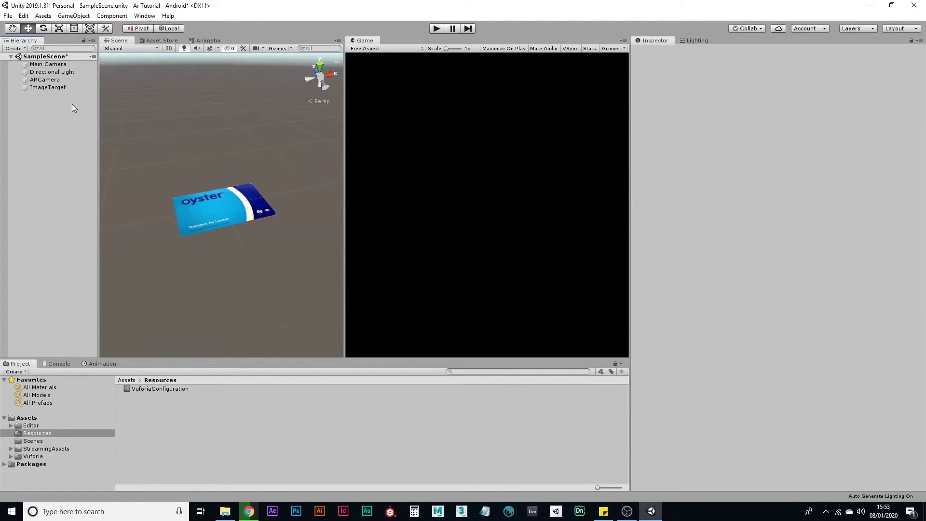
pyautogui.click(70, 86)
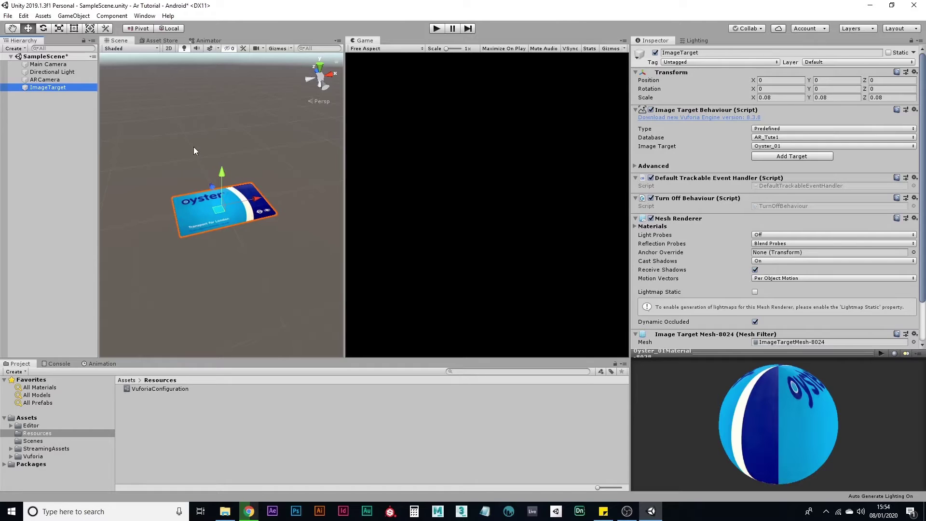
pyautogui.keyDown('alt'); pyautogui.moveTo(192, 147); pyautogui.dragTo(204, 149); pyautogui.keyUp('alt')
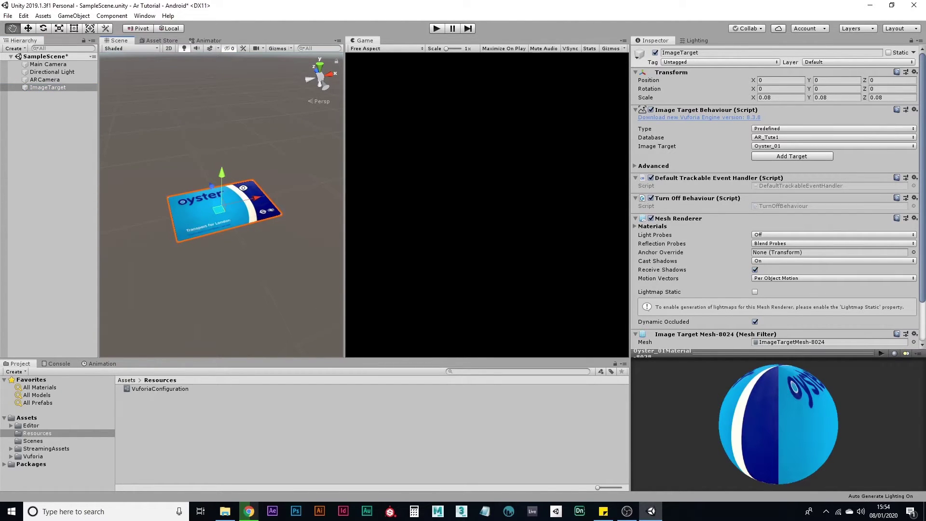
pyautogui.press('w')
pyautogui.scroll(5, 210, 254)
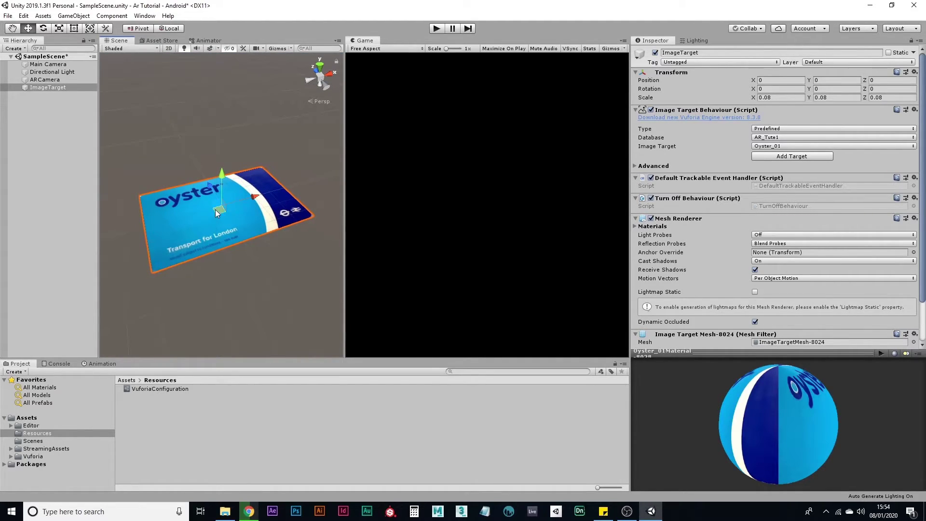
pyautogui.click(126, 382)
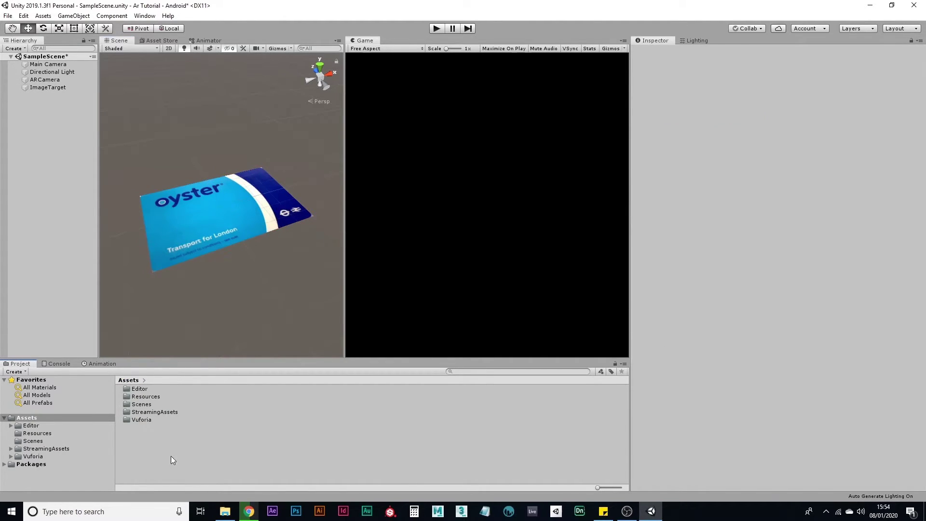
# Navigate the file browser to the Casio_SK-5 > EXP folder.
pyautogui.click(225, 512)
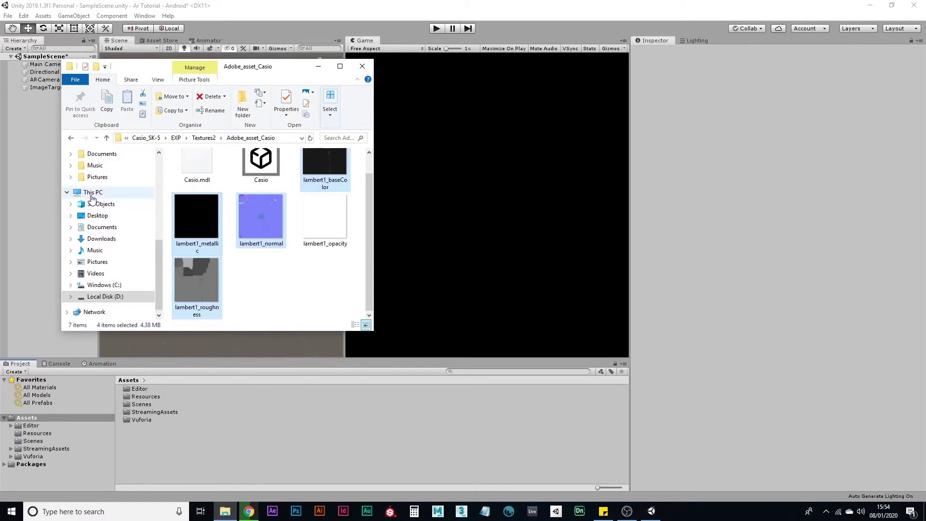
pyautogui.scroll(2, 116, 221)
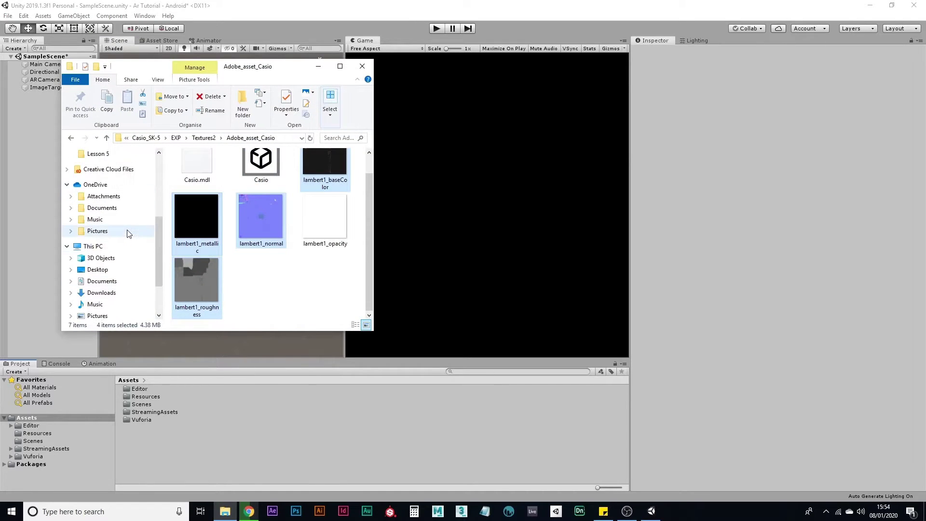
pyautogui.click(107, 138)
pyautogui.click(108, 139)
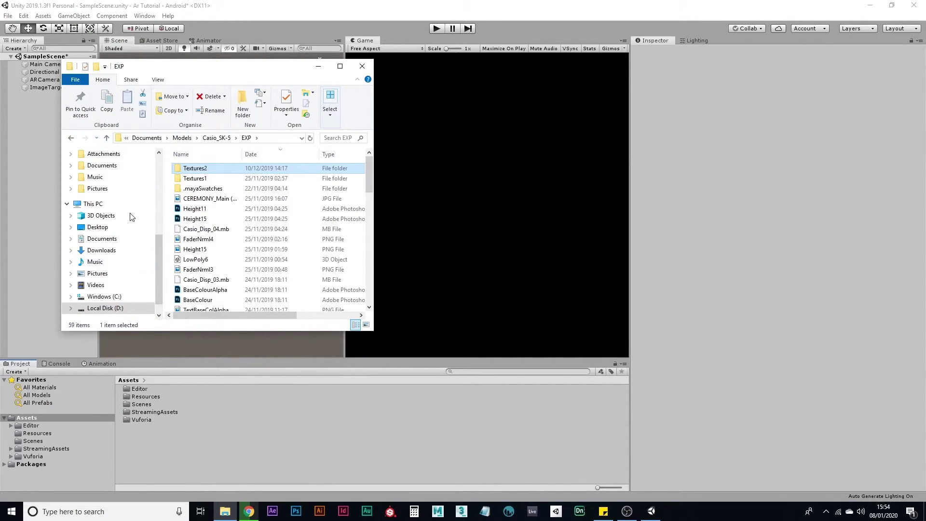
pyautogui.moveTo(183, 68); pyautogui.dragTo(195, 51)
pyautogui.moveTo(386, 315); pyautogui.dragTo(468, 409)
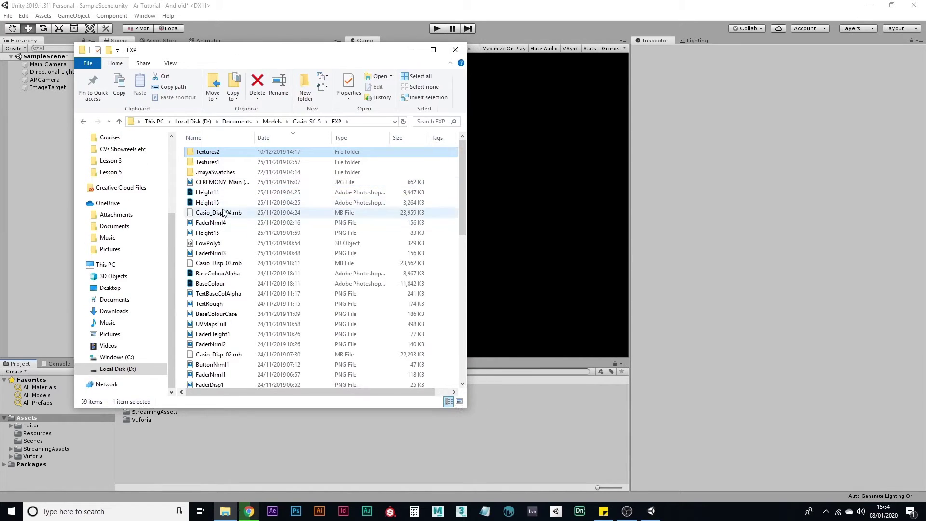
pyautogui.click(119, 121)
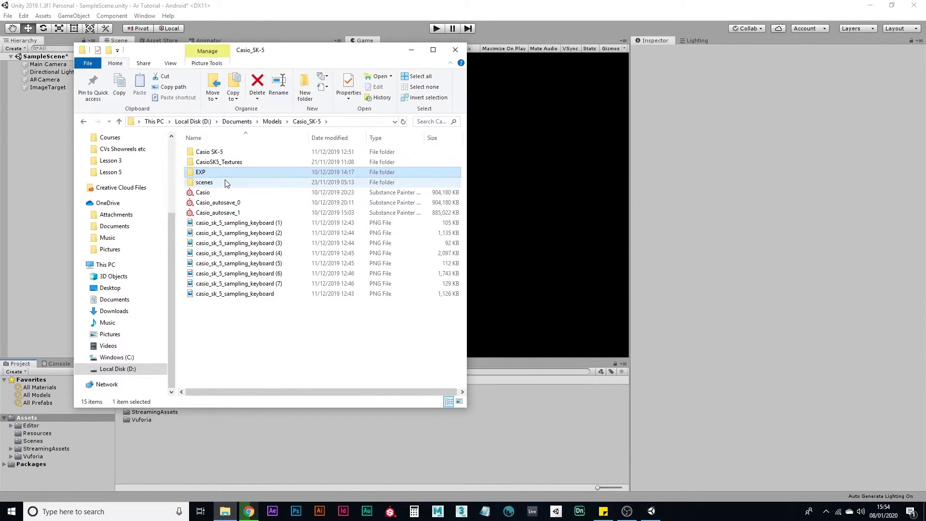
pyautogui.doubleClick(216, 174)
pyautogui.moveTo(270, 50); pyautogui.dragTo(252, 38)
pyautogui.moveTo(444, 179)
pyautogui.mouseDown()
pyautogui.moveTo(463, 343)
pyautogui.moveTo(452, 174)
pyautogui.mouseUp()
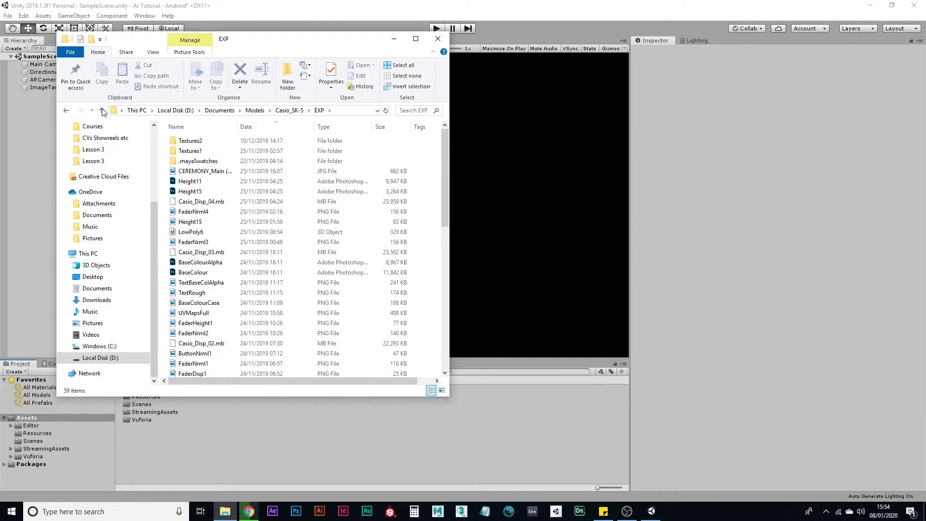
pyautogui.click(102, 110)
pyautogui.doubleClick(193, 140)
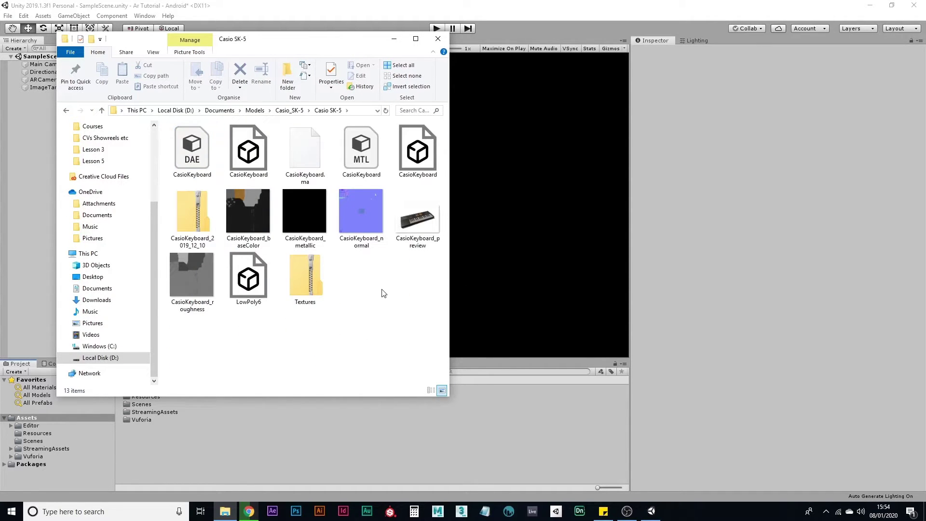
pyautogui.click(101, 110)
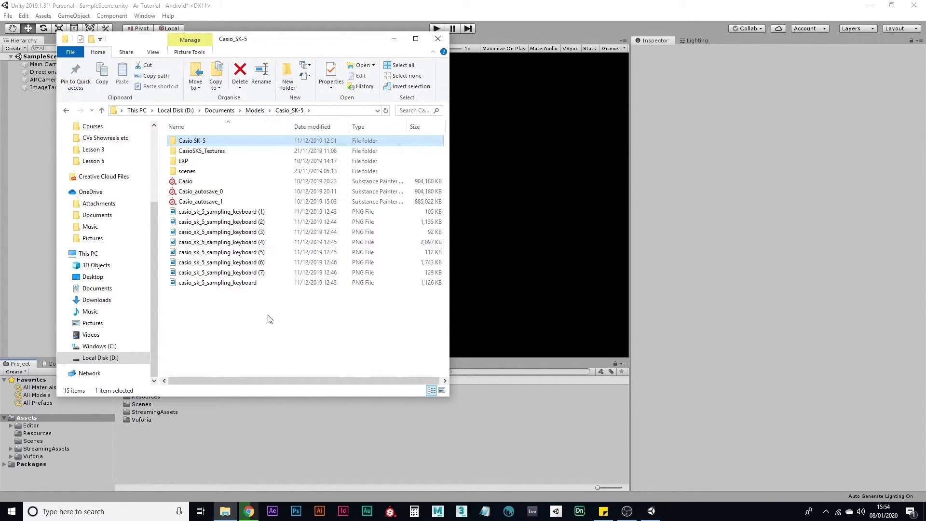
pyautogui.doubleClick(186, 162)
# Sort EXP by name and drag the LowPoly6 model into Unity's Assets.
pyautogui.scroll(-1, 270, 270)
pyautogui.scroll(1, 289, 272)
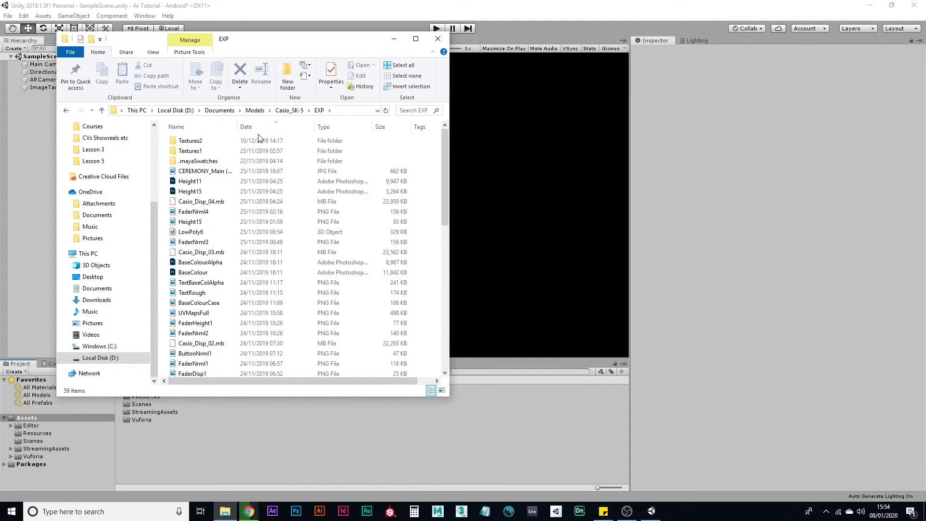
pyautogui.click(189, 127)
pyautogui.scroll(-6, 269, 269)
pyautogui.scroll(4, 269, 269)
pyautogui.scroll(-4, 269, 270)
pyautogui.moveTo(245, 296); pyautogui.dragTo(212, 445)
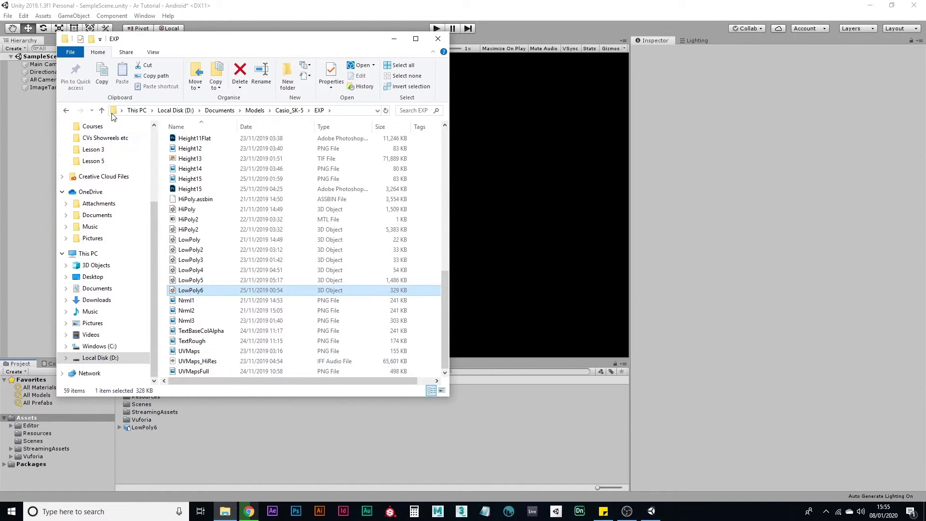
# Drag all lambert1 texture maps from Textures2 > Adobe_asset_Casio into Unity's Assets.
pyautogui.scroll(9, 236, 212)
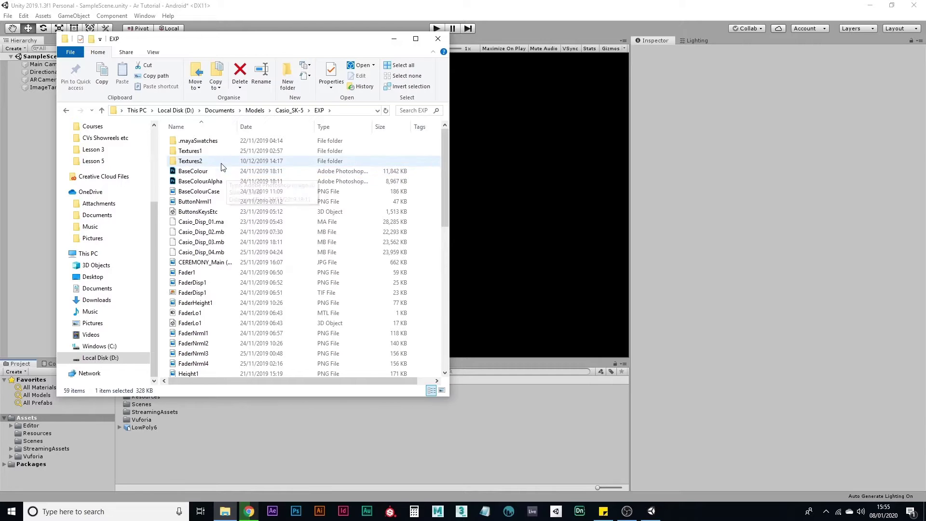
pyautogui.doubleClick(208, 160)
pyautogui.doubleClick(219, 145)
pyautogui.hotkey('alt', 'Left')
pyautogui.hotkey('alt', 'Left')
pyautogui.hotkey('alt', 'Left')
pyautogui.hotkey('alt', 'Right')
pyautogui.hotkey('alt', 'Left')
pyautogui.hotkey('alt', 'Left')
pyautogui.hotkey('alt', 'Left')
pyautogui.hotkey('alt', 'Left')
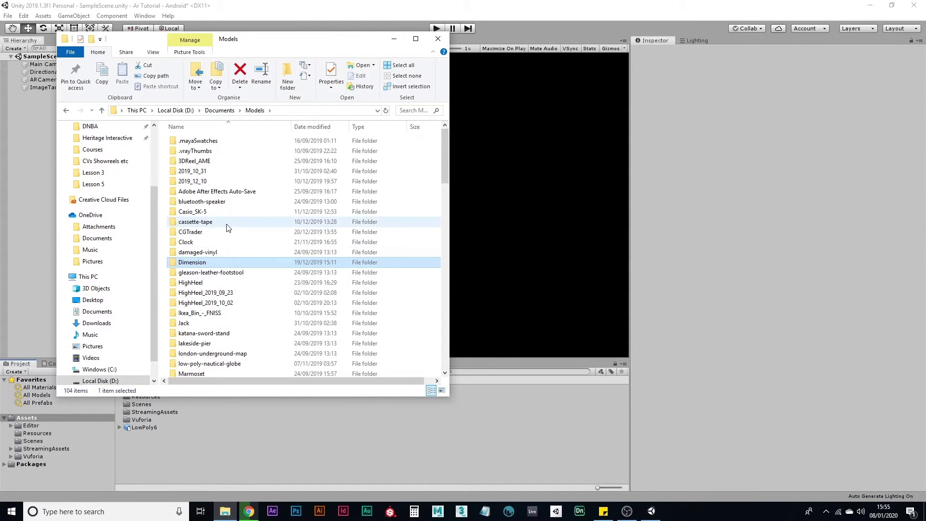
pyautogui.hotkey('alt', 'Right')
pyautogui.hotkey('alt', 'Right')
pyautogui.hotkey('alt', 'Right')
pyautogui.hotkey('alt', 'Right')
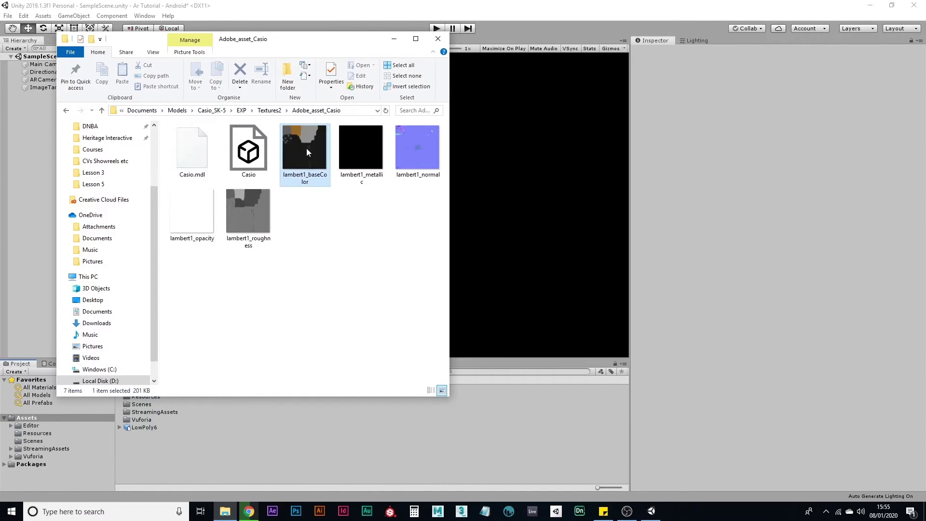
pyautogui.hotkey('alt', 'Left')
pyautogui.hotkey('ctrl', 'a')
pyautogui.moveTo(296, 166); pyautogui.dragTo(160, 434)
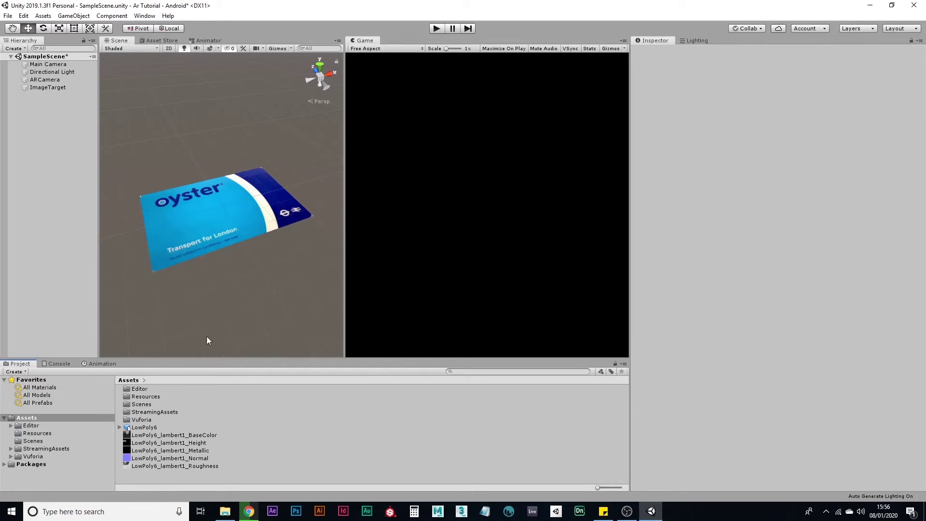
# Extract LowPoly6's embedded lambert1 material into the Assets folder.
pyautogui.click(144, 427)
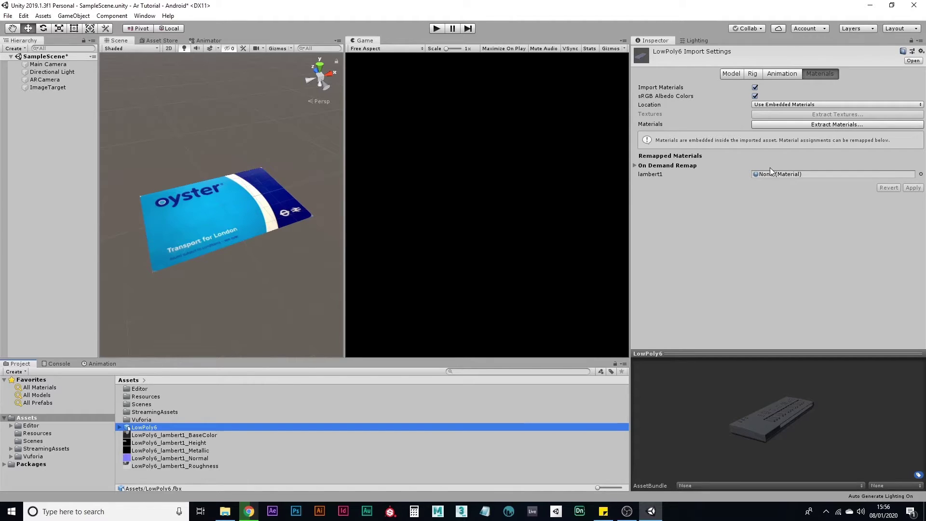
pyautogui.click(776, 125)
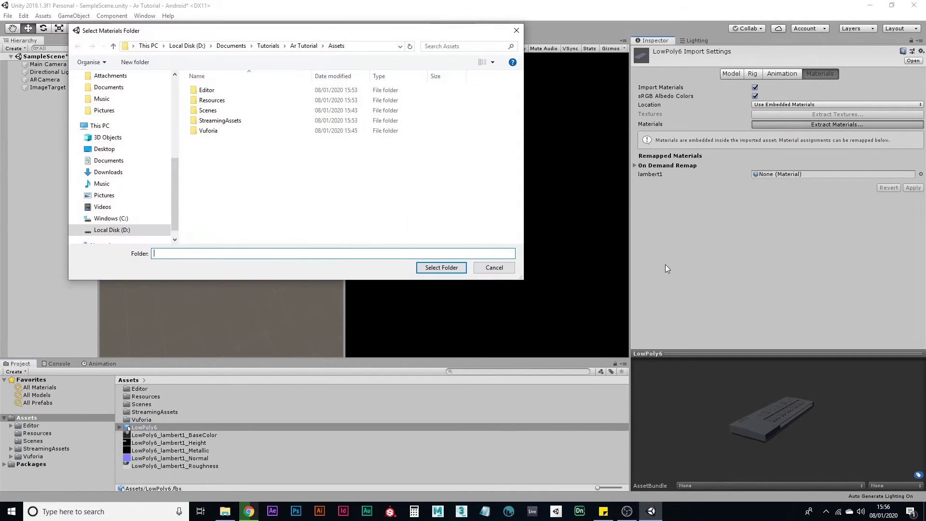
pyautogui.click(441, 267)
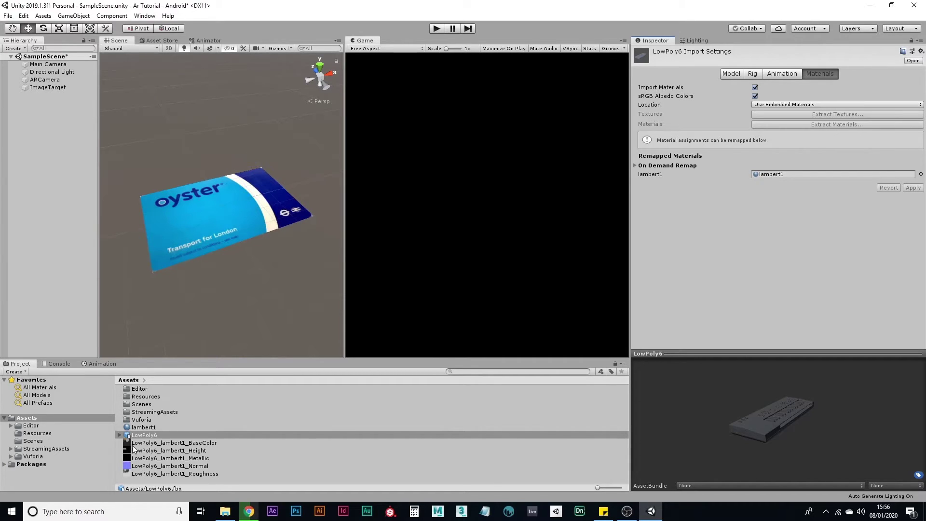
# Parent LowPoly6 under ImageTarget and roughly position it on the card in orthographic back view.
pyautogui.moveTo(142, 439); pyautogui.dragTo(53, 89)
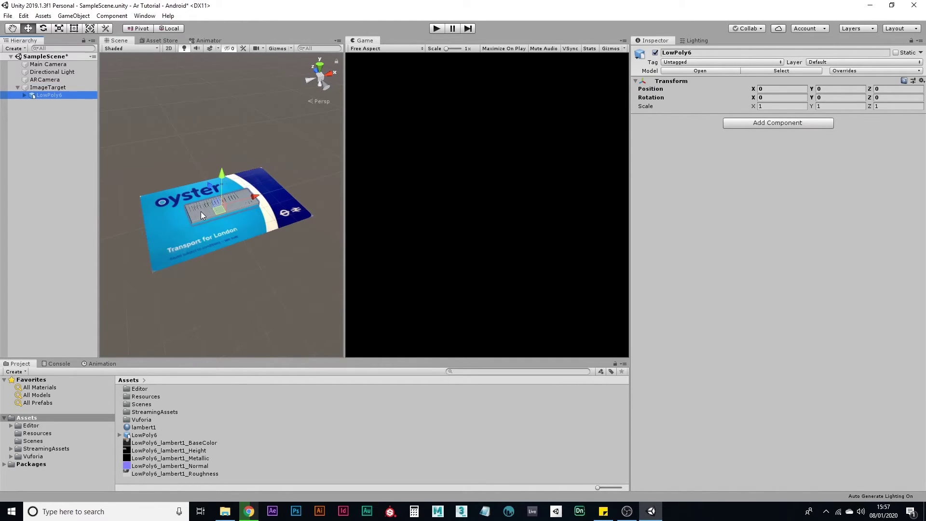
pyautogui.scroll(3, 250, 198)
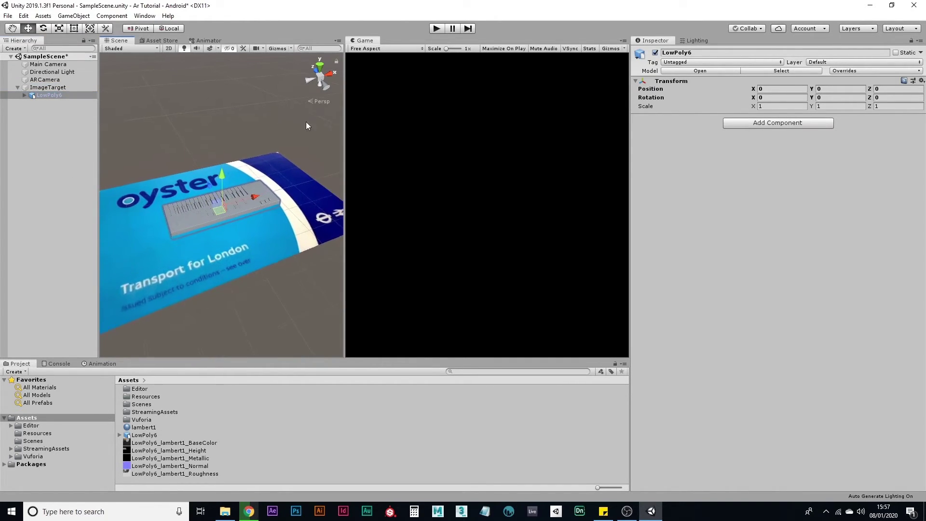
pyautogui.click(325, 88)
pyautogui.click(321, 100)
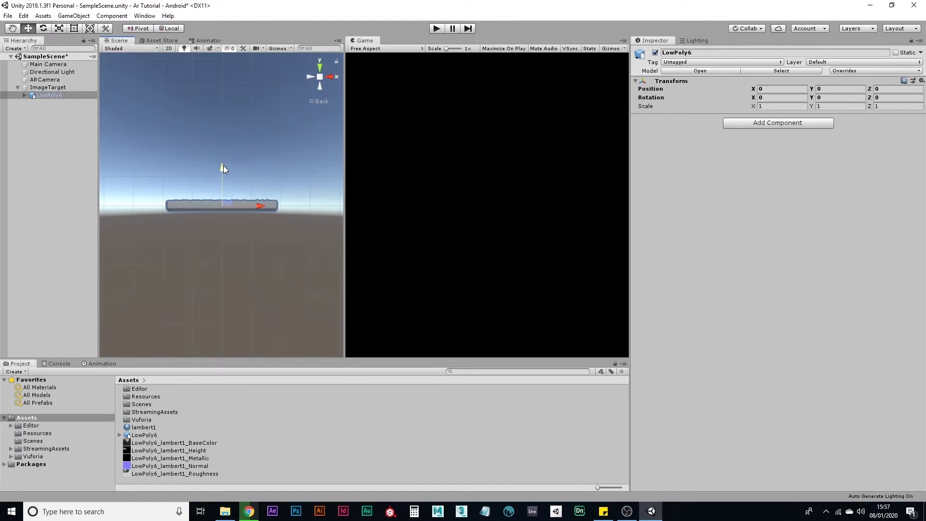
pyautogui.moveTo(224, 166); pyautogui.dragTo(226, 159)
pyautogui.scroll(5, 227, 157)
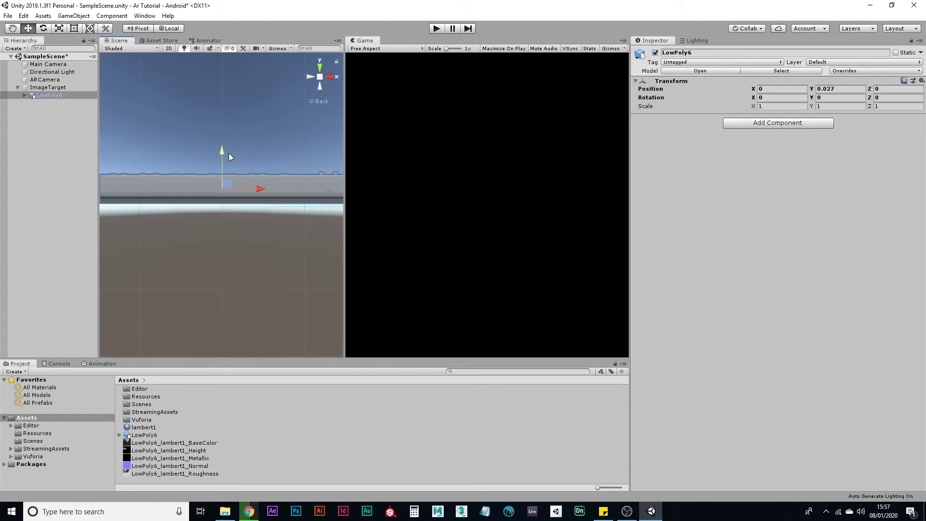
pyautogui.moveTo(222, 152); pyautogui.dragTo(364, 182)
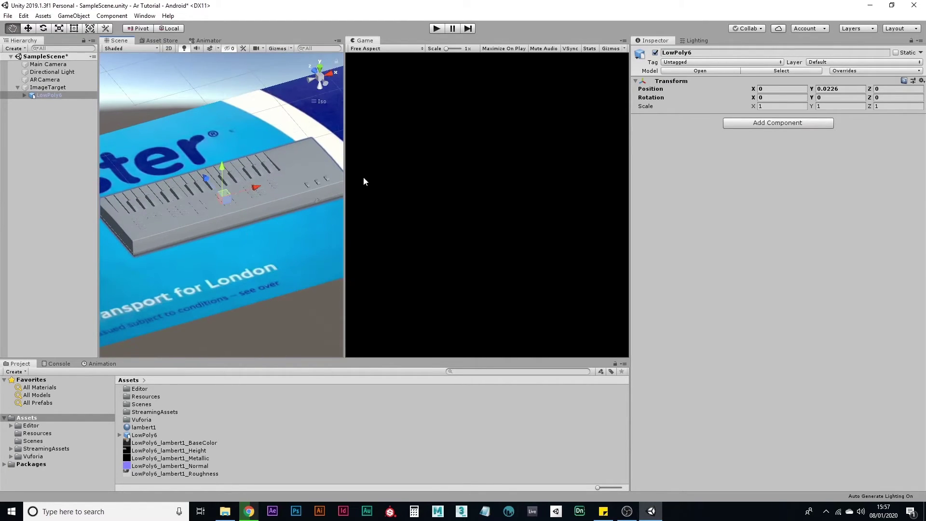
pyautogui.click(320, 101)
pyautogui.scroll(2, 237, 204)
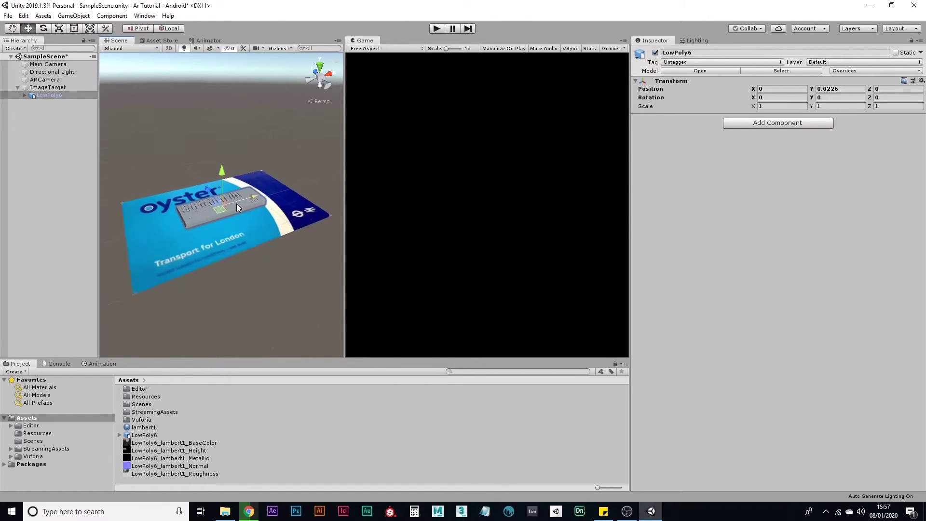
pyautogui.scroll(2, 237, 204)
# Rotate LowPoly6 180° on Y, scale it to 1.7532 and lower it to Y 0.04.
pyautogui.click(826, 98)
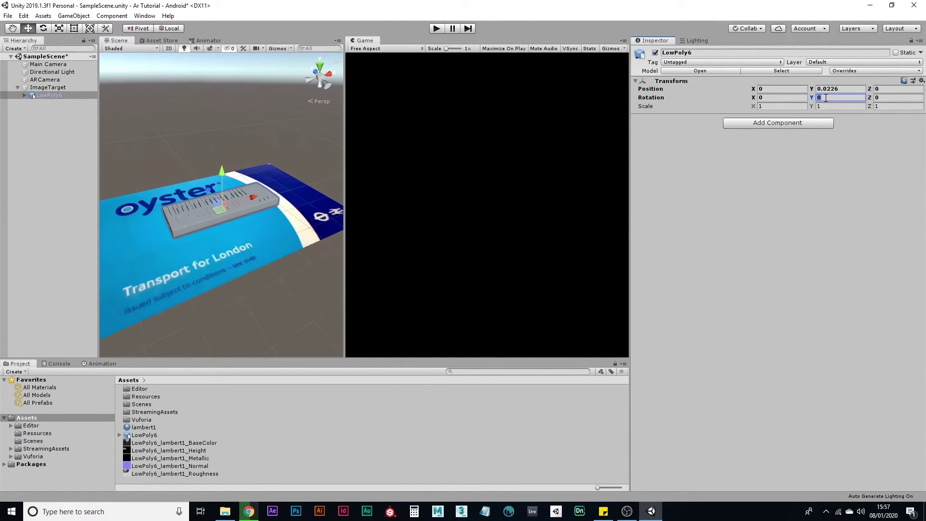
pyautogui.write('180')
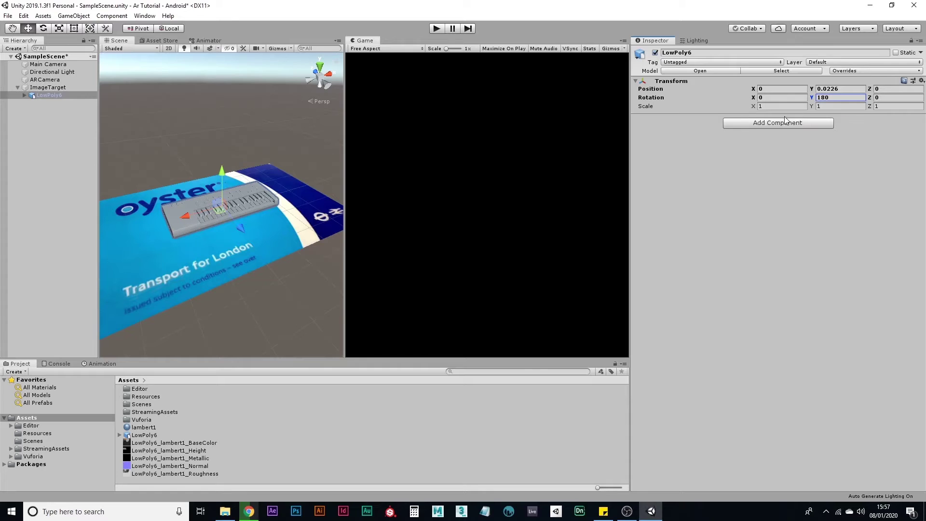
pyautogui.write('r')
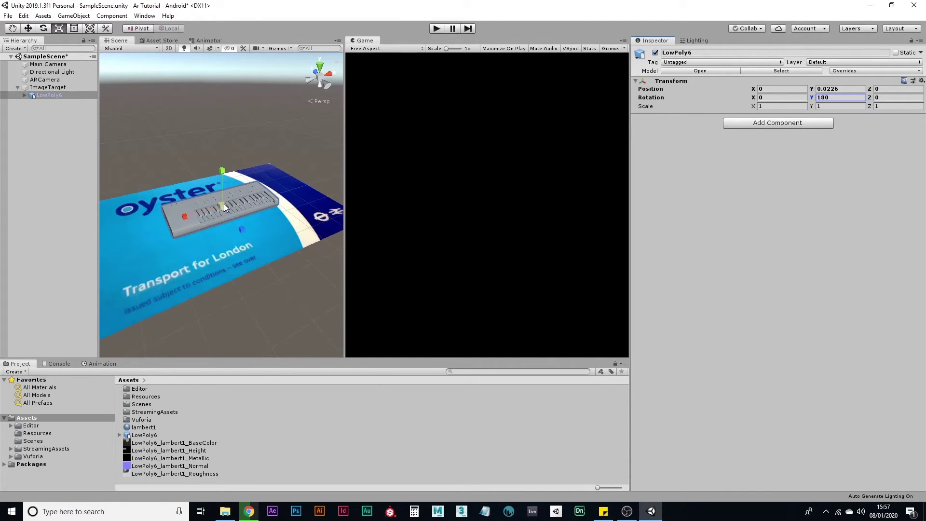
pyautogui.moveTo(224, 204); pyautogui.dragTo(260, 204)
pyautogui.keyDown('alt'); pyautogui.moveTo(260, 203); pyautogui.dragTo(223, 164); pyautogui.keyUp('alt')
pyautogui.press('w')
pyautogui.click(309, 75)
pyautogui.click(329, 79)
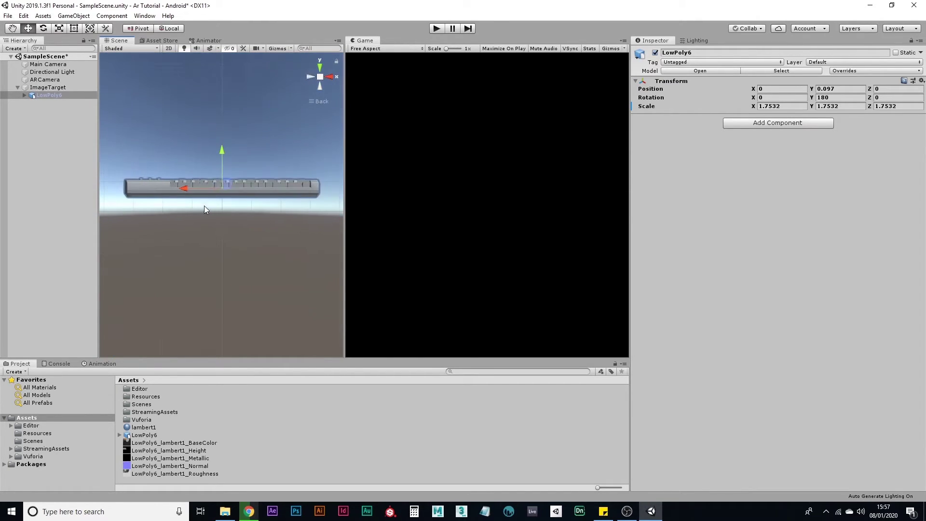
pyautogui.moveTo(219, 149); pyautogui.dragTo(202, 260)
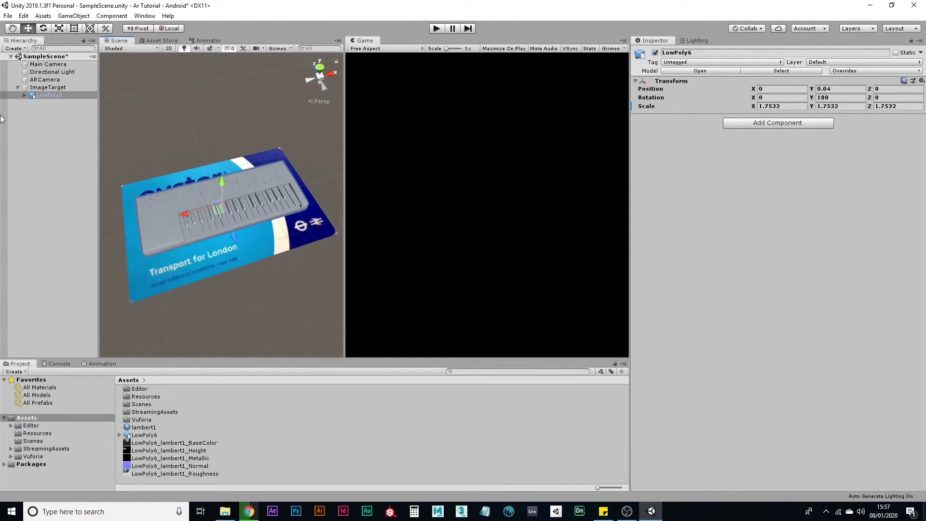
# Expand the LowPoly6 keyboard model in the Hierarchy and select its ButtonsLo1 part.
pyautogui.click(25, 96)
pyautogui.click(58, 142)
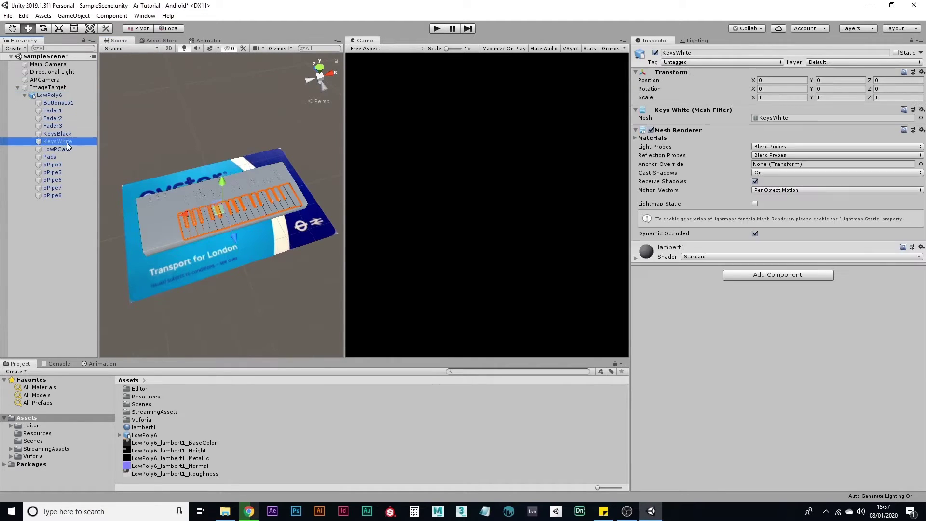
pyautogui.press('Up')
pyautogui.press('Up')
pyautogui.press('Up')
pyautogui.press('Up')
pyautogui.press('Up')
pyautogui.press('Up')
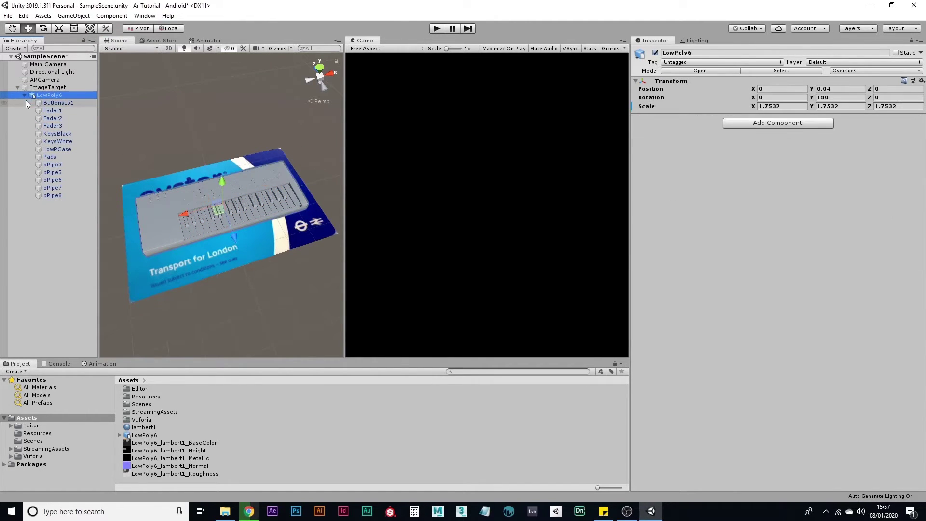
pyautogui.click(24, 95)
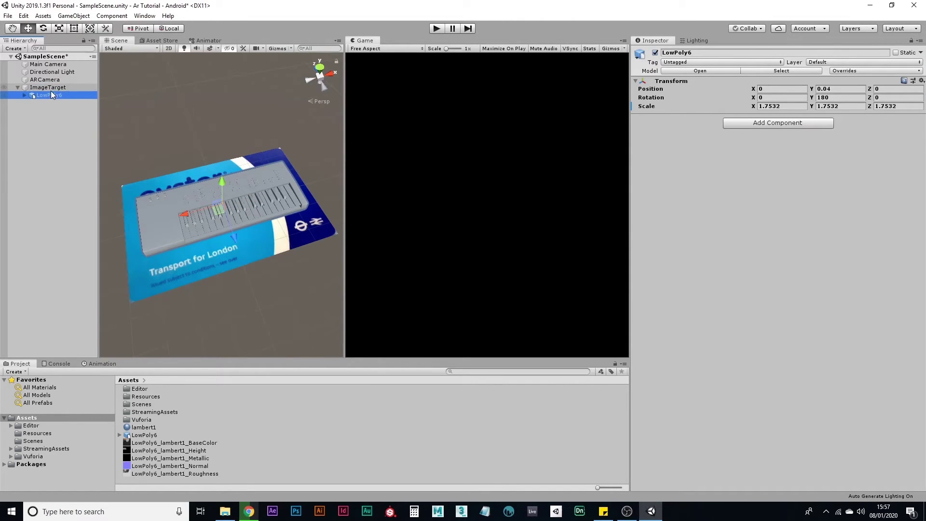
pyautogui.click(51, 90)
pyautogui.click(53, 95)
pyautogui.click(24, 95)
pyautogui.click(57, 103)
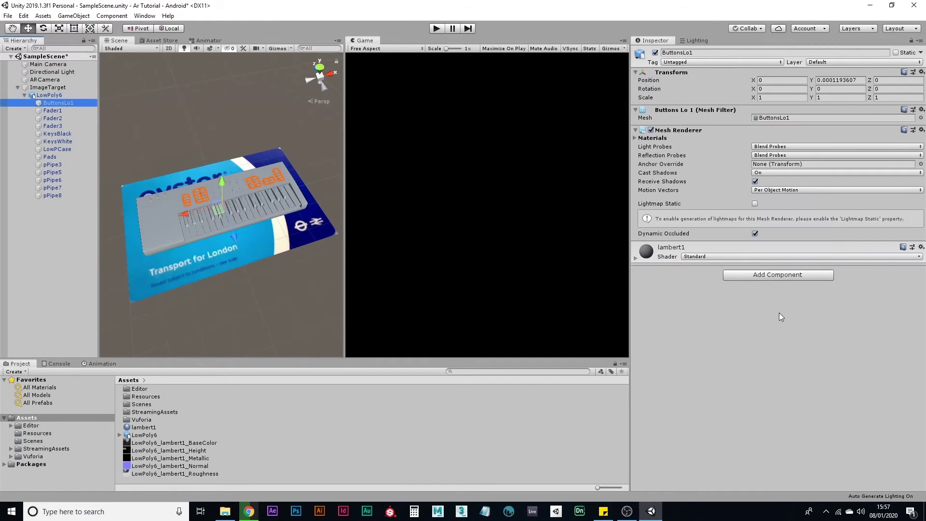
# In lambert1, assign the BaseColor texture to Albedo and the Height texture to Height Map.
pyautogui.click(641, 259)
pyautogui.scroll(-3, 642, 260)
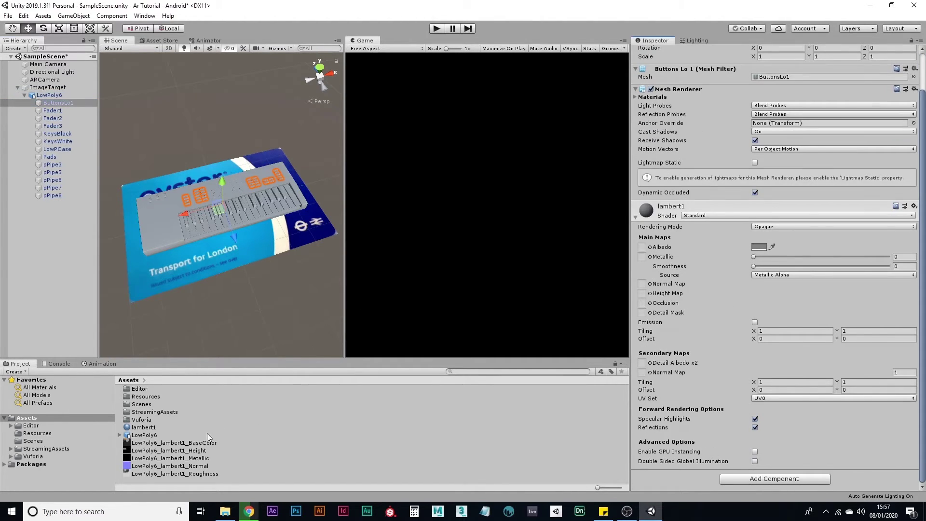
pyautogui.moveTo(530, 352); pyautogui.dragTo(642, 247)
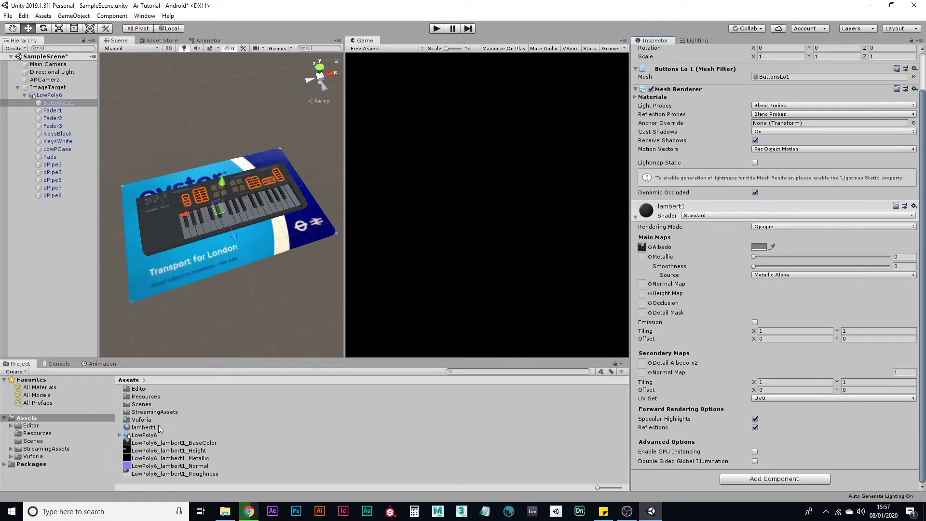
pyautogui.moveTo(176, 454)
pyautogui.mouseDown()
pyautogui.moveTo(399, 463)
pyautogui.moveTo(642, 293)
pyautogui.mouseUp()
# Use the Autodesk Interactive shader with Roughness, Normal (Fix Now) and Metallic textures.
pyautogui.click(712, 215)
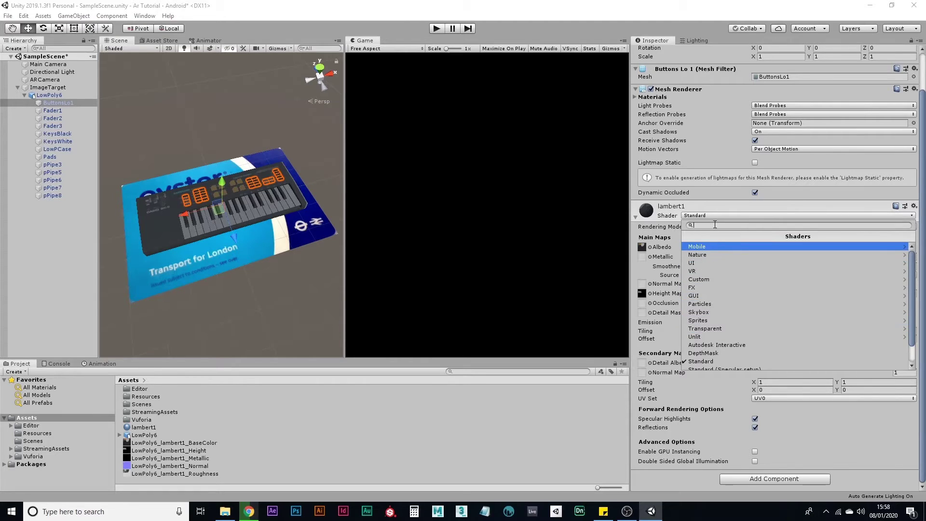
pyautogui.click(728, 346)
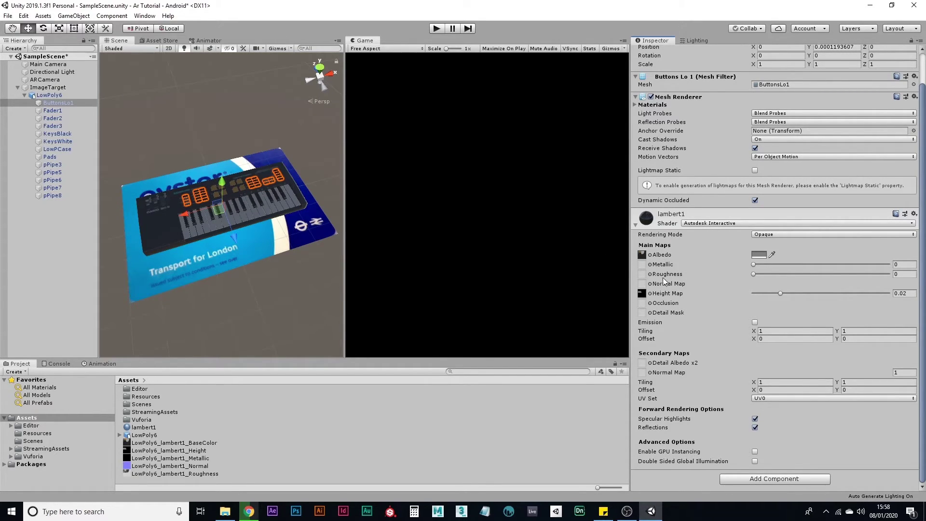
pyautogui.moveTo(196, 475); pyautogui.dragTo(642, 274)
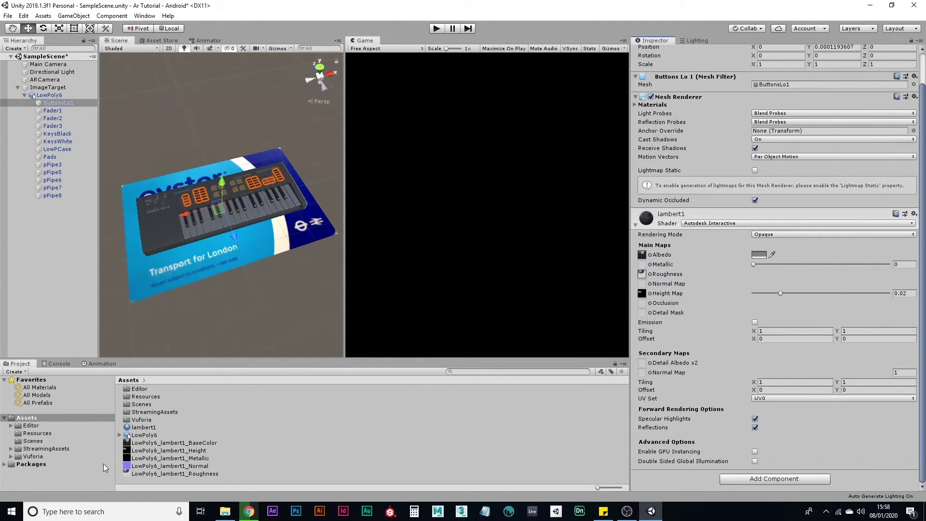
pyautogui.moveTo(194, 466); pyautogui.dragTo(644, 284)
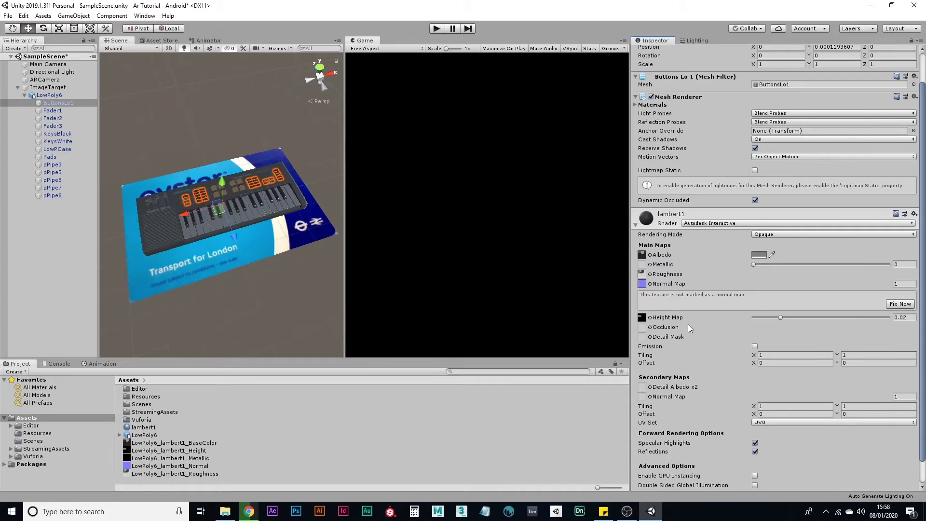
pyautogui.click(909, 304)
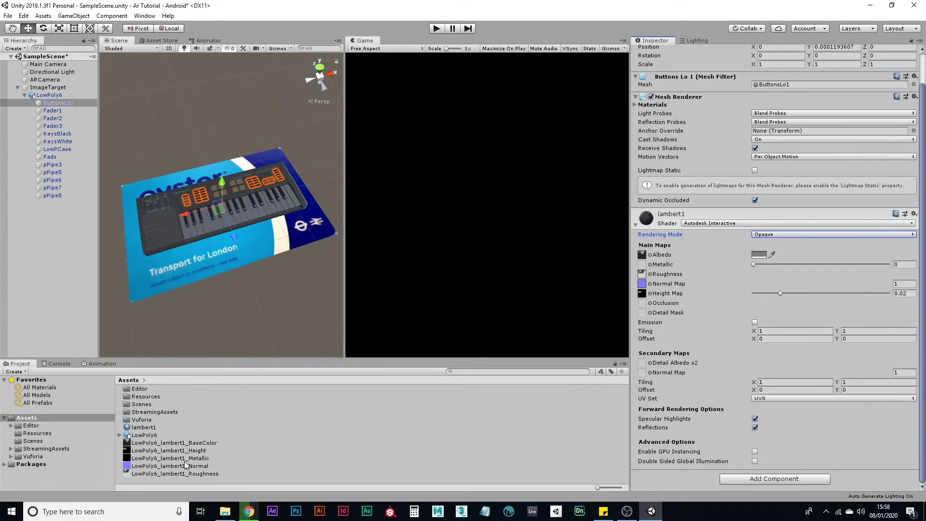
pyautogui.moveTo(185, 460); pyautogui.dragTo(642, 265)
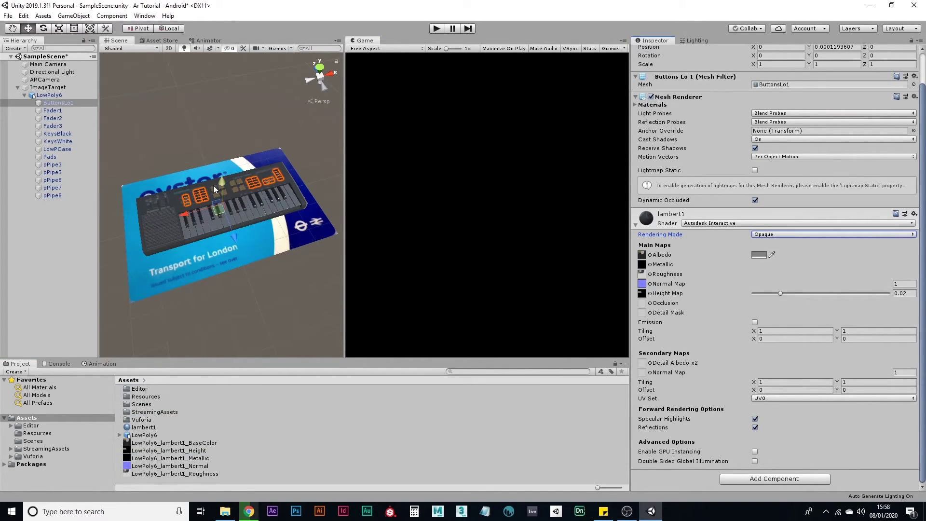
# Zoom and orbit the Scene view to inspect the textured keyboard.
pyautogui.scroll(5, 212, 190)
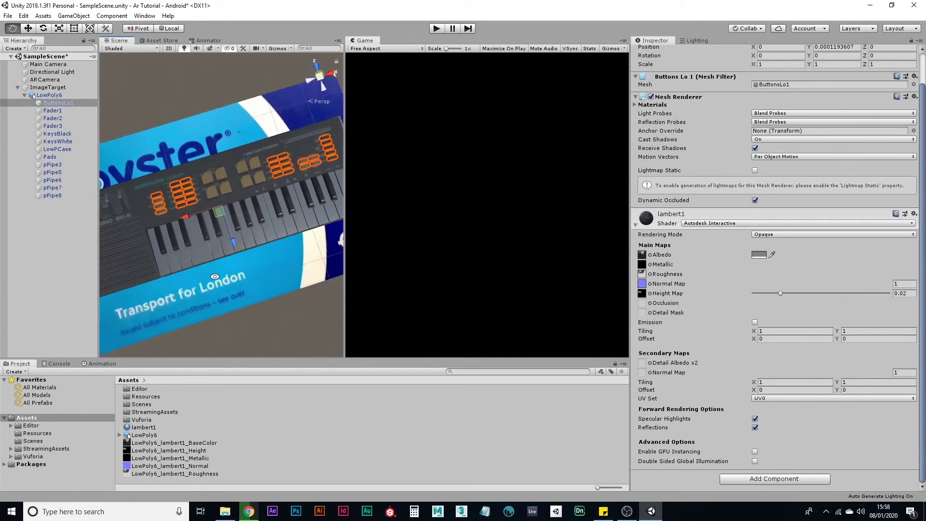
pyautogui.keyDown('alt'); pyautogui.moveTo(213, 222); pyautogui.dragTo(230, 232); pyautogui.keyUp('alt')
pyautogui.click(176, 120)
pyautogui.keyDown('alt'); pyautogui.moveTo(175, 120); pyautogui.dragTo(227, 196); pyautogui.keyUp('alt')
# Duplicate the Directional Light with Ctrl+D to create Directional Light (1), and frame it.
pyautogui.click(48, 71)
pyautogui.hotkey('ctrl', 'd')
pyautogui.doubleClick(48, 71)
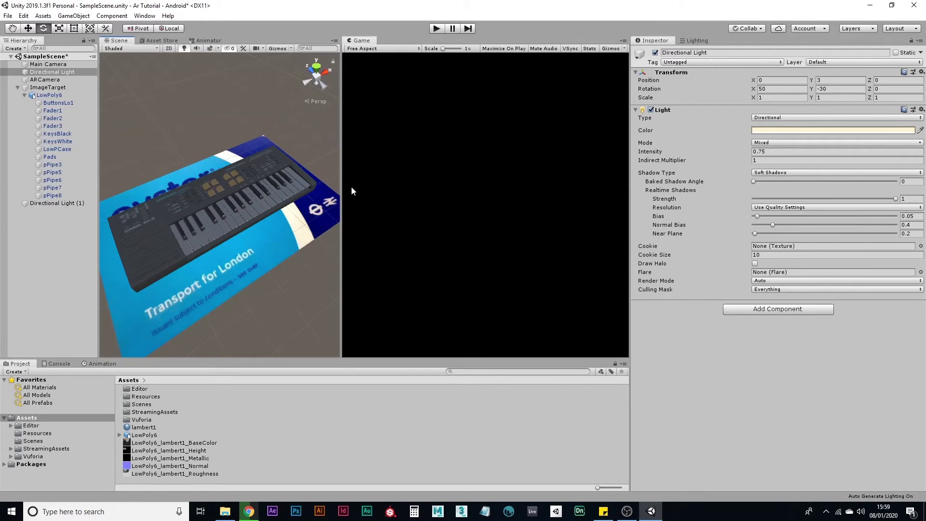
# Open File > Build Settings and add the currently open scene to the build list.
pyautogui.click(8, 15)
pyautogui.click(56, 106)
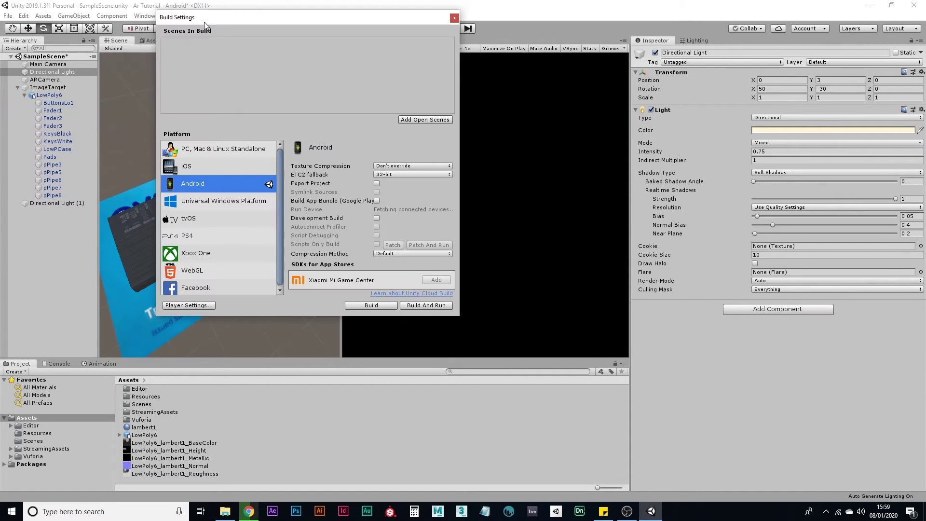
pyautogui.click(414, 128)
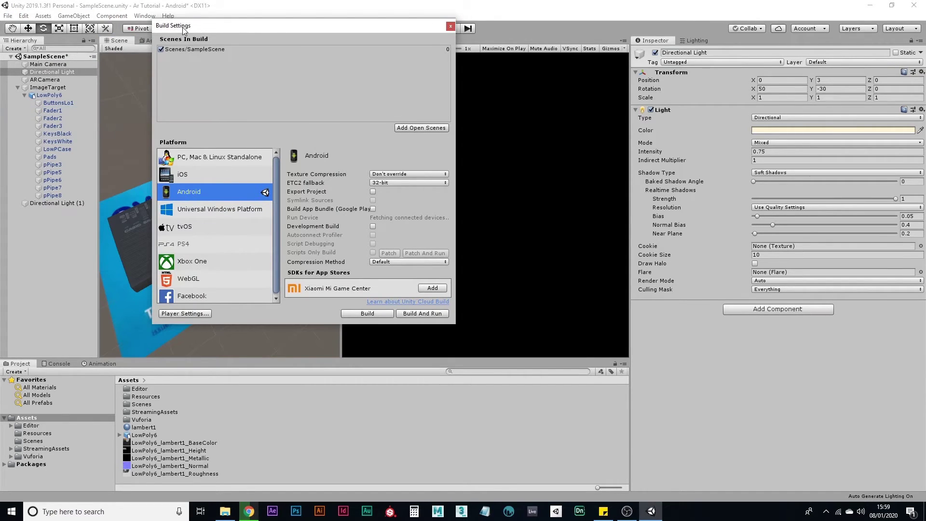
pyautogui.moveTo(183, 30); pyautogui.dragTo(305, 66)
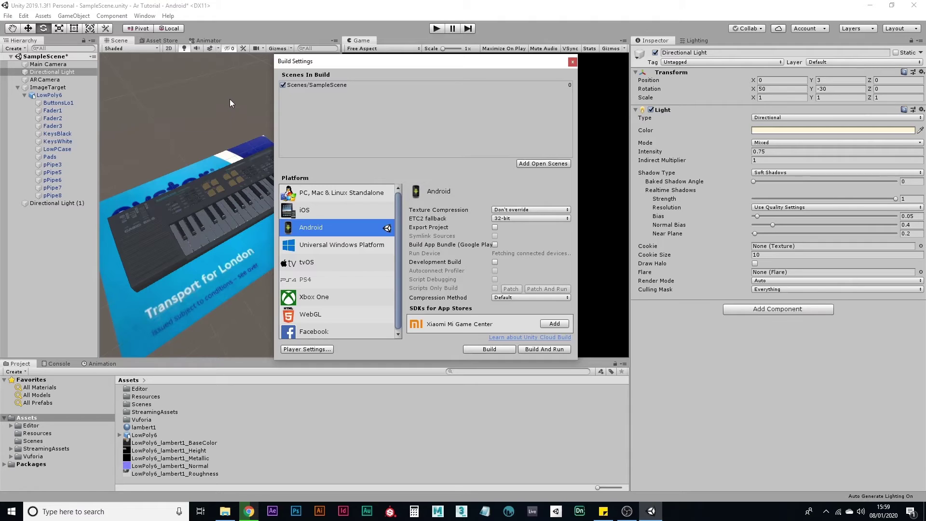
# Save the scene under the new name ARTute.
pyautogui.hotkey('ctrl', 'shift', 's')
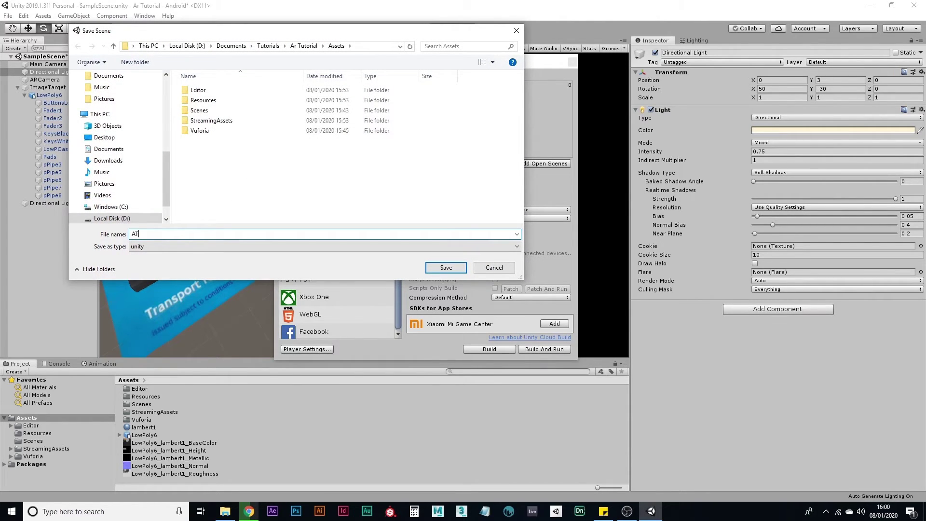
pyautogui.write('RTute')
pyautogui.click(445, 272)
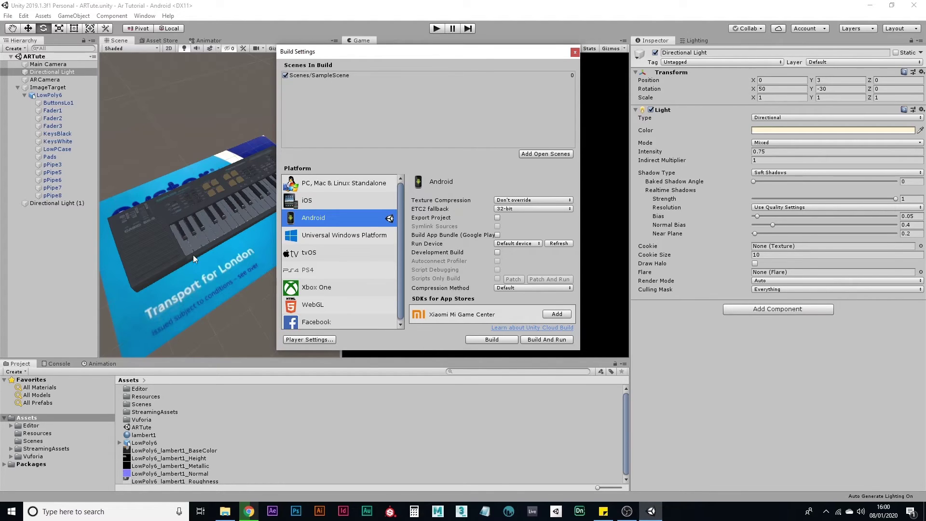
# Add ARTute to Scenes In Build and delete the old SampleScene entry.
pyautogui.click(545, 155)
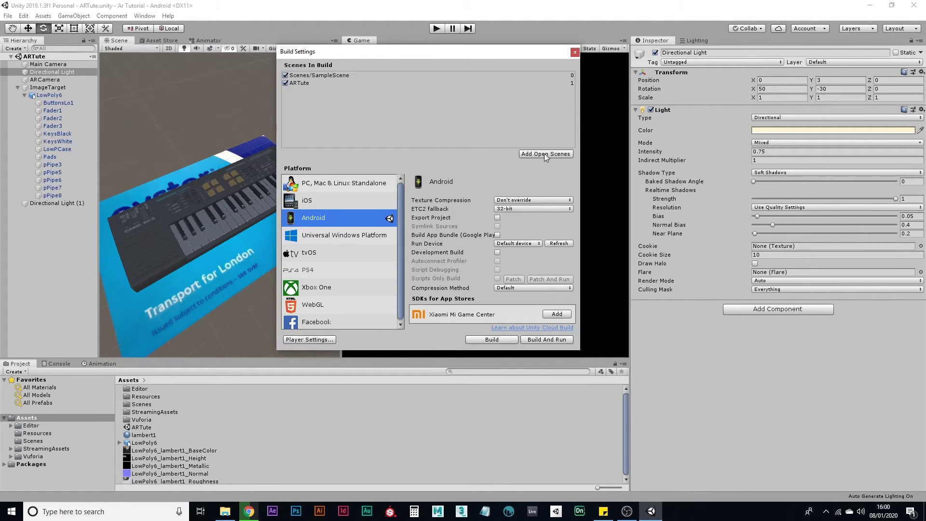
pyautogui.click(304, 75)
pyautogui.press('Delete')
pyautogui.moveTo(373, 56); pyautogui.dragTo(341, 98)
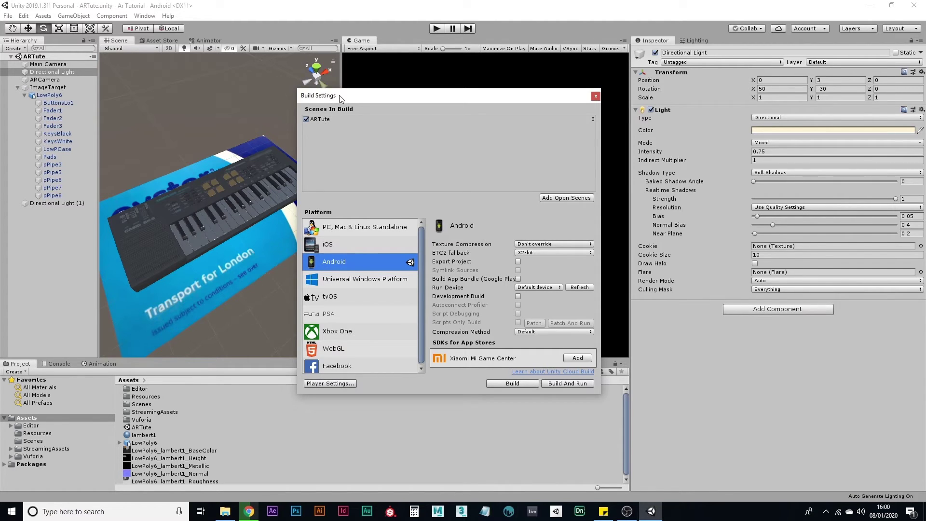
pyautogui.moveTo(340, 96); pyautogui.dragTo(271, 57)
# Build the Android app, saving it as ARTute in the Ar Tutorial folder.
pyautogui.click(454, 344)
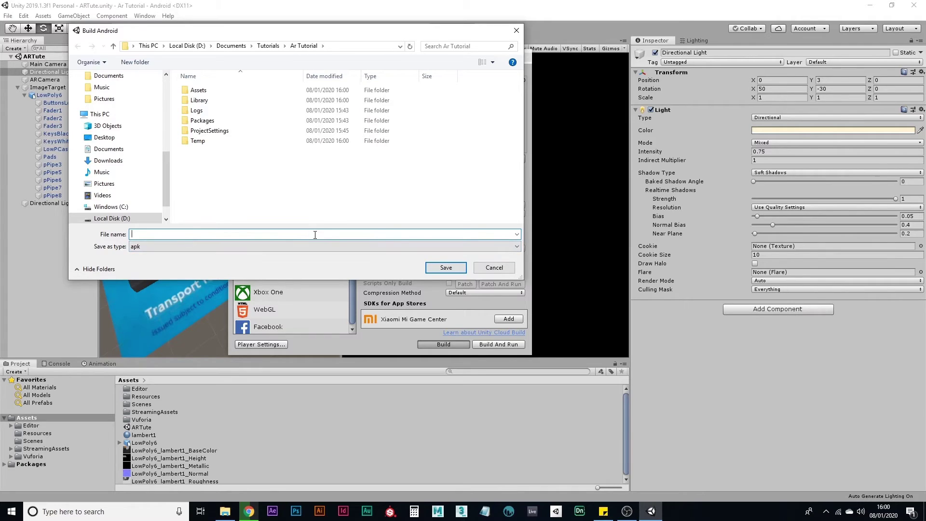
pyautogui.write('ARTute')
pyautogui.click(439, 271)
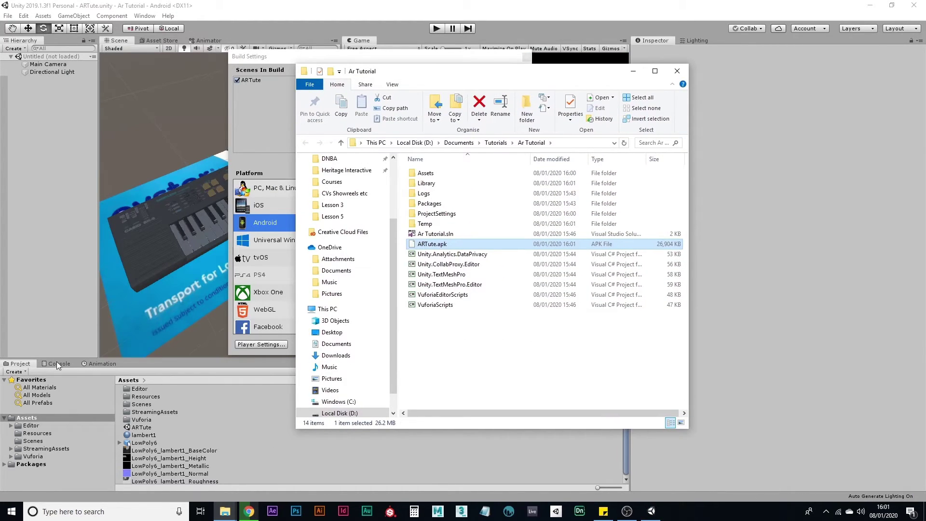
# Check the Console output after the ARTute build finishes.
pyautogui.click(57, 363)
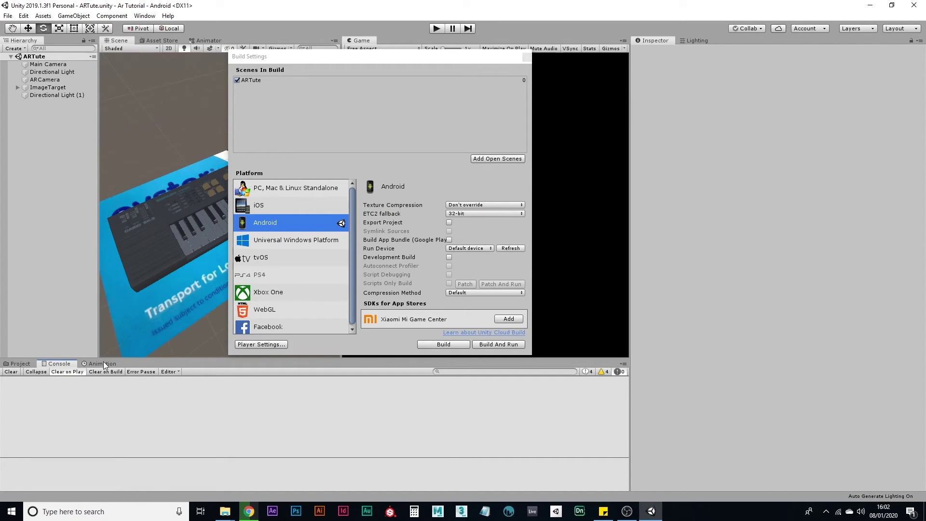
pyautogui.click(103, 365)
pyautogui.click(51, 364)
pyautogui.click(20, 364)
pyautogui.click(57, 364)
# Search Google for 'vuforia forum' in a new browser tab.
pyautogui.moveTo(249, 511)
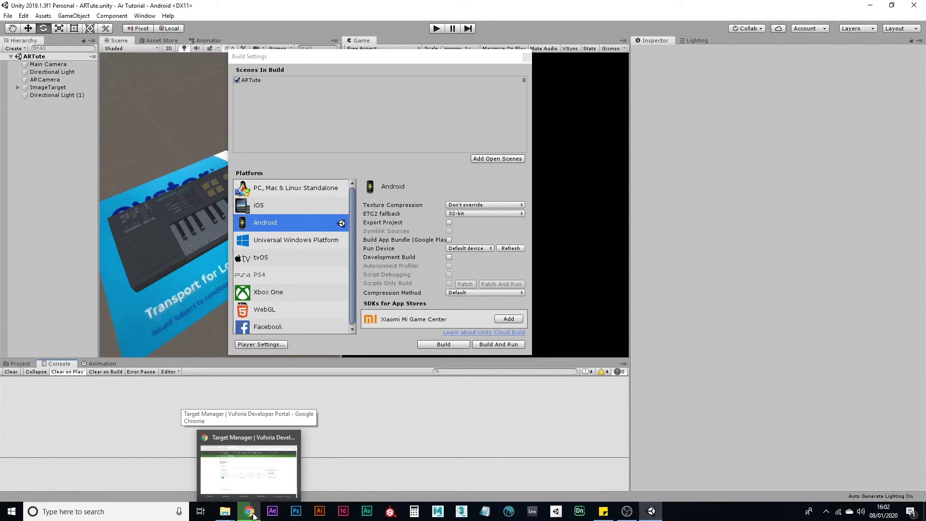
pyautogui.click(269, 470)
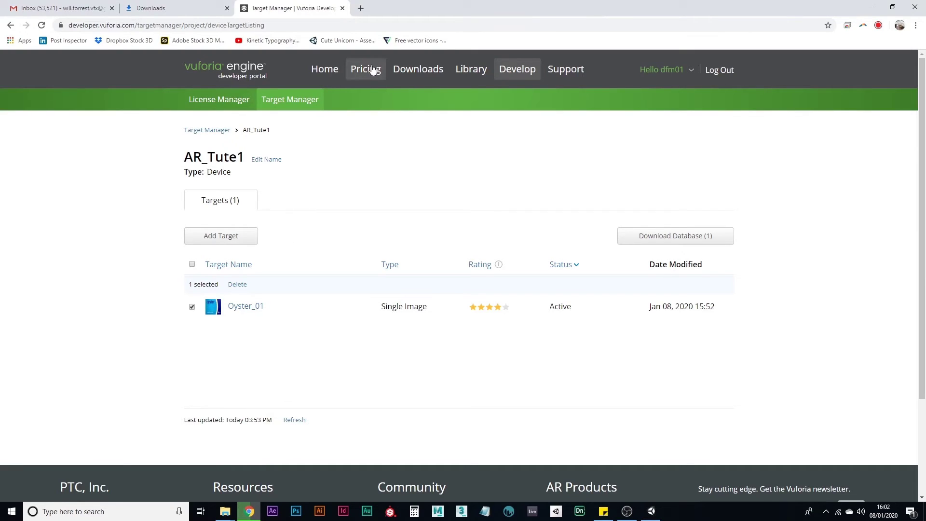
pyautogui.click(361, 8)
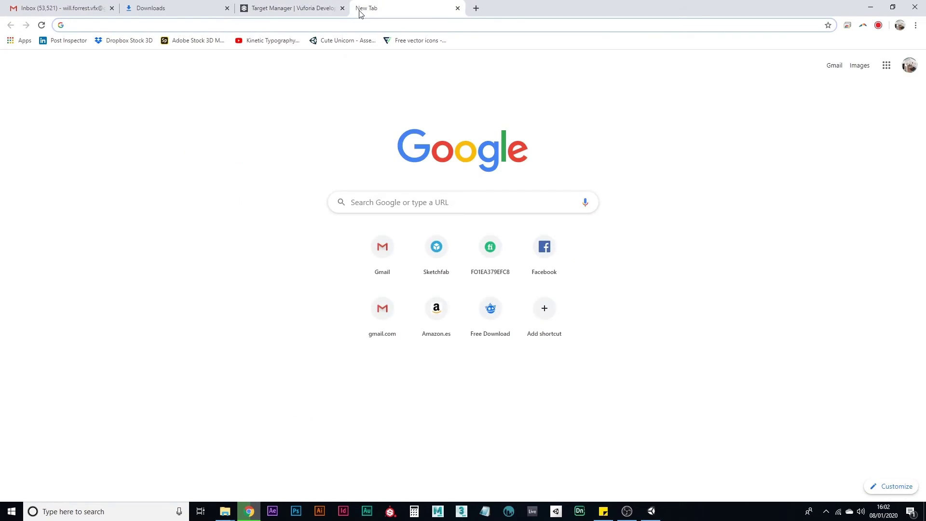
pyautogui.write('vufri')
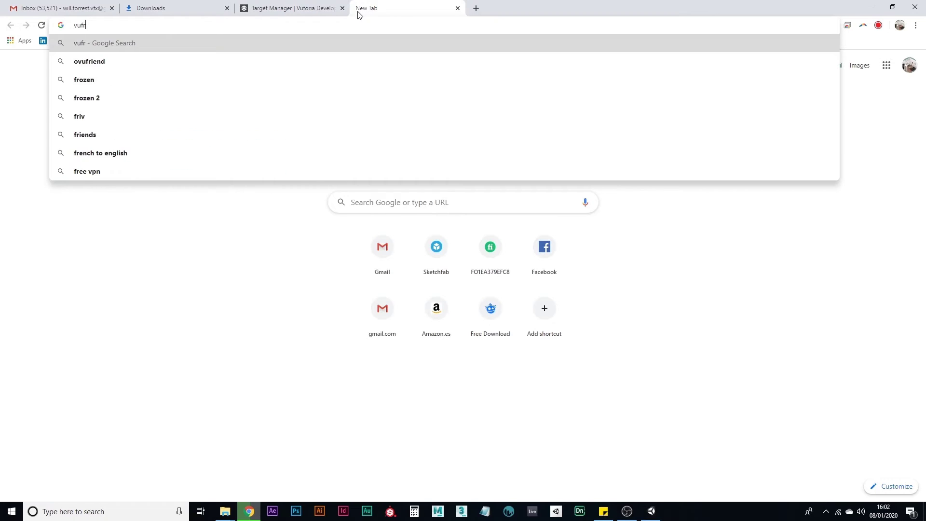
pyautogui.press('BackSpace')
pyautogui.press('BackSpace')
pyautogui.write('or')
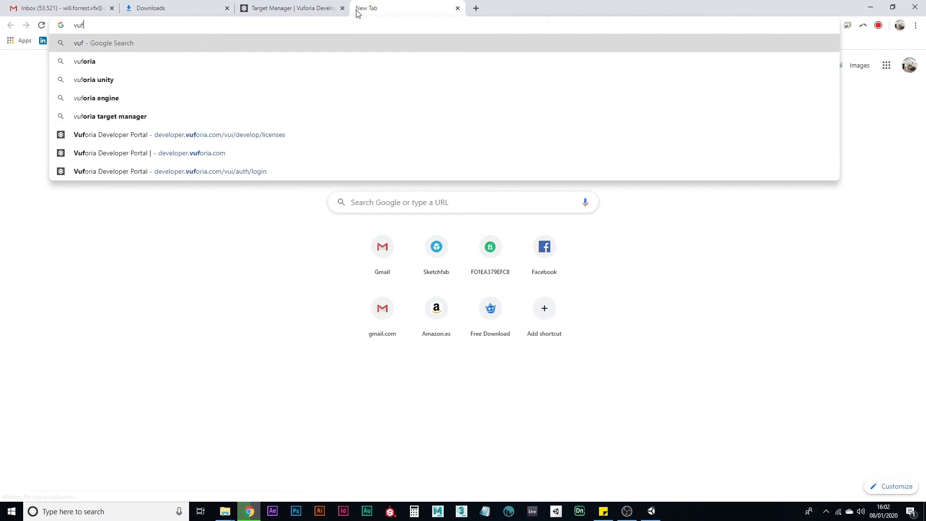
pyautogui.write('ia')
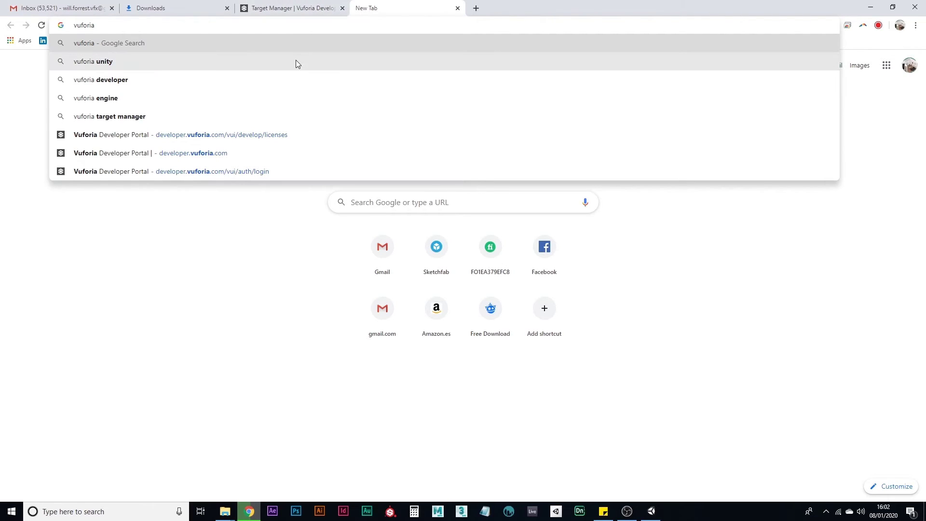
pyautogui.write(' forum')
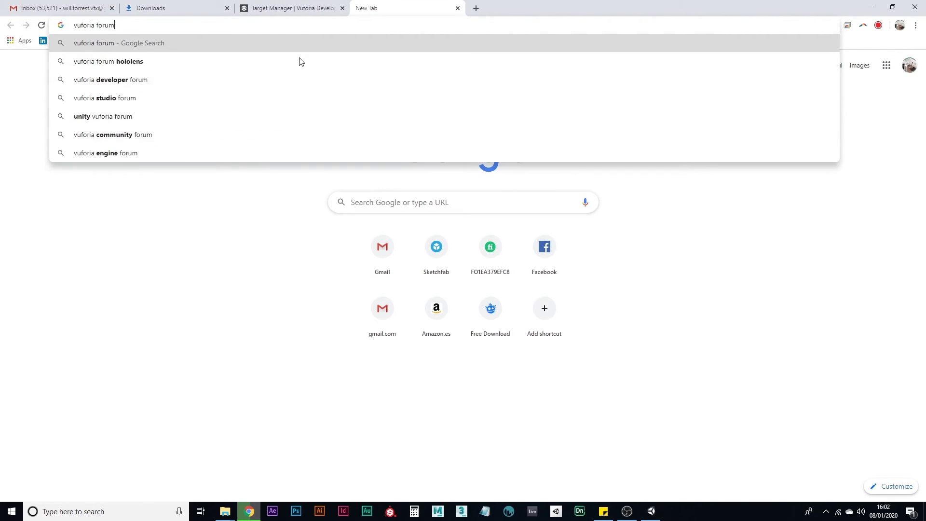
pyautogui.press('Return')
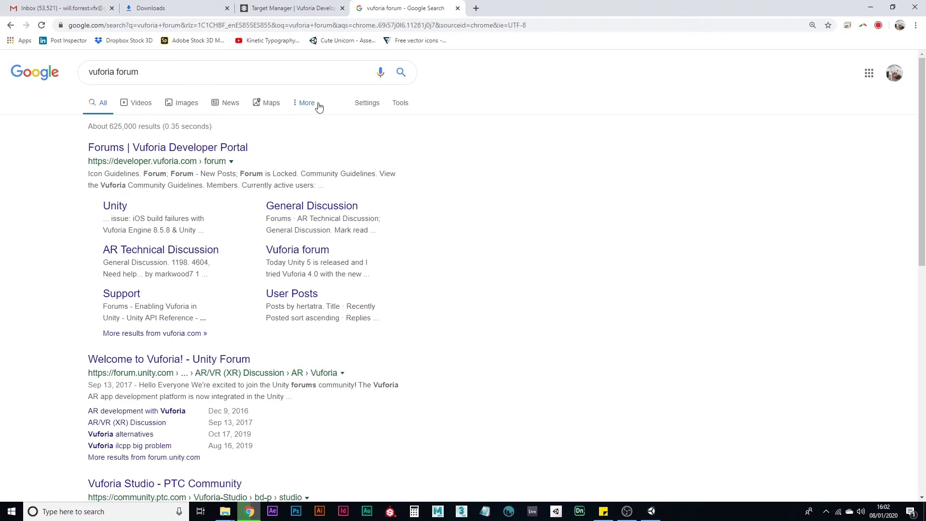
# Open the Forums | Vuforia Developer Portal result and its Android discussion forum.
pyautogui.click(211, 150)
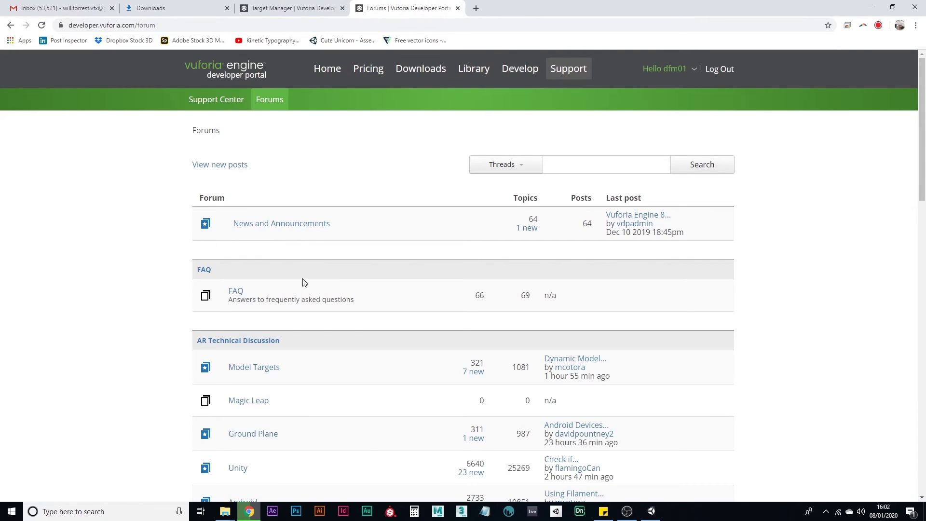
pyautogui.scroll(-4, 374, 225)
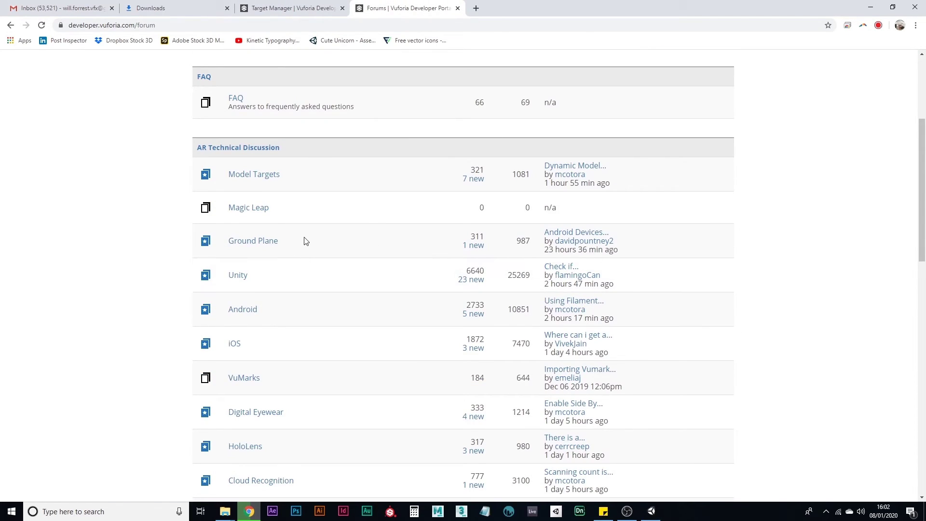
pyautogui.scroll(-4, 307, 240)
pyautogui.scroll(3, 310, 242)
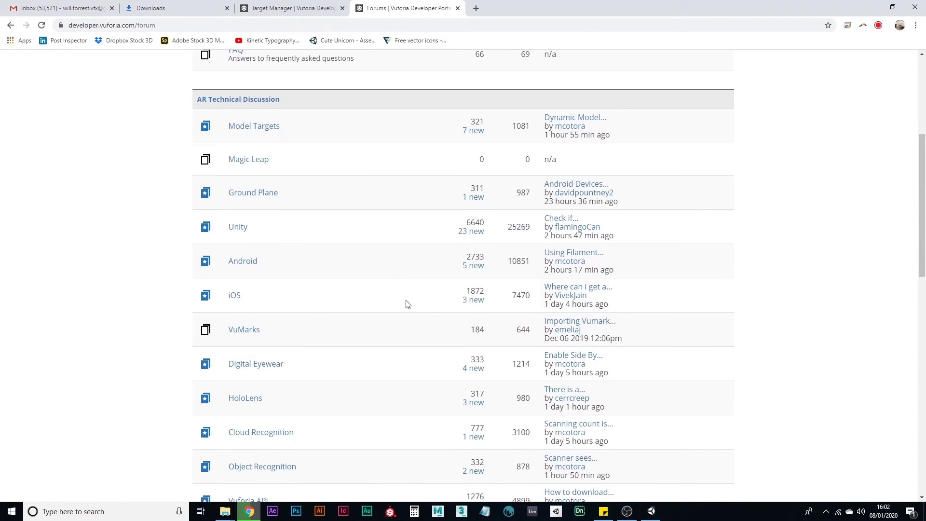
pyautogui.click(244, 262)
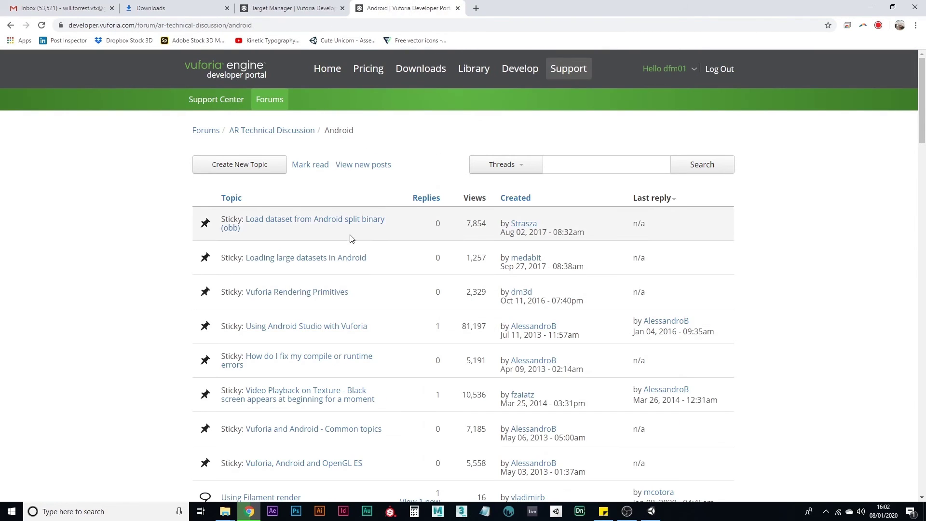
# Glance at the Target Manager and AR_Tute1 database tabs, then move the browser aside to reveal Unity.
pyautogui.click(270, 8)
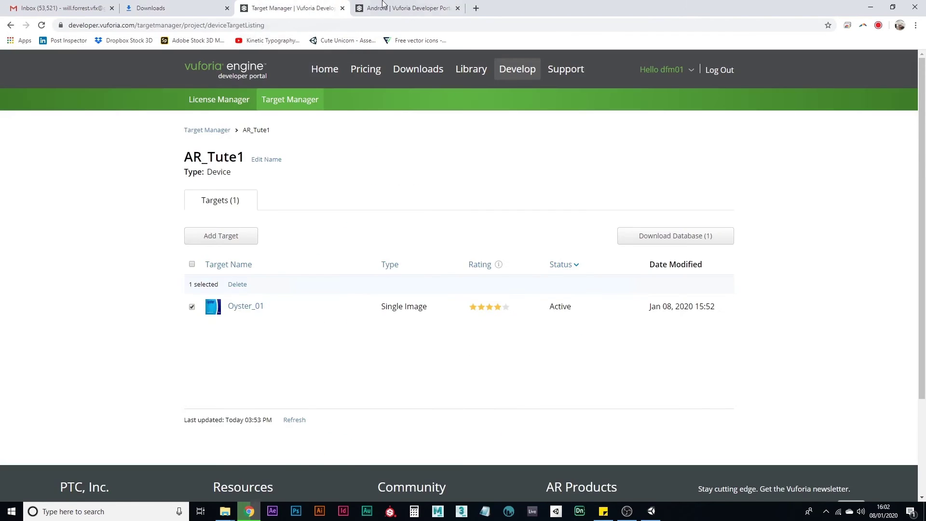
pyautogui.click(59, 5)
pyautogui.click(289, 8)
pyautogui.click(421, 5)
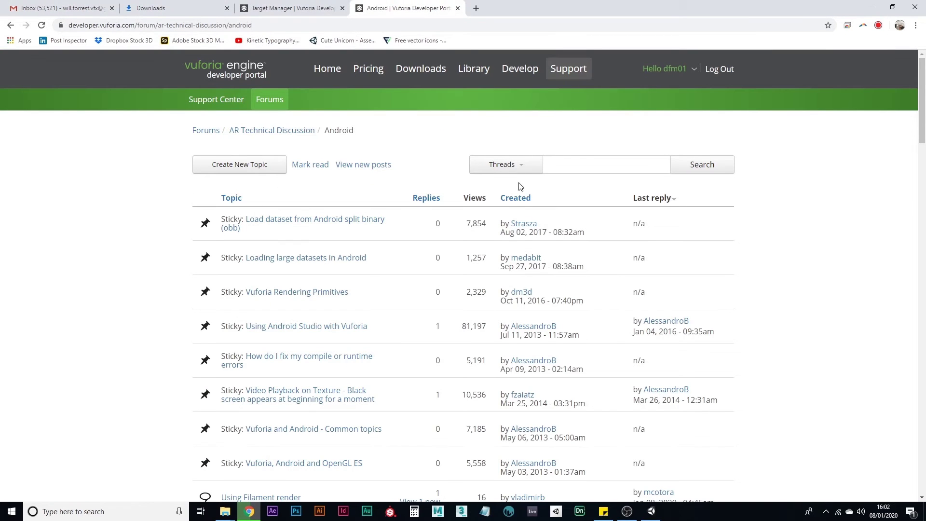
pyautogui.moveTo(638, 5); pyautogui.dragTo(441, 90)
# Bring Unity's Build Settings forward and check the empty Console panel.
pyautogui.click(351, 175)
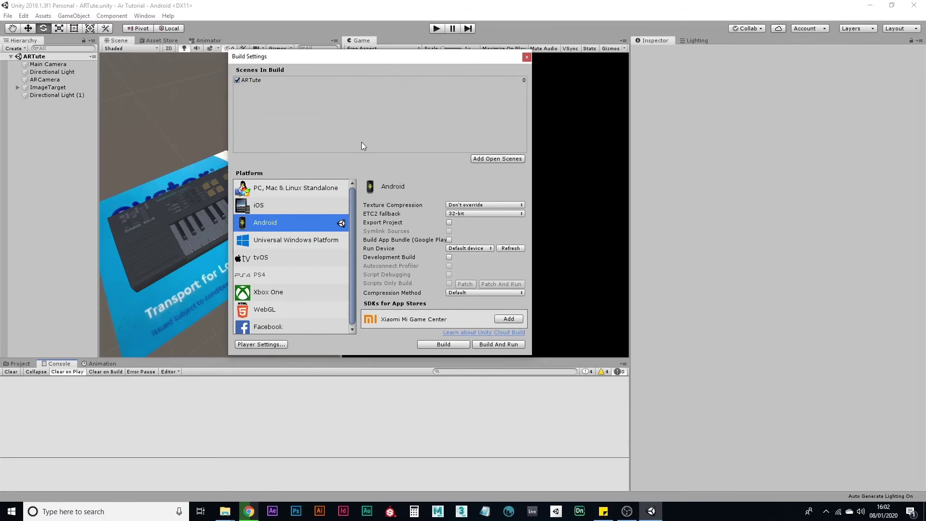
pyautogui.click(99, 364)
pyautogui.click(53, 364)
pyautogui.click(19, 364)
pyautogui.click(46, 364)
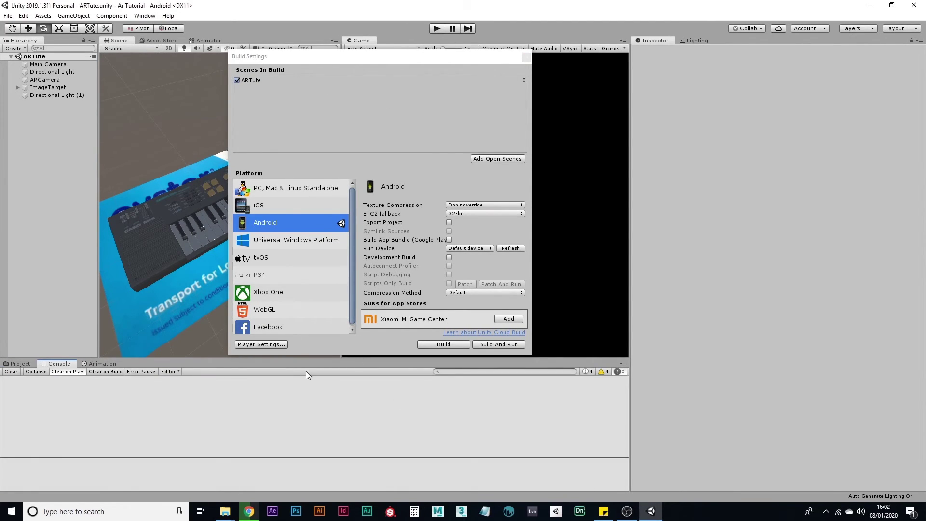
# Scroll through the Android Player Settings' Other Settings section.
pyautogui.click(261, 344)
pyautogui.scroll(-3, 338, 256)
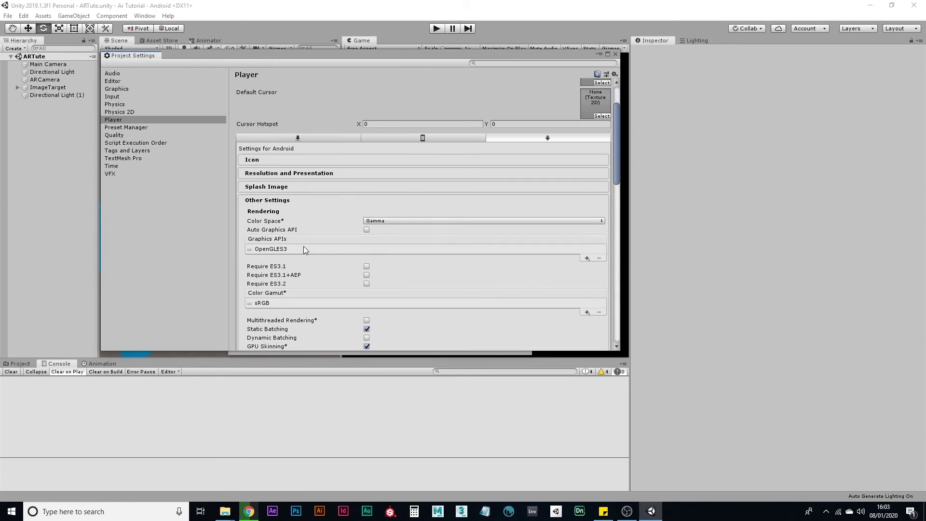
pyautogui.scroll(-3, 319, 269)
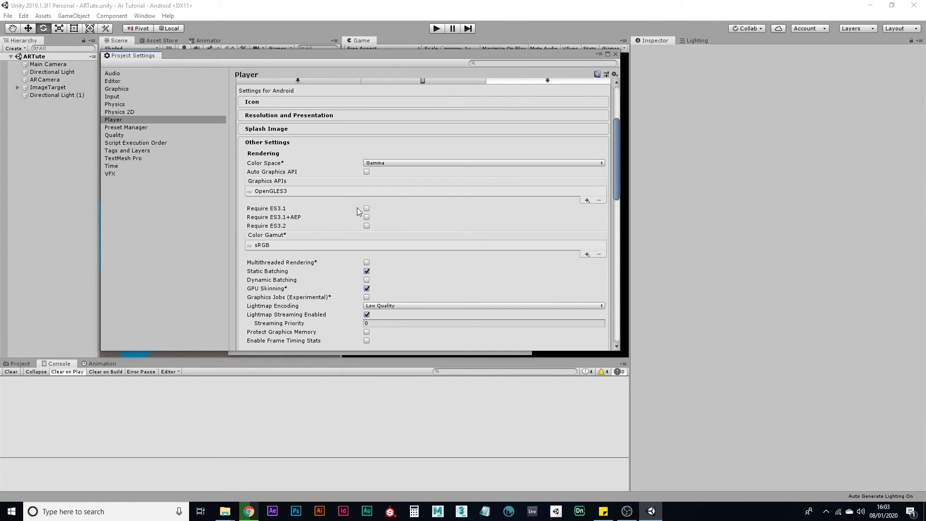
pyautogui.scroll(3, 306, 244)
pyautogui.scroll(-3, 320, 216)
pyautogui.scroll(-3, 317, 230)
pyautogui.scroll(-10, 316, 228)
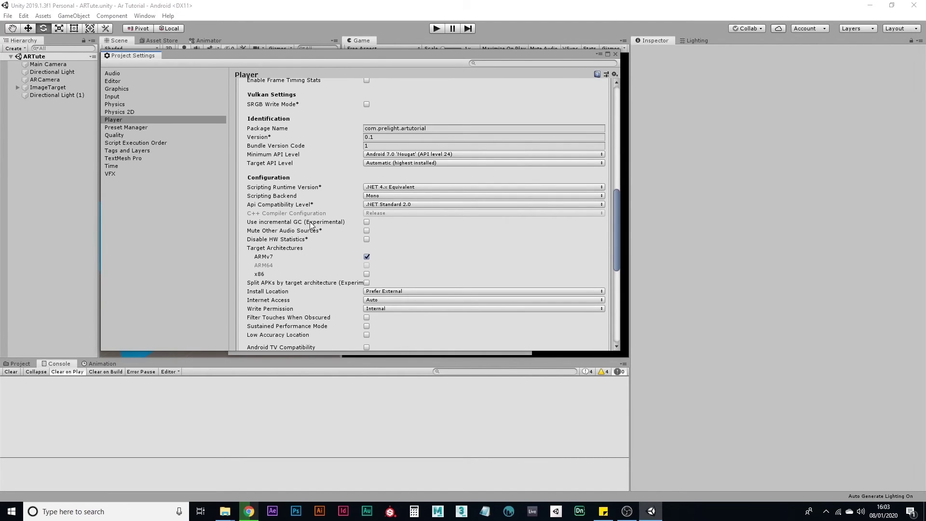
pyautogui.scroll(-3, 313, 240)
pyautogui.scroll(5, 318, 237)
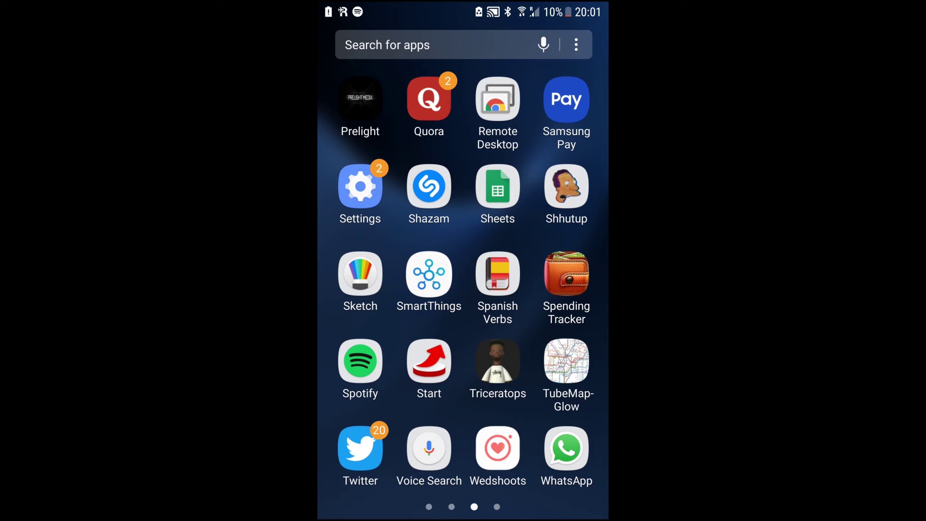
# Go to the phone's Settings > About phone > Software info.
pyautogui.click(360, 186)
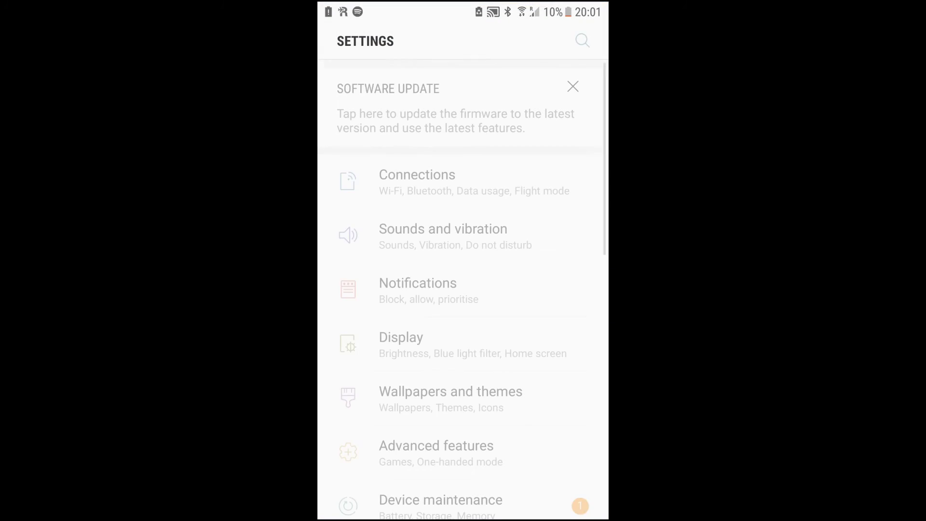
pyautogui.scroll(-1, 463, 290)
pyautogui.scroll(-10, 464, 289)
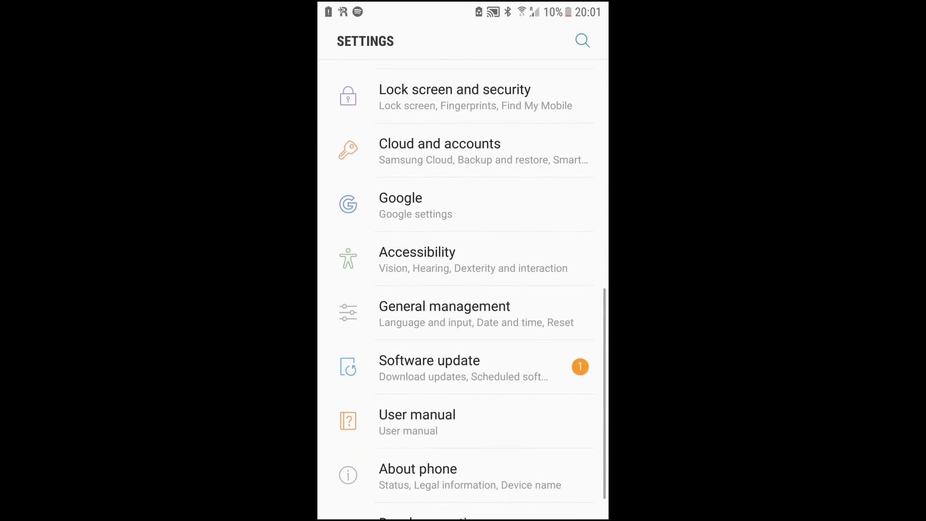
pyautogui.click(418, 475)
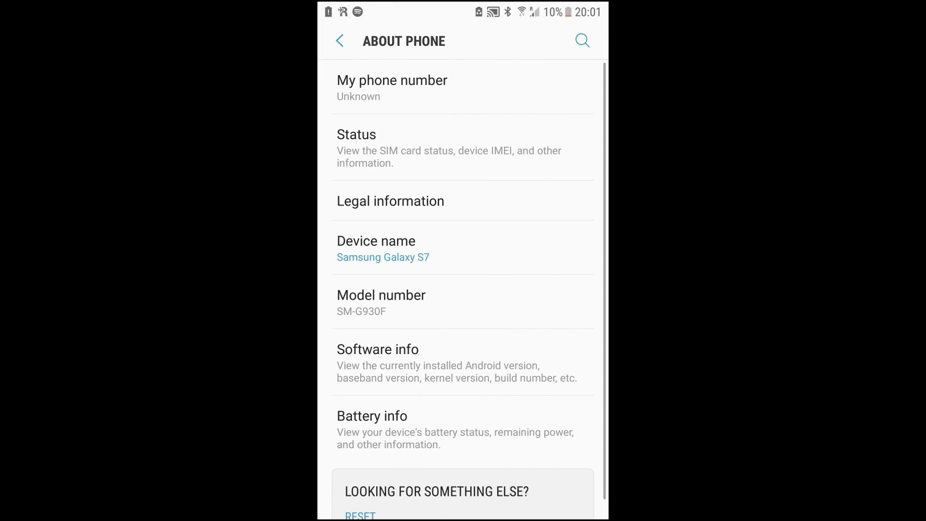
pyautogui.click(378, 357)
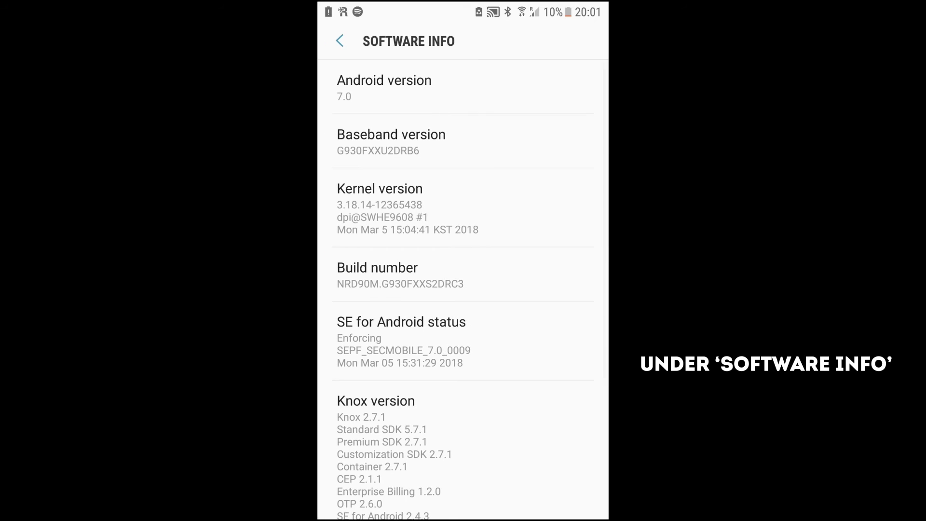
# Tap Build number seven times to confirm developer mode is enabled.
pyautogui.click(401, 275)
pyautogui.click(392, 272)
pyautogui.click(392, 271)
pyautogui.click(391, 271)
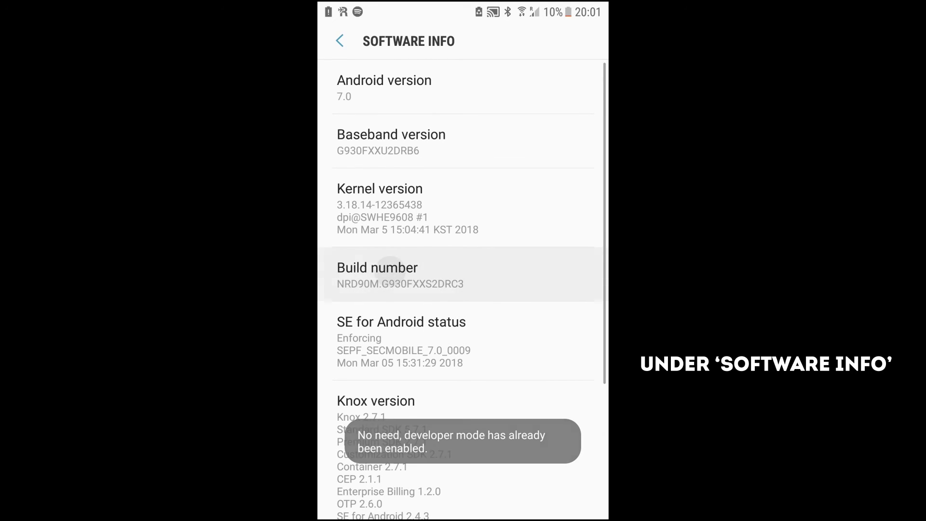
pyautogui.click(393, 271)
pyautogui.click(391, 271)
pyautogui.click(392, 271)
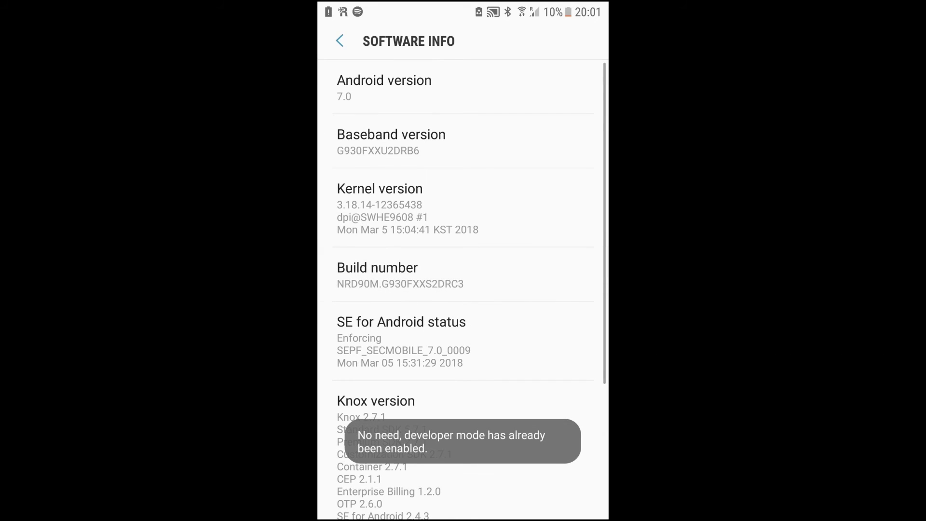
# Return to the main Settings list, where Developer options now appears.
pyautogui.click(340, 41)
pyautogui.click(382, 279)
pyautogui.click(340, 40)
pyautogui.scroll(-2, 464, 290)
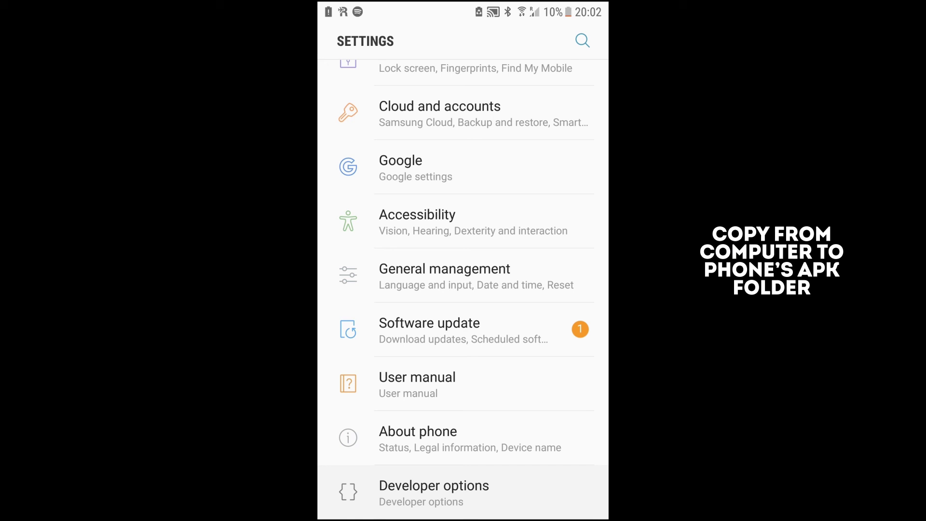
# Open Developer options, then go back to the phone's home screen.
pyautogui.click(435, 492)
pyautogui.press('Escape')
pyautogui.press('super')
# Launch My Files from the Samsung folder in the app drawer.
pyautogui.click(567, 460)
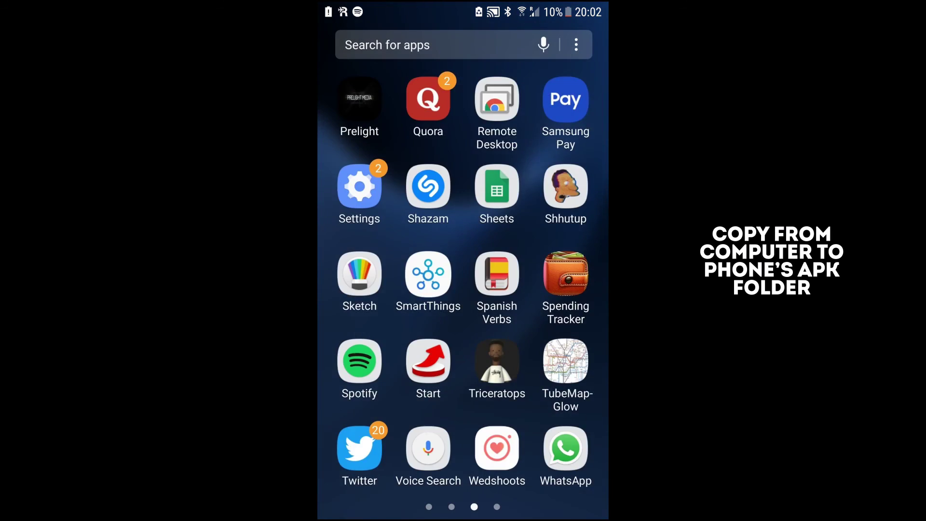
pyautogui.moveTo(367, 289); pyautogui.dragTo(555, 290)
pyautogui.click(497, 99)
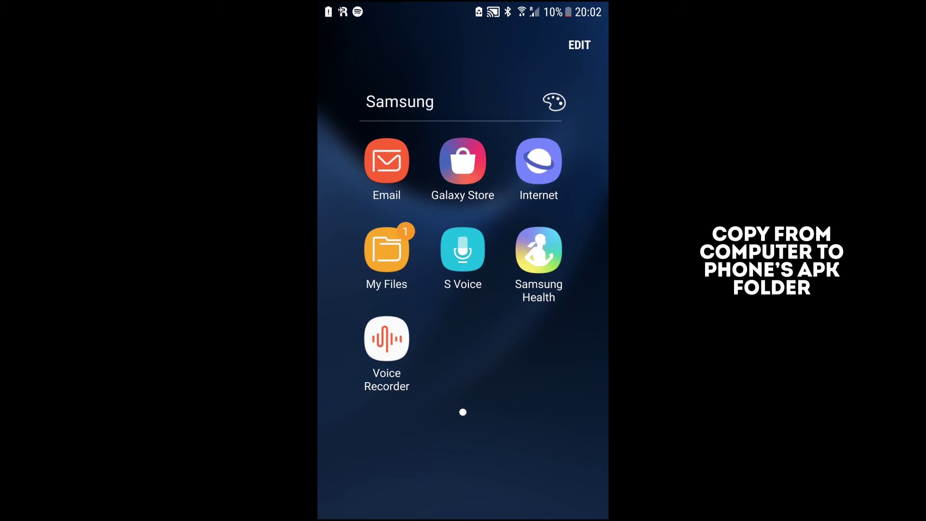
pyautogui.click(385, 248)
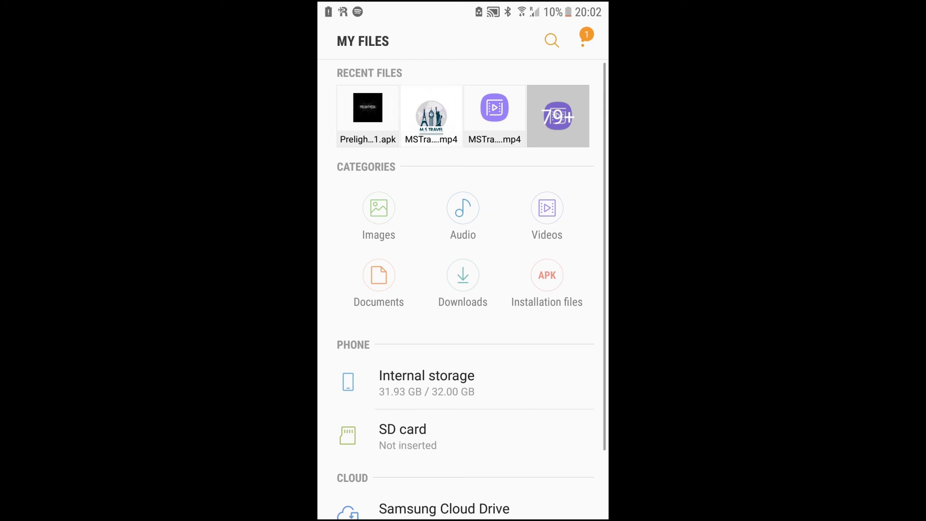